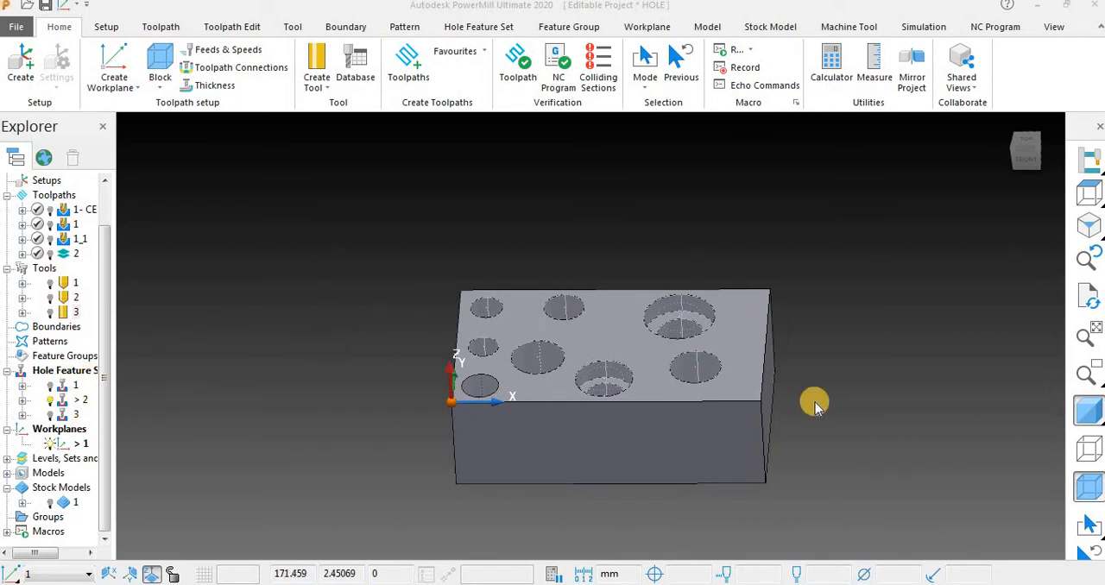
Create a new toolpath using the Drilling strategy from the Drilling category.
{"action": "middle_click_drag", "start_coordinate": [814, 400], "coordinate": [821, 411]}
{"action": "scroll", "coordinate": [822, 406], "scroll_direction": "down", "scroll_amount": 2}
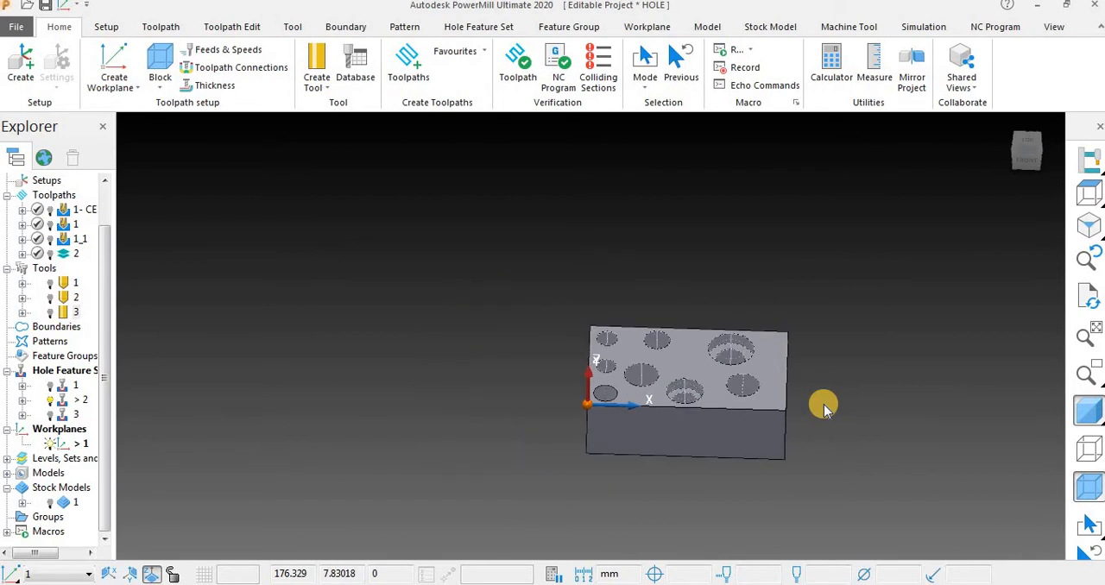
{"action": "scroll", "coordinate": [822, 406], "scroll_direction": "up", "scroll_amount": 4}
{"action": "middle_click_drag", "start_coordinate": [373, 320], "coordinate": [356, 317]}
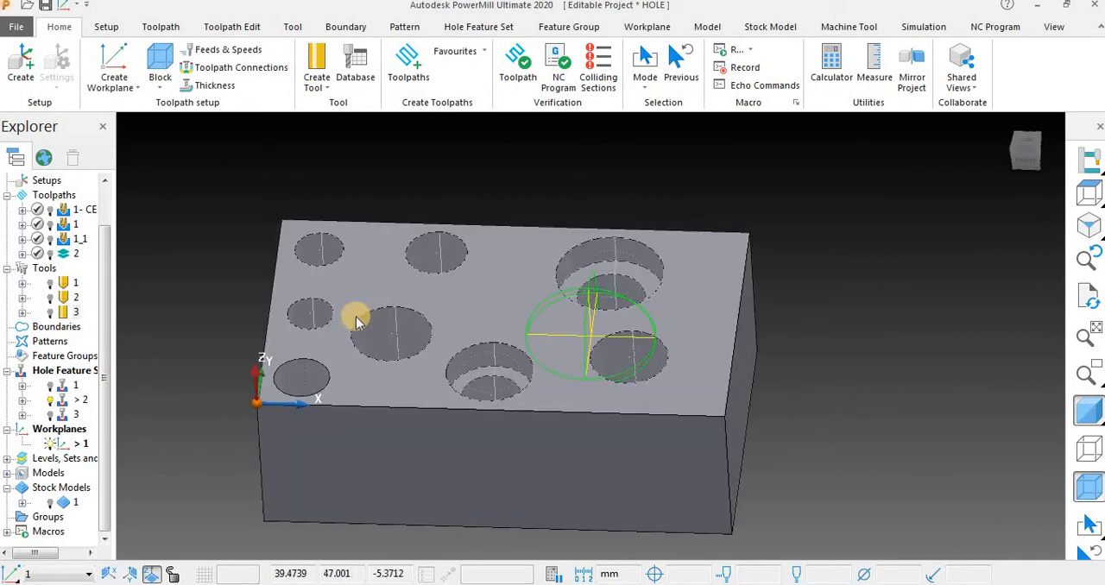
{"action": "scroll", "coordinate": [361, 308], "scroll_direction": "down", "scroll_amount": 2}
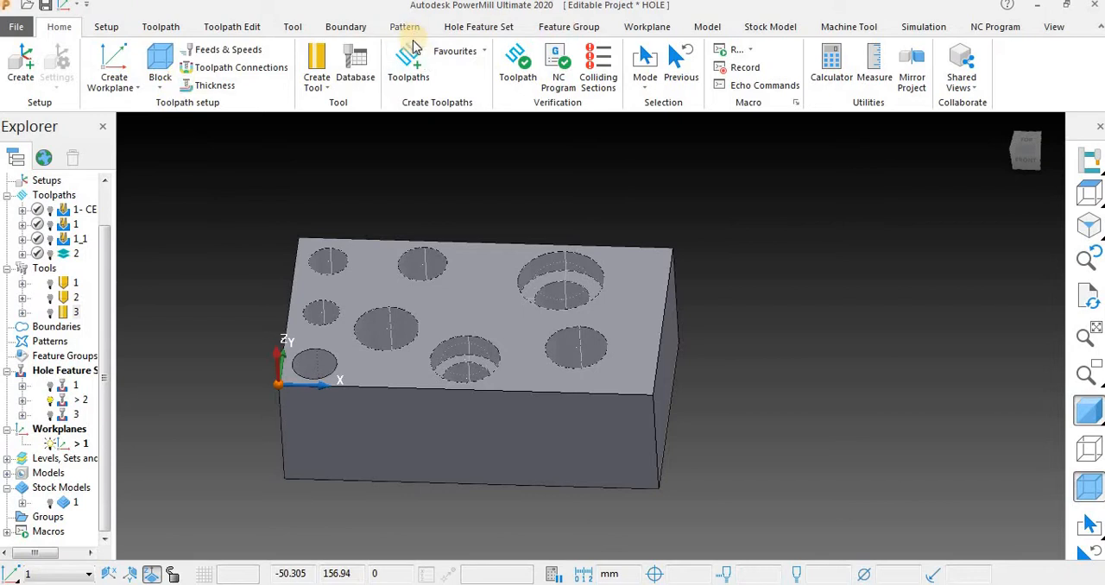
{"action": "left_click", "coordinate": [407, 71]}
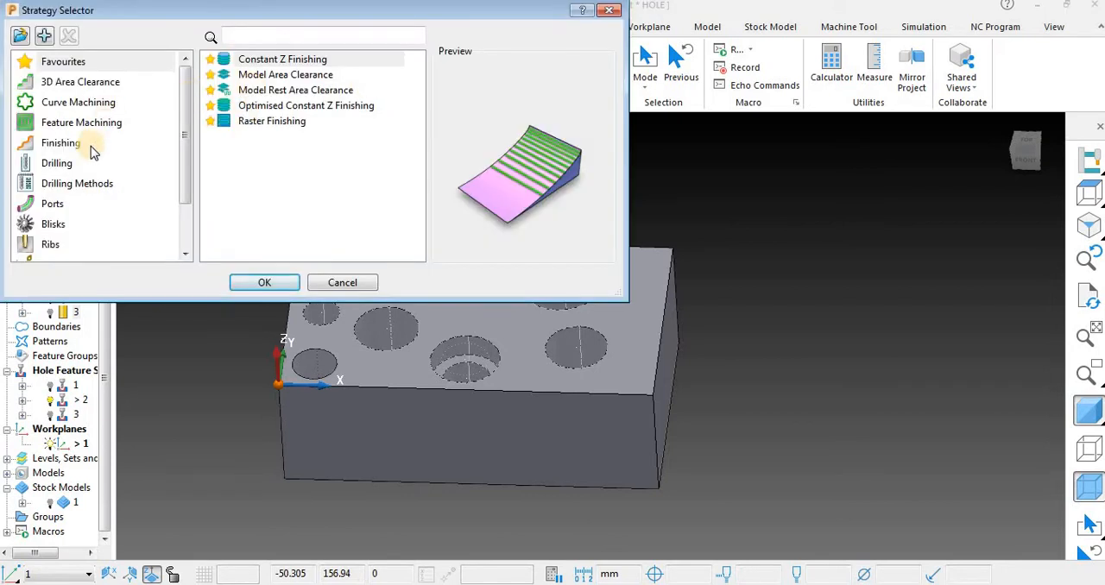
{"action": "left_click", "coordinate": [59, 164]}
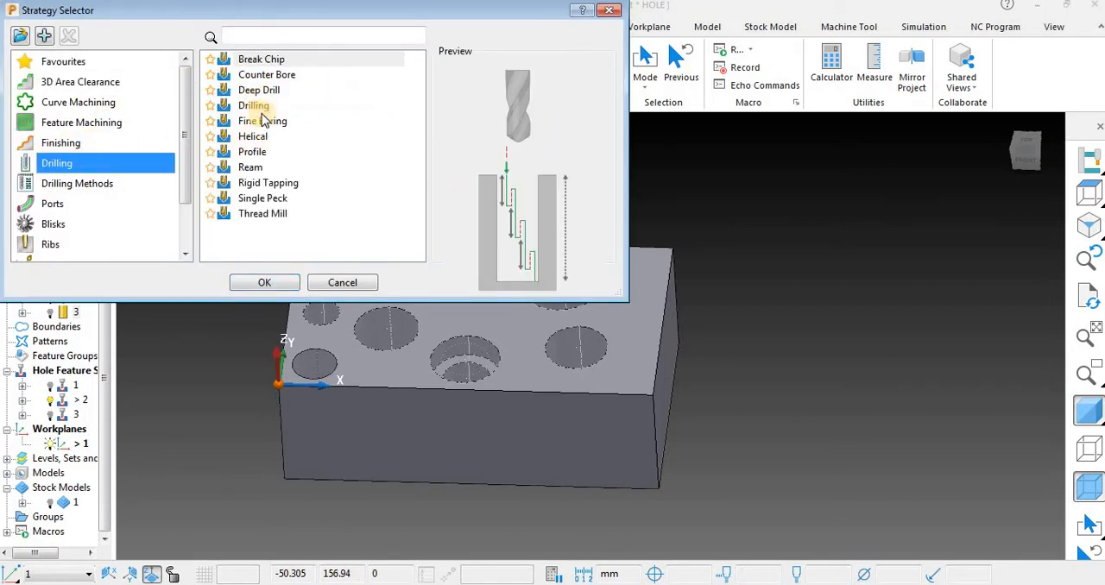
{"action": "left_click", "coordinate": [256, 105]}
{"action": "left_click", "coordinate": [265, 281]}
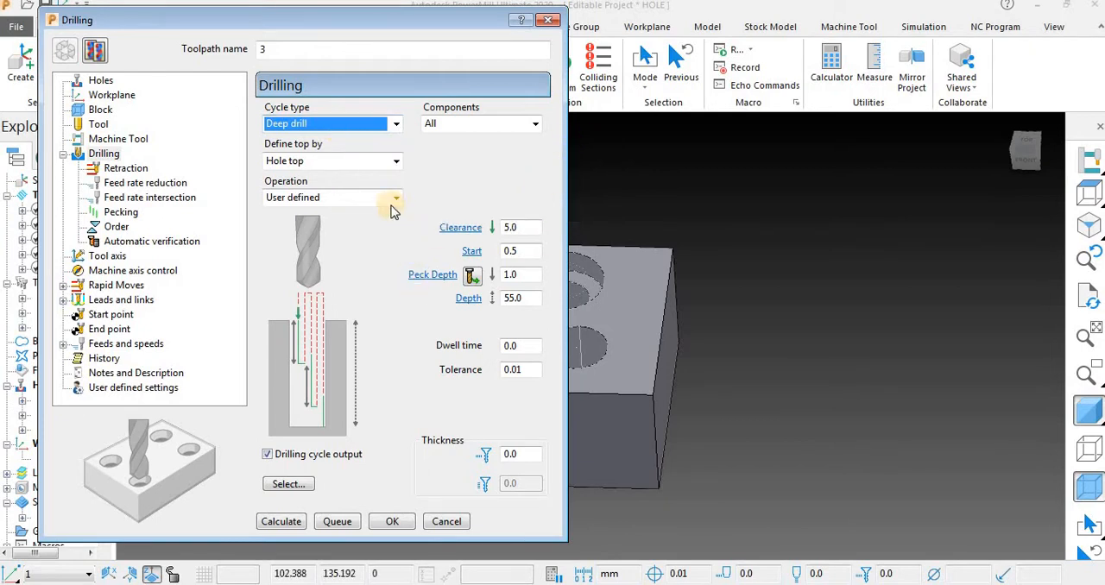
Review the available drilling cycle types and operations, keeping the operation as User defined.
{"action": "left_click", "coordinate": [342, 200]}
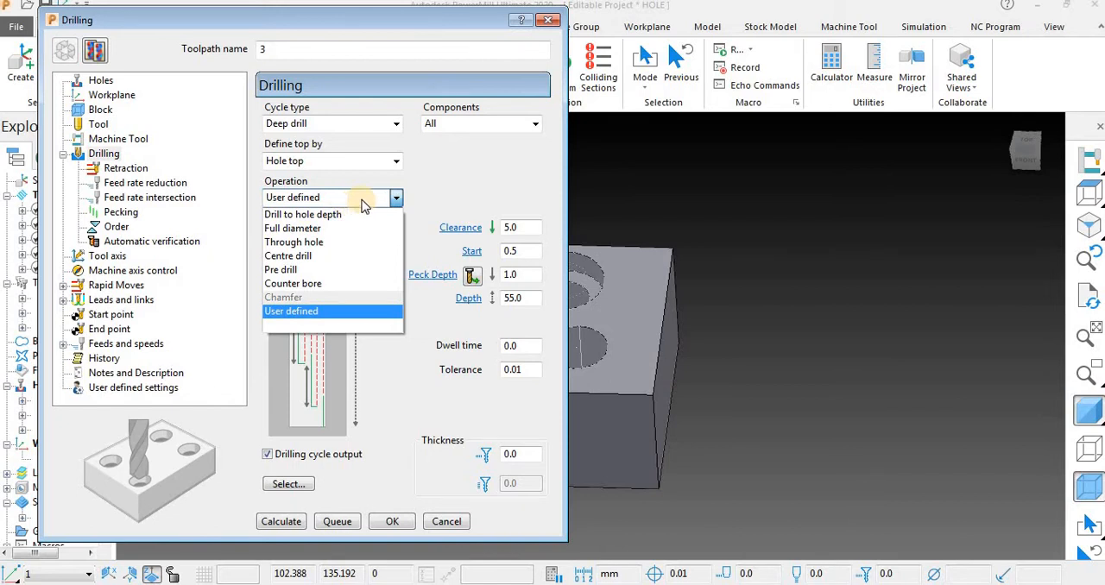
{"action": "left_click", "coordinate": [473, 188]}
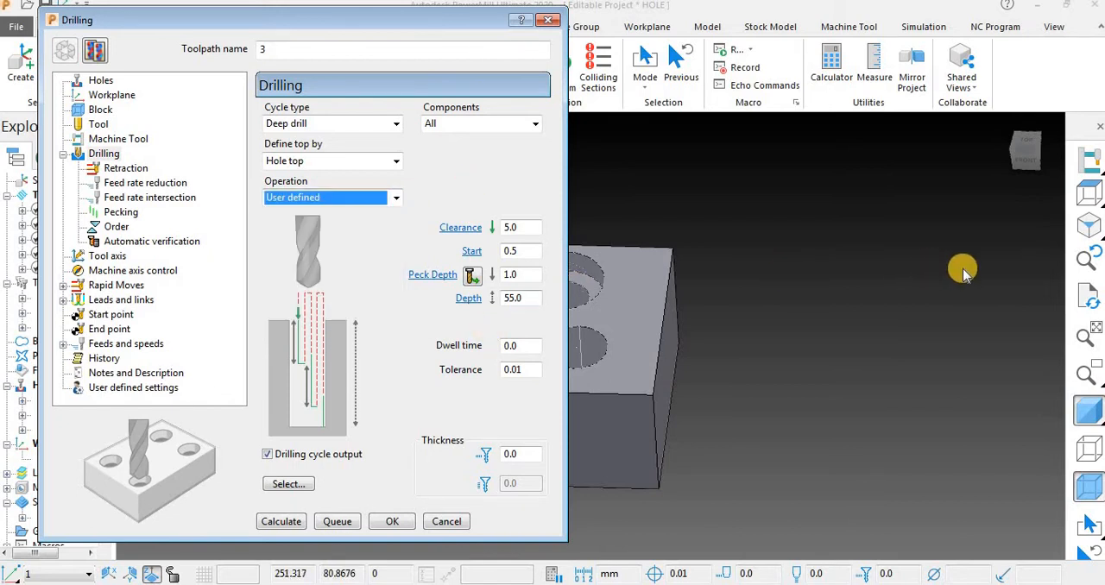
{"action": "scroll", "coordinate": [963, 274], "scroll_direction": "down", "scroll_amount": 3}
{"action": "scroll", "coordinate": [749, 303], "scroll_direction": "up", "scroll_amount": 5}
{"action": "scroll", "coordinate": [818, 432], "scroll_direction": "down", "scroll_amount": 3}
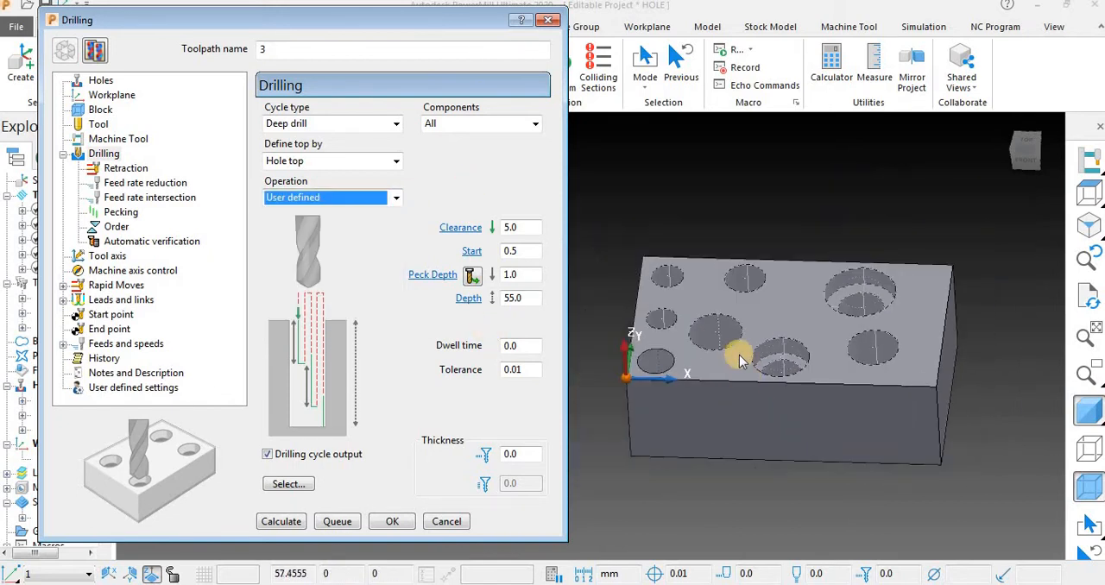
{"action": "scroll", "coordinate": [740, 355], "scroll_direction": "up", "scroll_amount": 2}
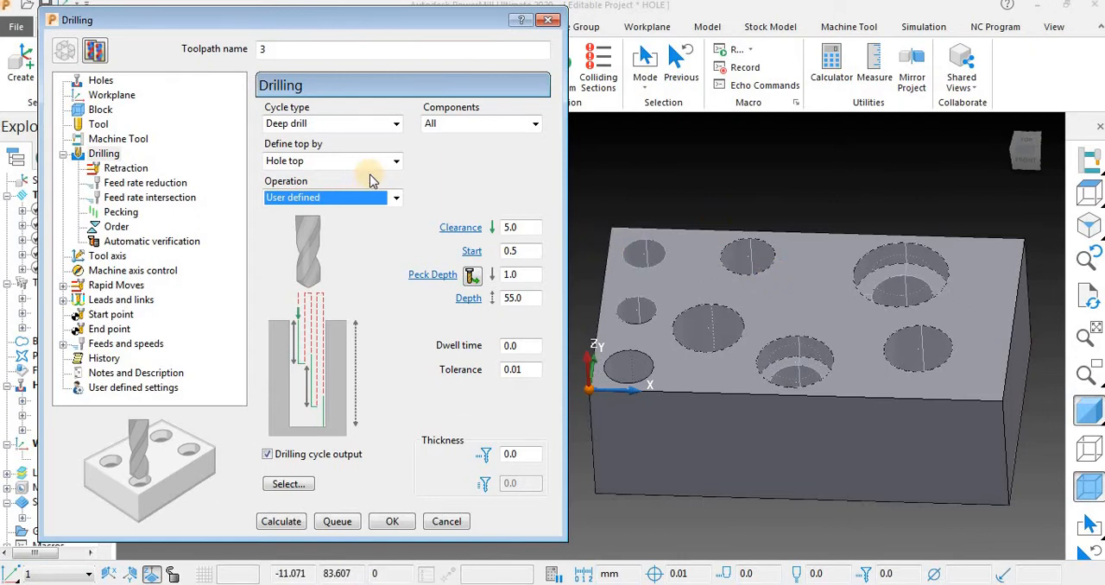
{"action": "left_click", "coordinate": [388, 123]}
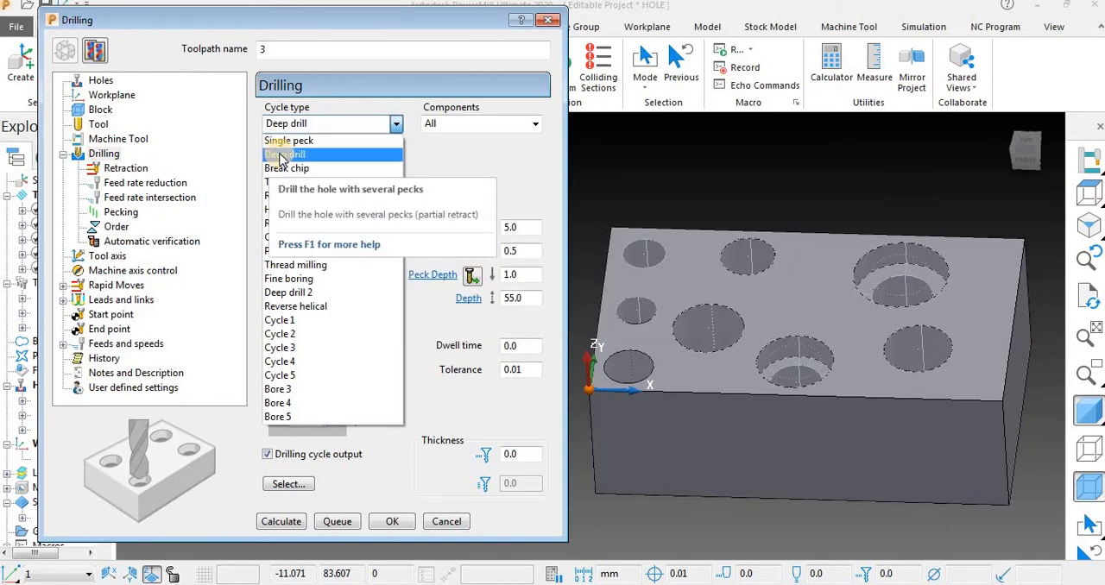
{"action": "left_click", "coordinate": [474, 160]}
{"action": "left_click", "coordinate": [364, 199]}
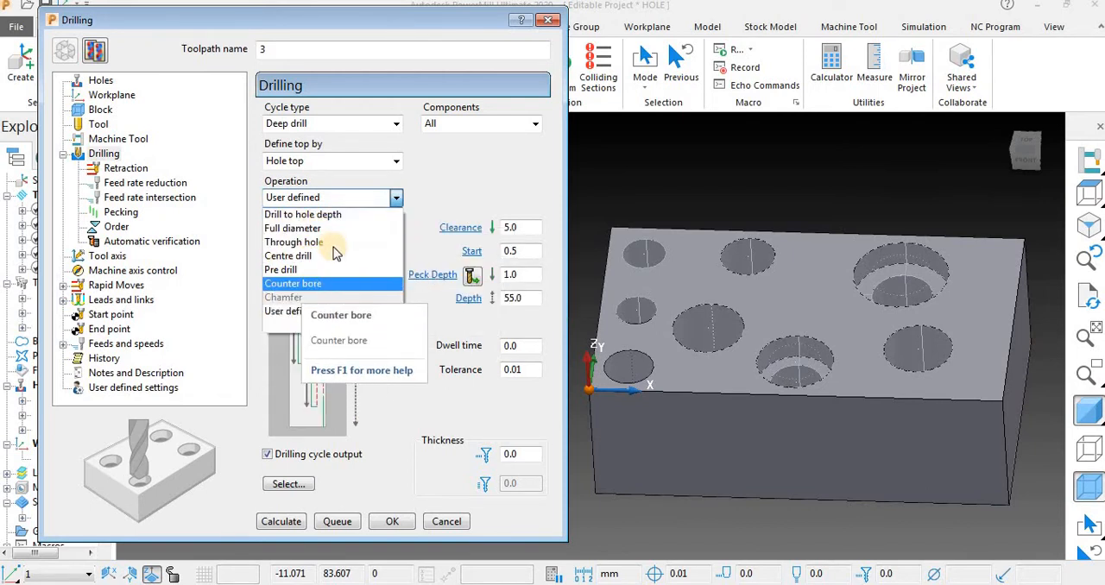
{"action": "left_click", "coordinate": [298, 311]}
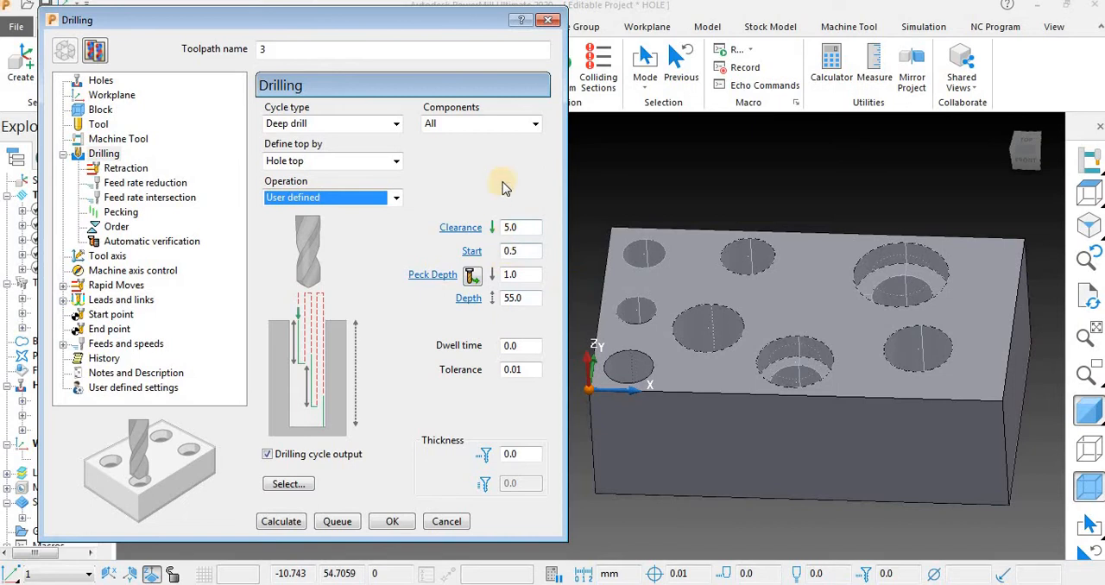
Set the drilling cycle type to Tapping and define the top by Hole top.
{"action": "left_click", "coordinate": [293, 125]}
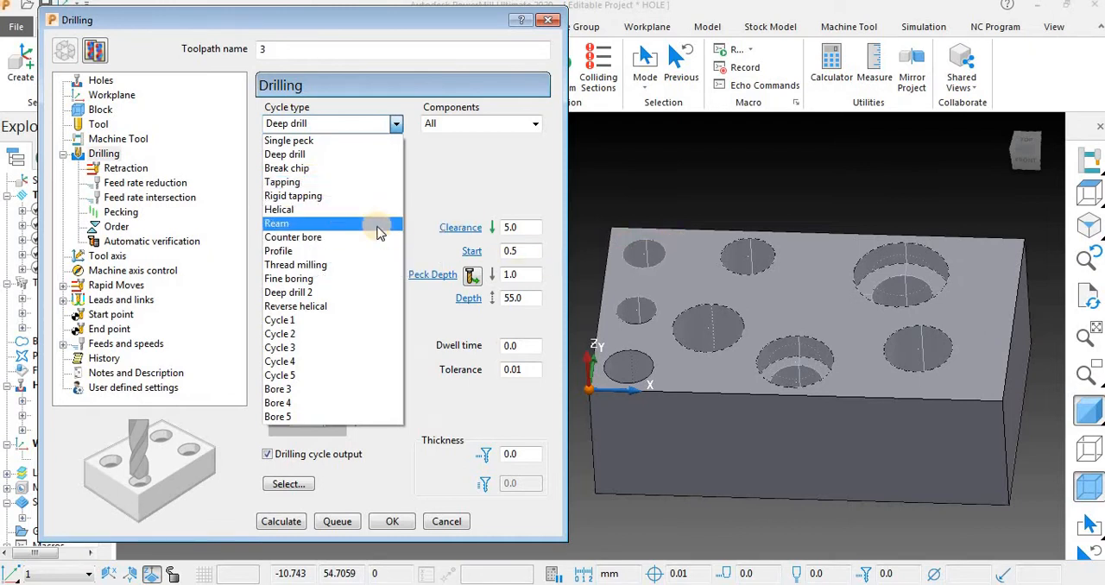
{"action": "left_click", "coordinate": [360, 179]}
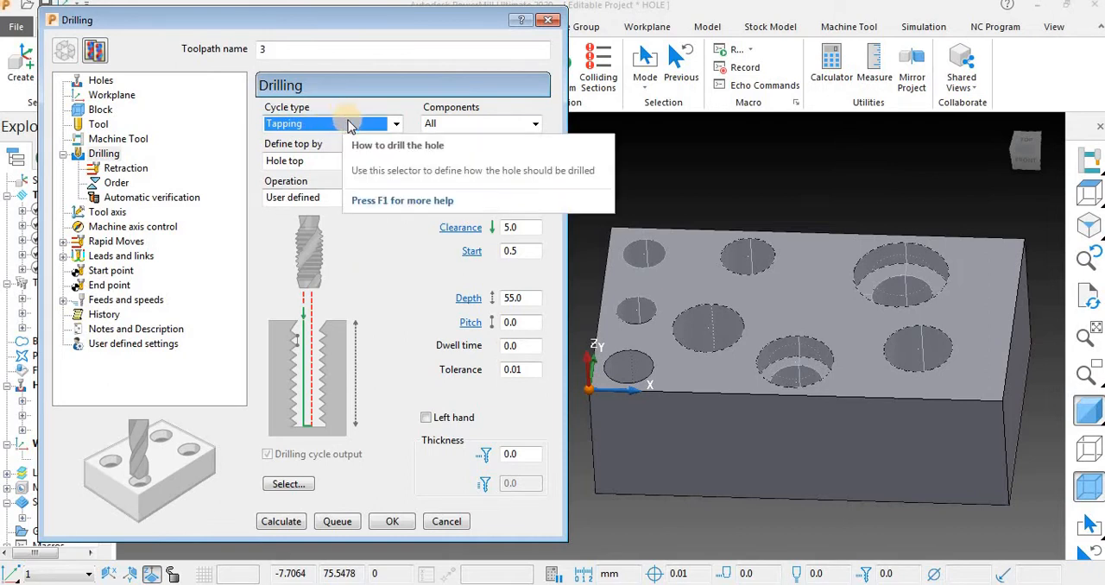
{"action": "left_click", "coordinate": [319, 162]}
{"action": "left_click", "coordinate": [318, 177]}
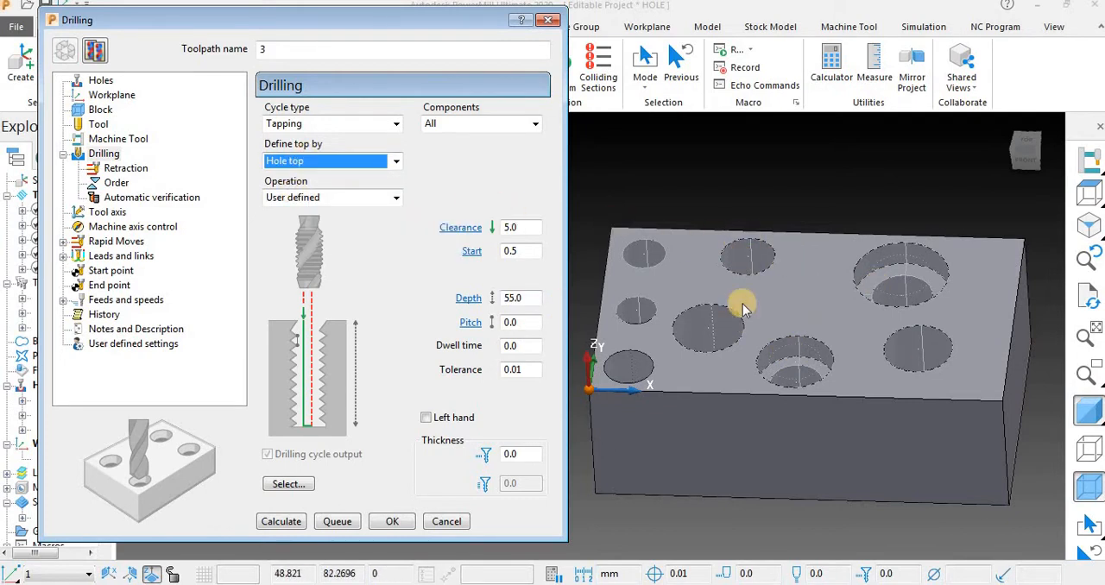
{"action": "left_click", "coordinate": [390, 161]}
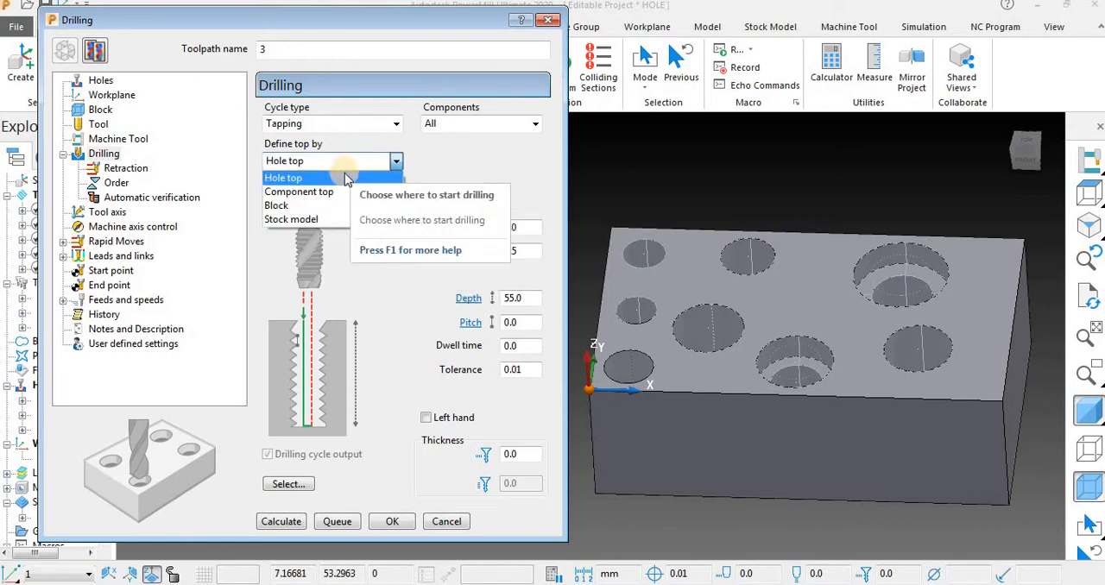
{"action": "left_click", "coordinate": [345, 177]}
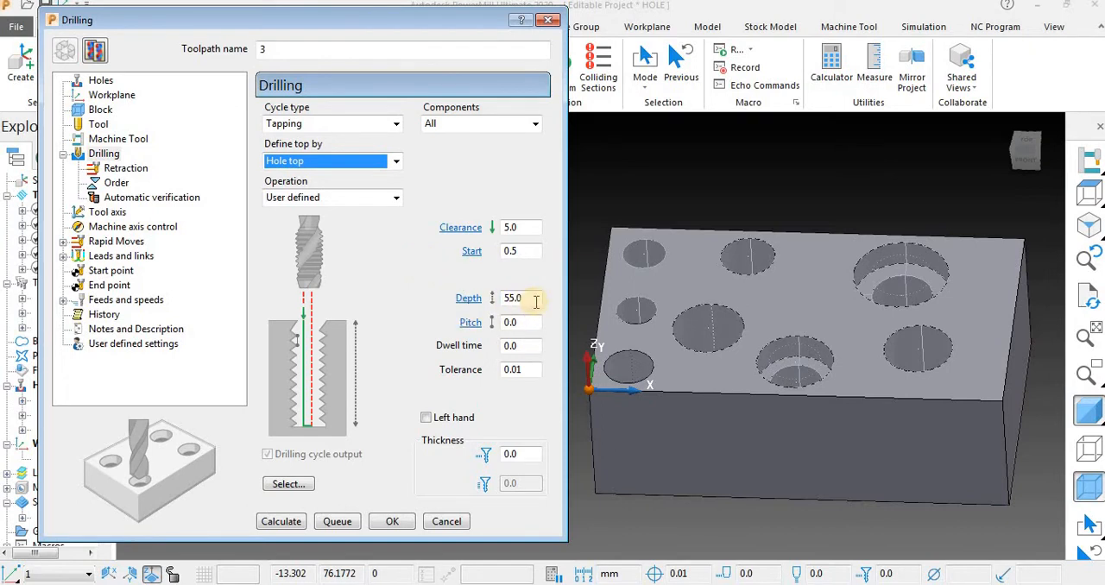
Turn off the model's shading and examine the depth of the block's holes in wireframe, ending in the front view.
{"action": "middle_click_drag", "start_coordinate": [758, 320], "coordinate": [854, 212]}
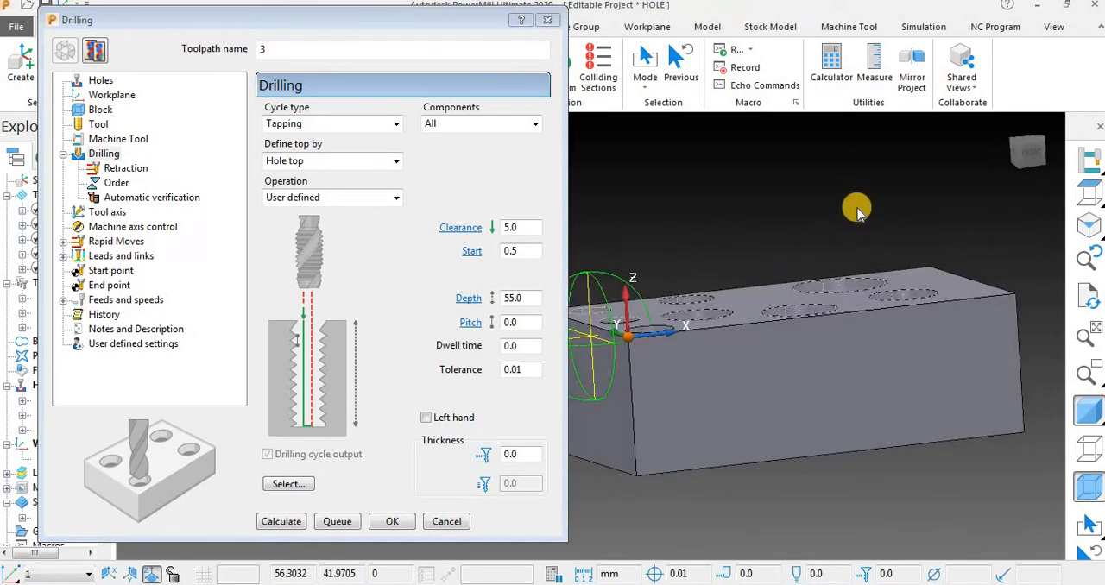
{"action": "middle_click_drag", "start_coordinate": [868, 380], "coordinate": [855, 393]}
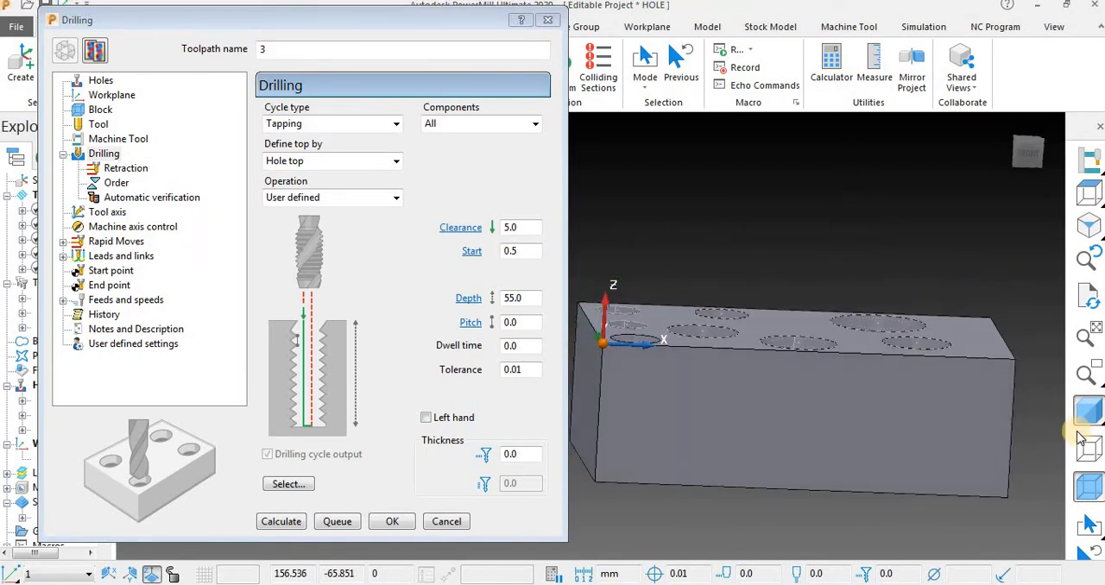
{"action": "left_click", "coordinate": [1090, 412]}
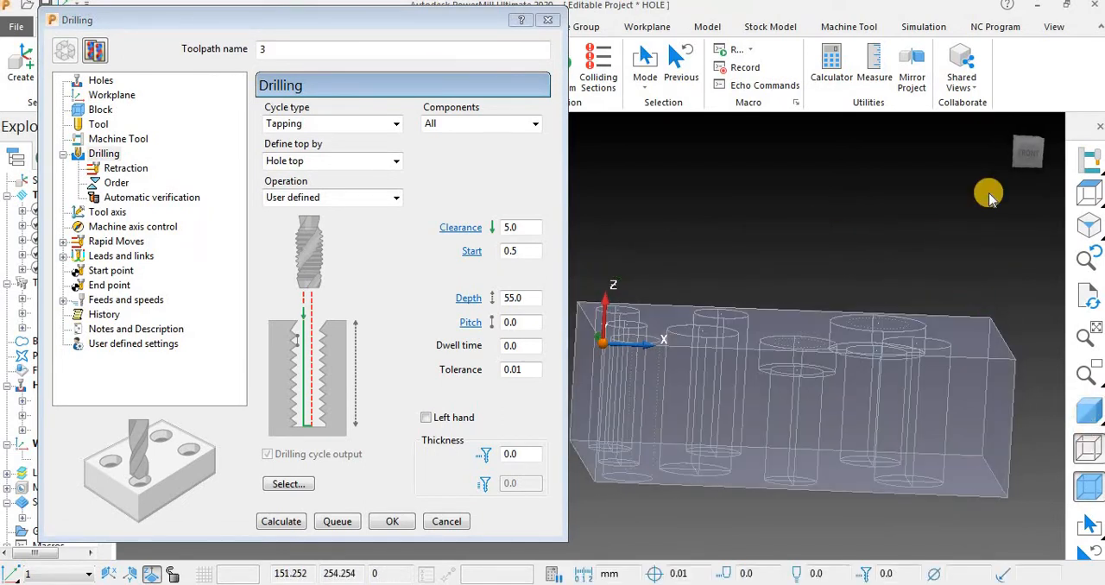
{"action": "left_click", "coordinate": [1036, 164]}
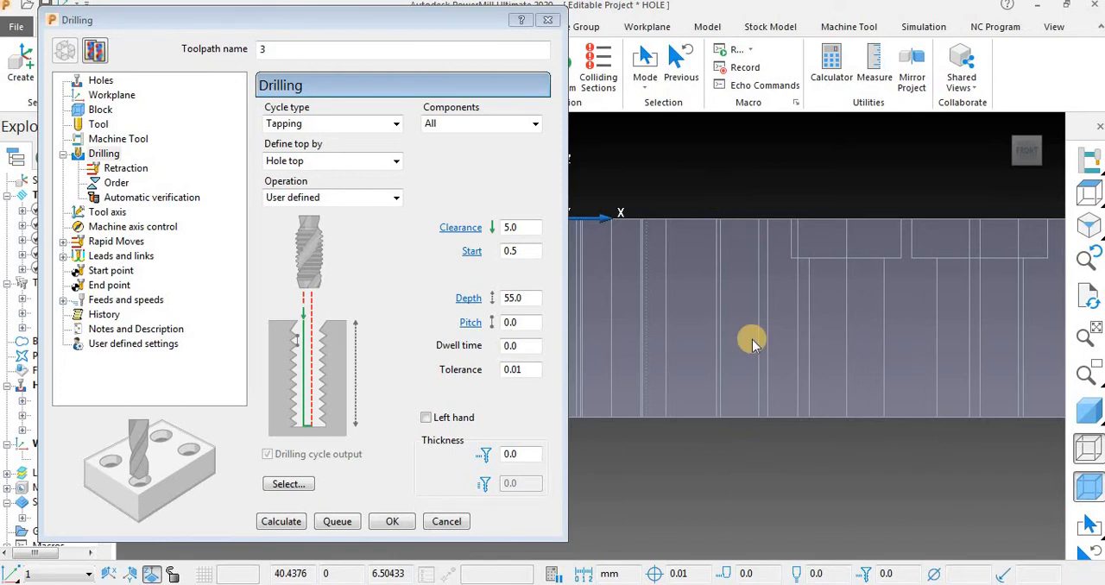
{"action": "middle_click_drag", "start_coordinate": [752, 342], "coordinate": [782, 308]}
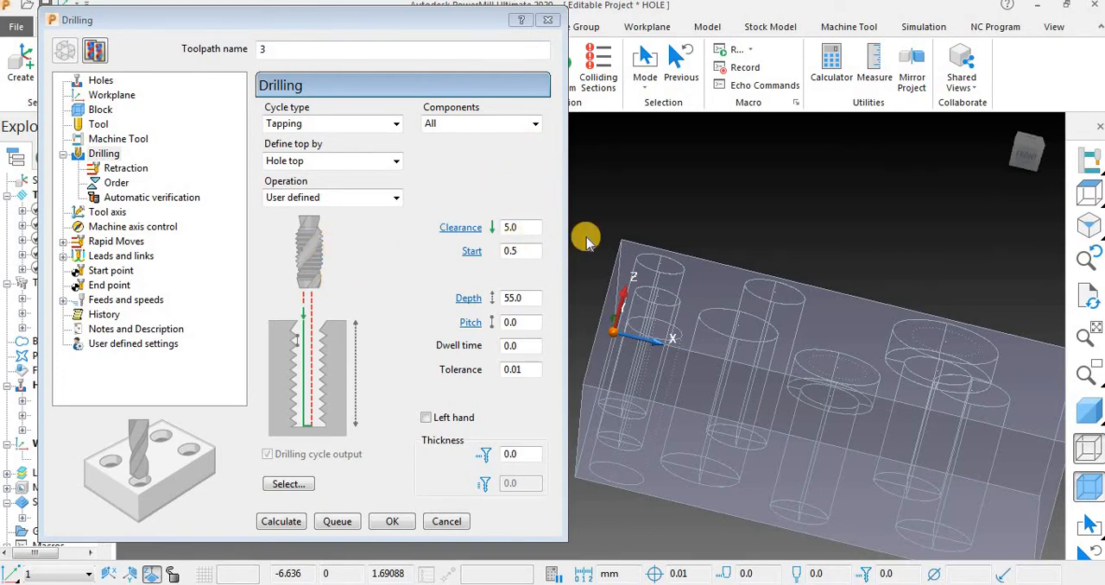
{"action": "middle_click_drag", "start_coordinate": [698, 192], "coordinate": [652, 197]}
{"action": "middle_click_drag", "start_coordinate": [834, 185], "coordinate": [768, 264]}
{"action": "middle_click_drag", "start_coordinate": [884, 298], "coordinate": [703, 293]}
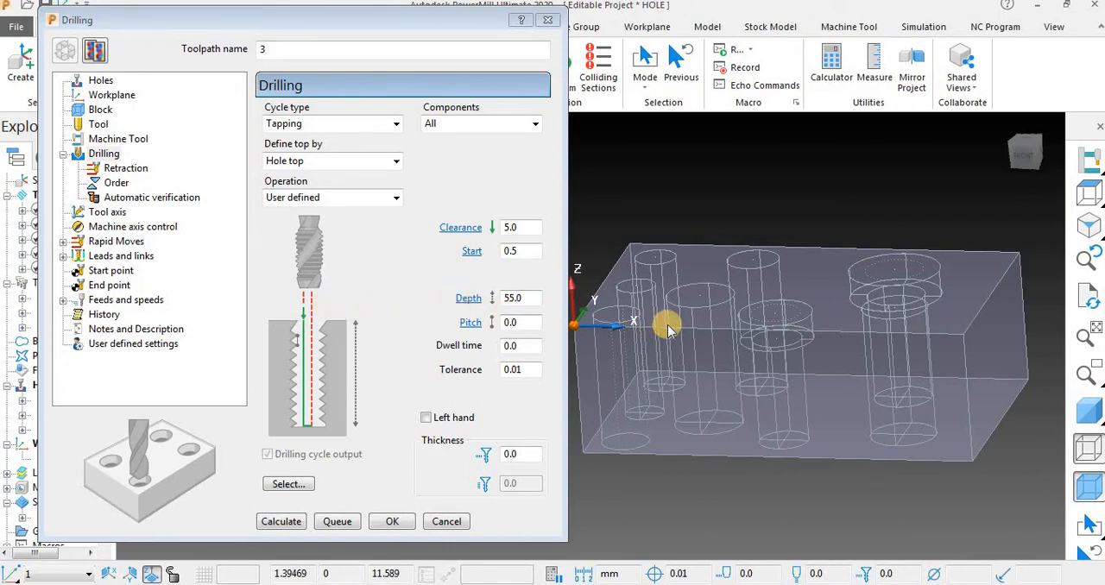
{"action": "middle_click_drag", "start_coordinate": [801, 323], "coordinate": [967, 346]}
{"action": "middle_click_drag", "start_coordinate": [989, 380], "coordinate": [944, 347]}
{"action": "left_click", "coordinate": [1027, 154]}
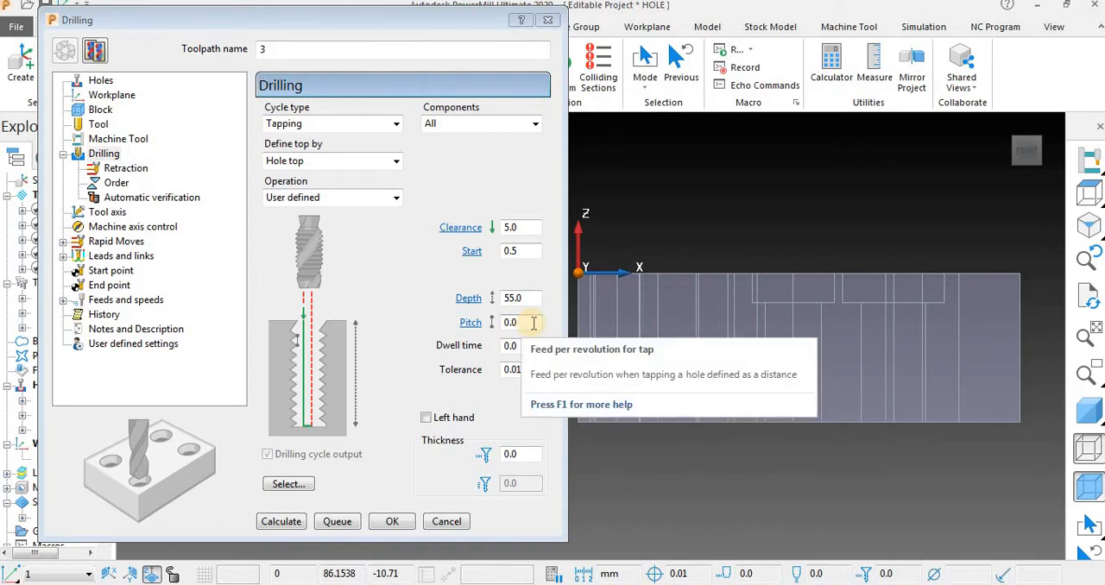
Create a tapping tool for the toolpath and set its pitch to 1.5 mm and its length to 60 mm.
{"action": "left_click", "coordinate": [137, 125]}
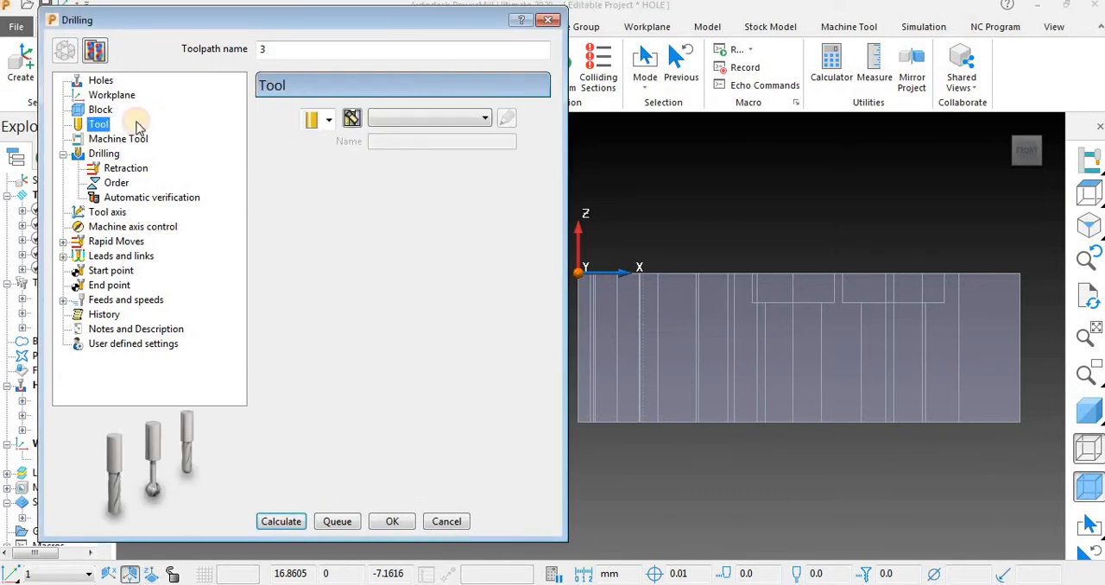
{"action": "left_click", "coordinate": [328, 118]}
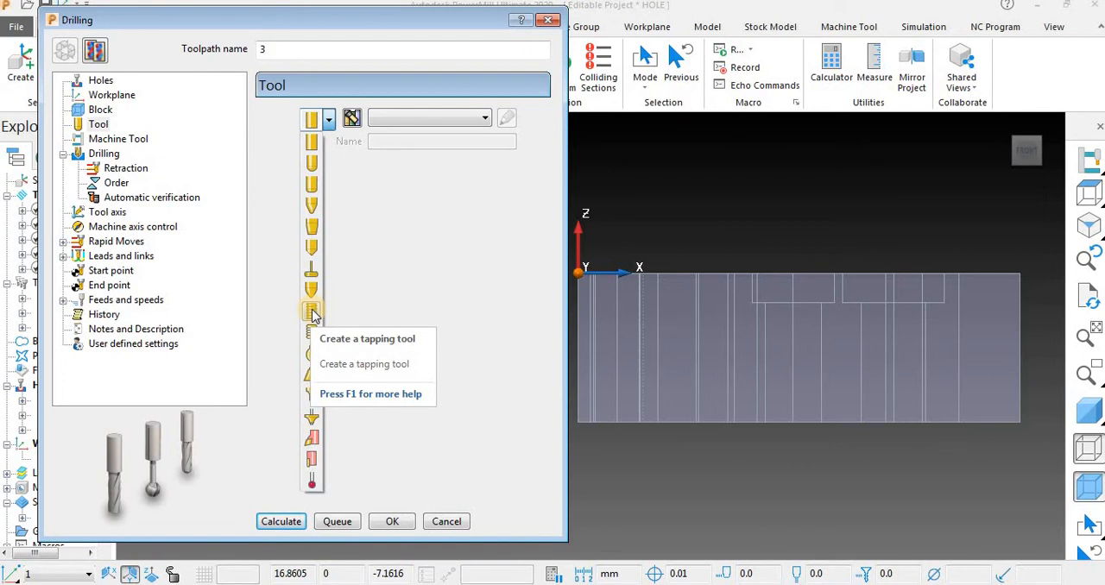
{"action": "left_click", "coordinate": [311, 312]}
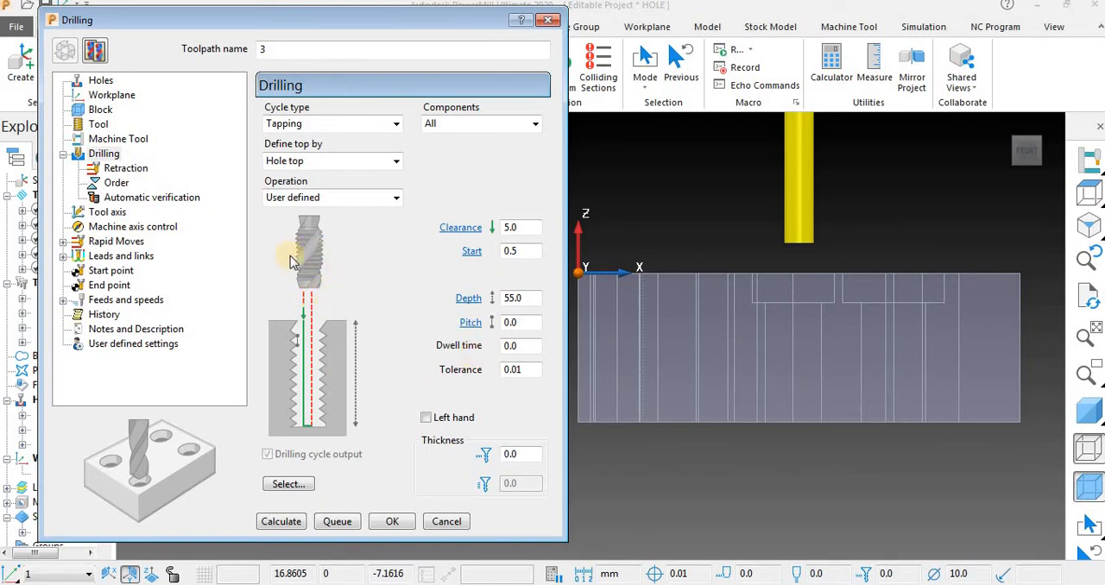
{"action": "left_click", "coordinate": [98, 123]}
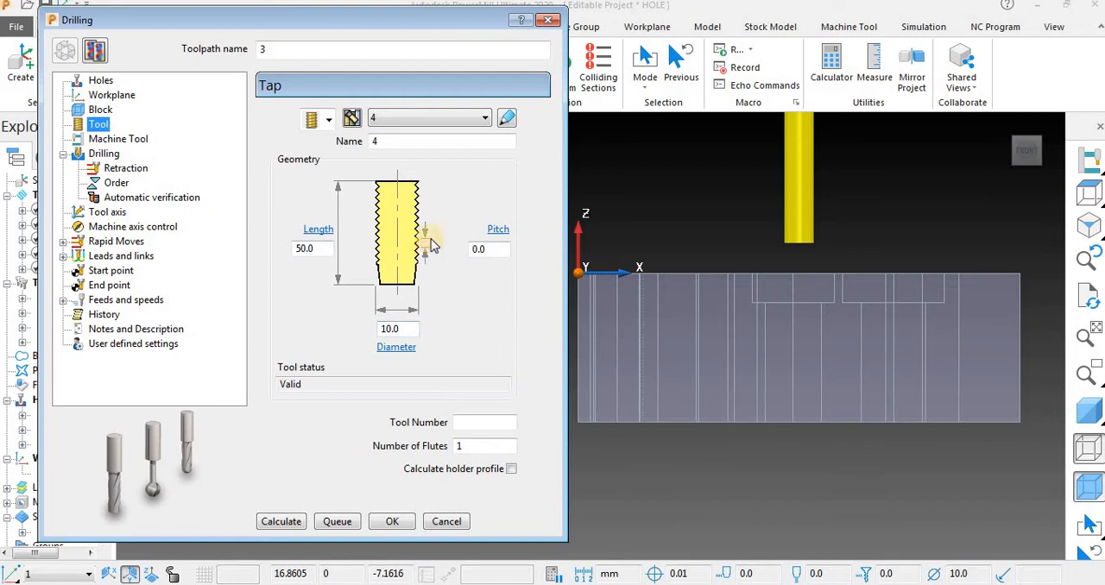
{"action": "left_click", "coordinate": [497, 249]}
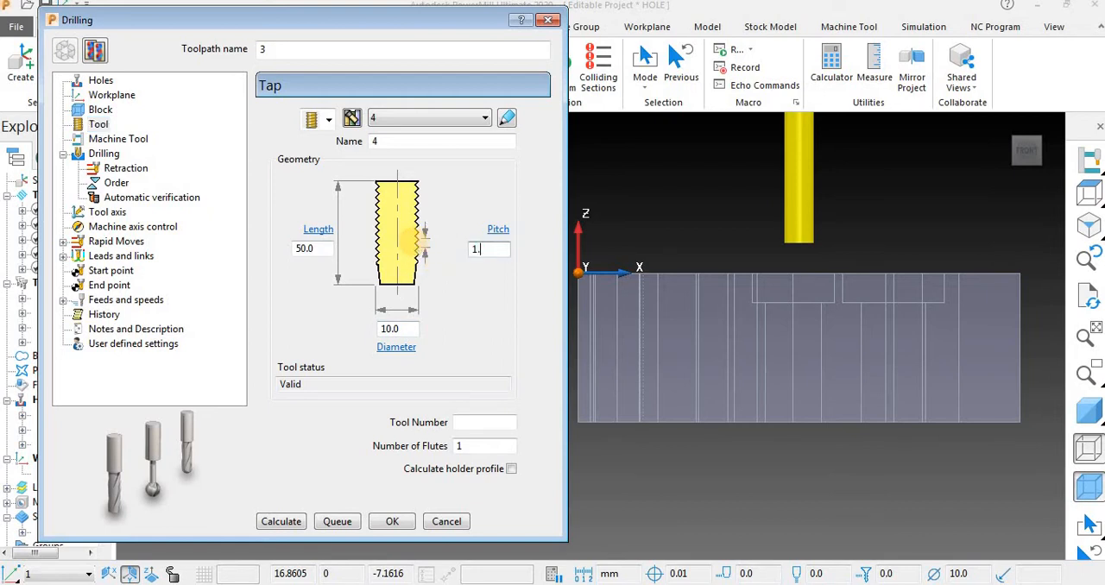
{"action": "left_click", "coordinate": [326, 248]}
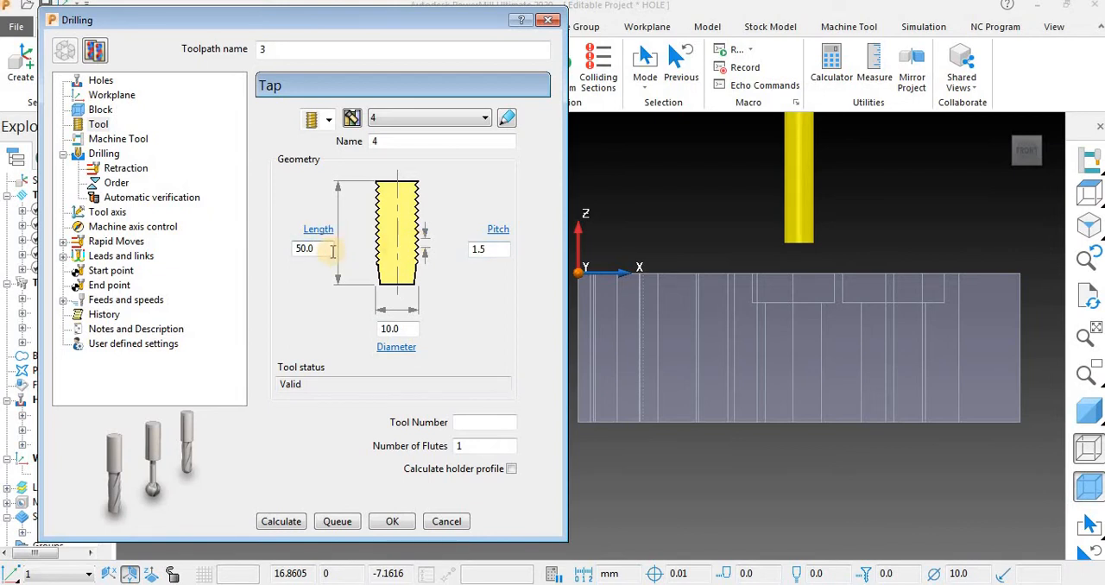
{"action": "left_click_drag", "start_coordinate": [315, 249], "coordinate": [287, 262]}
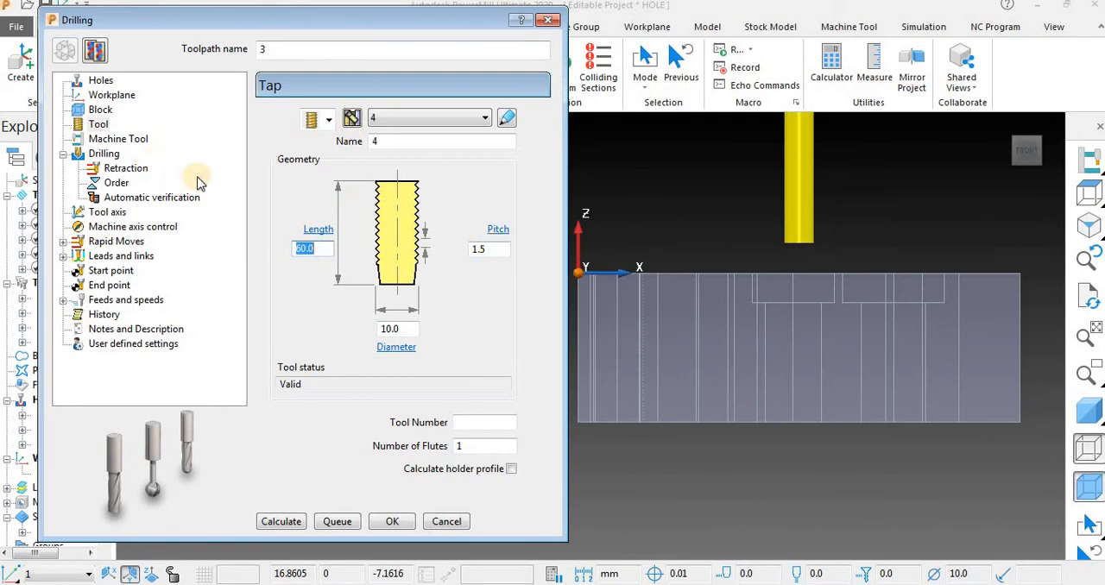
Set the pitch of the toolpath's tapping cycle to 1.5 mm.
{"action": "left_click", "coordinate": [105, 154]}
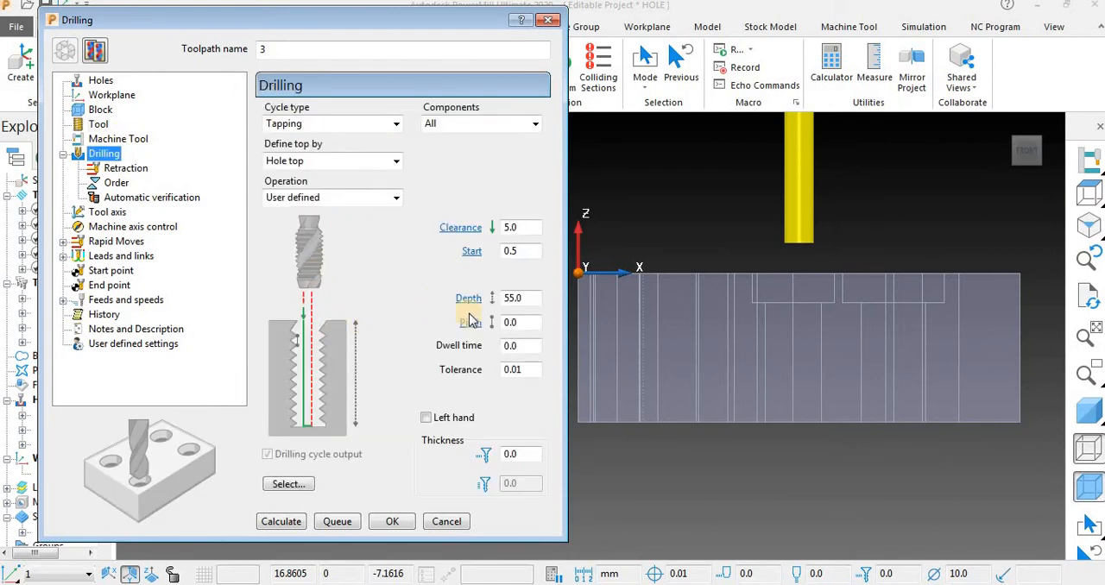
{"action": "left_click", "coordinate": [516, 322]}
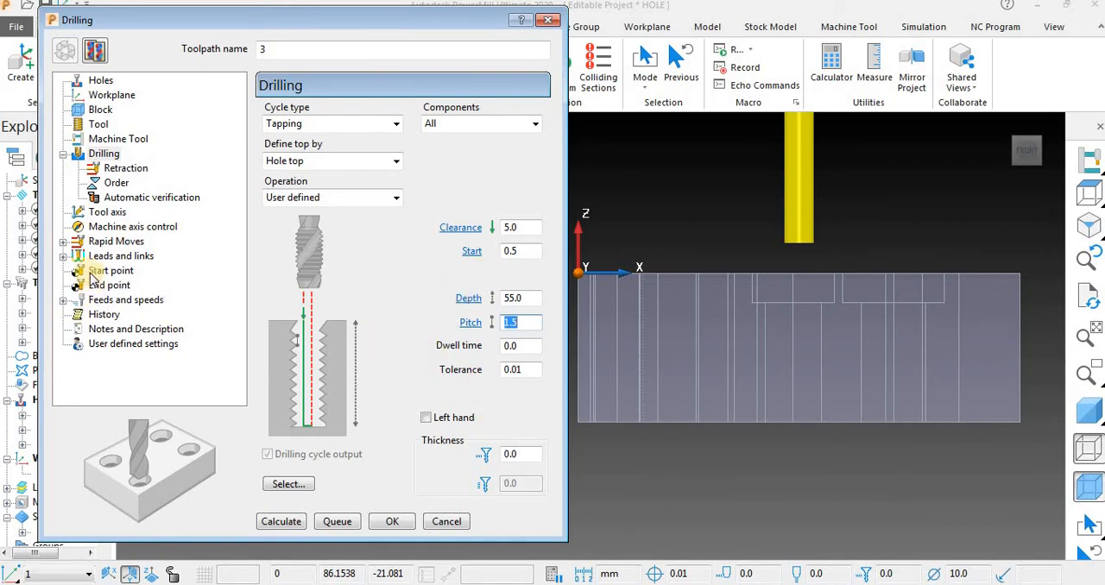
Set the tapping toolpath's spindle speed to 800 rpm and cutting feed rate to 150 mm/min, and calculate the toolpath.
{"action": "left_click", "coordinate": [128, 301]}
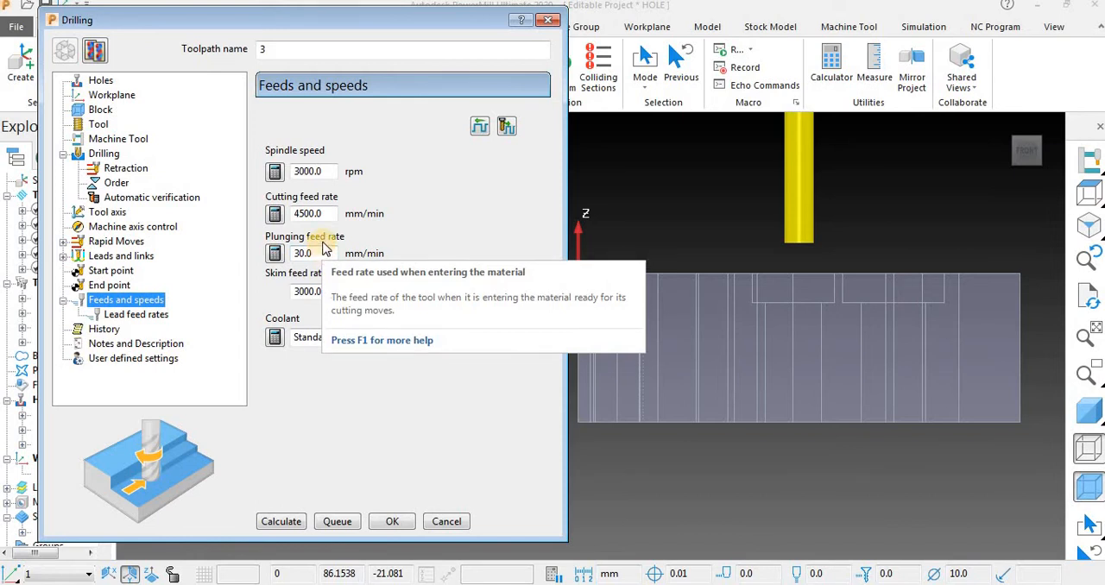
{"action": "left_click_drag", "start_coordinate": [330, 170], "coordinate": [251, 175]}
{"action": "type", "text": "80"}
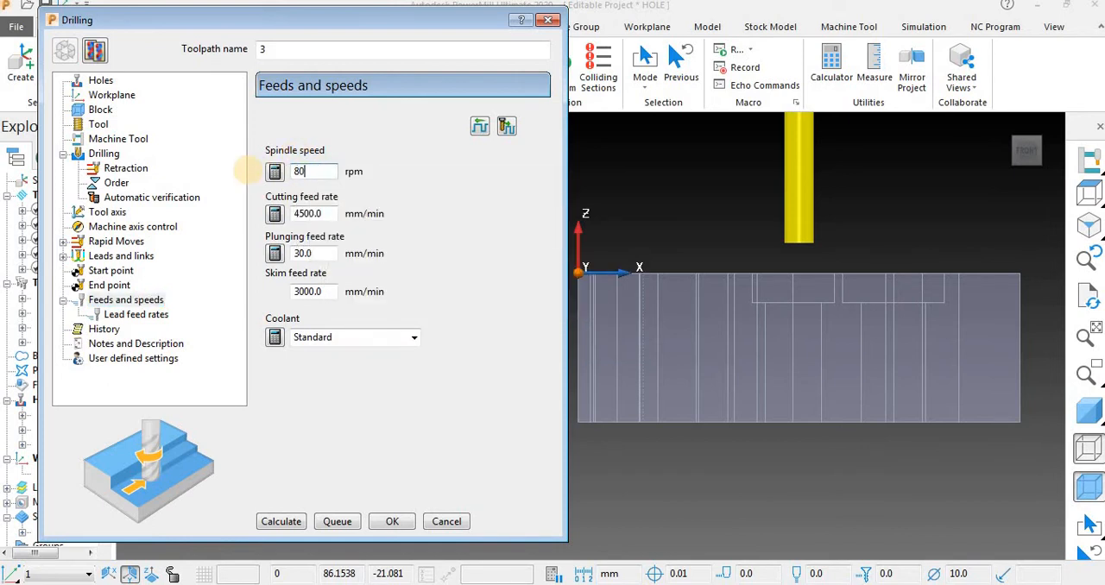
{"action": "type", "text": "0"}
{"action": "key", "text": "Return"}
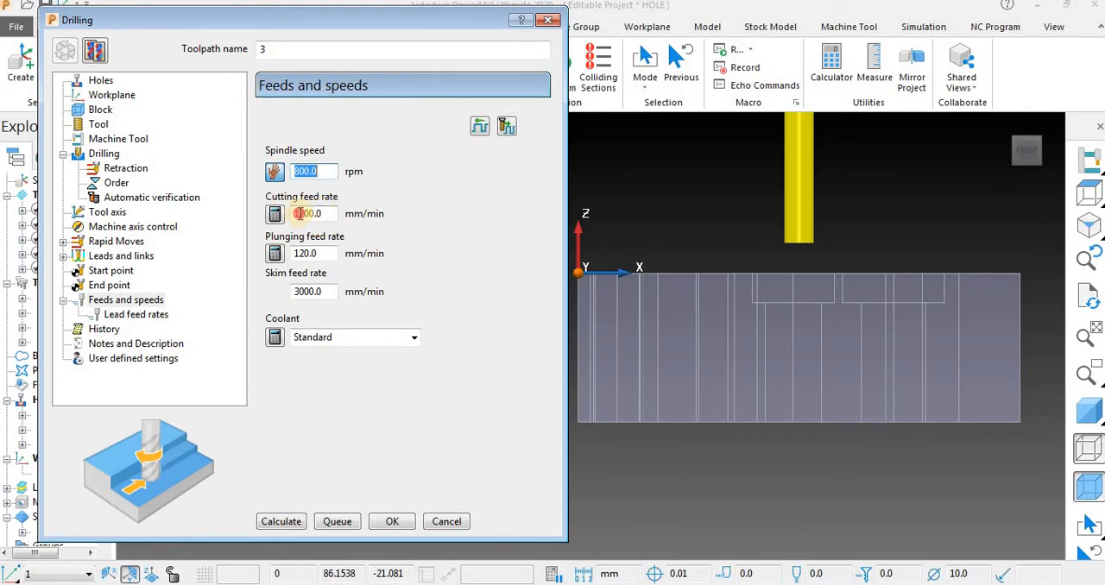
{"action": "left_click_drag", "start_coordinate": [298, 214], "coordinate": [262, 218]}
{"action": "type", "text": "150"}
{"action": "key", "text": "Return"}
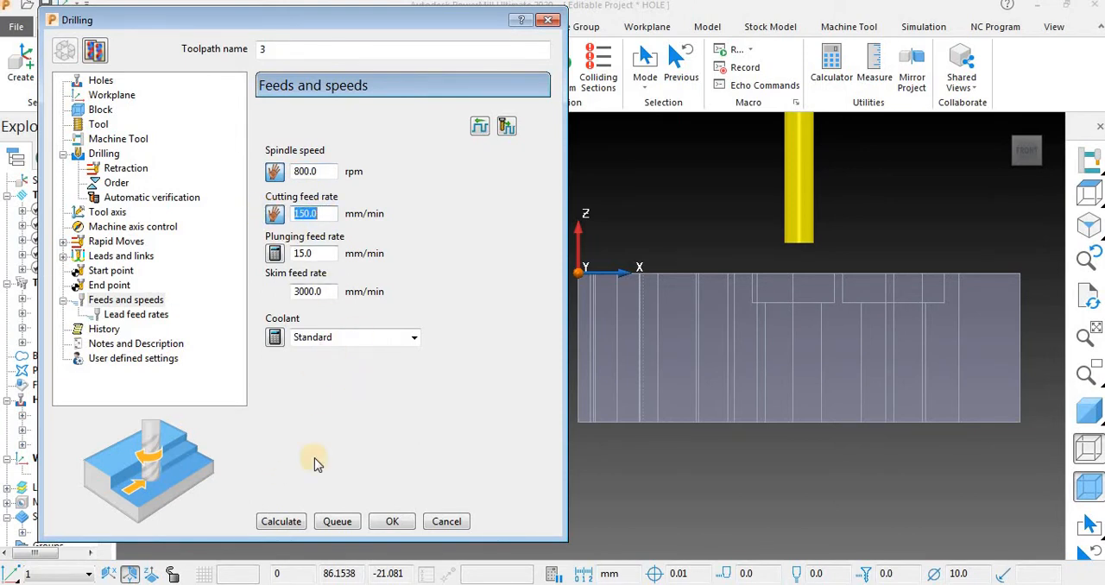
{"action": "left_click", "coordinate": [268, 524]}
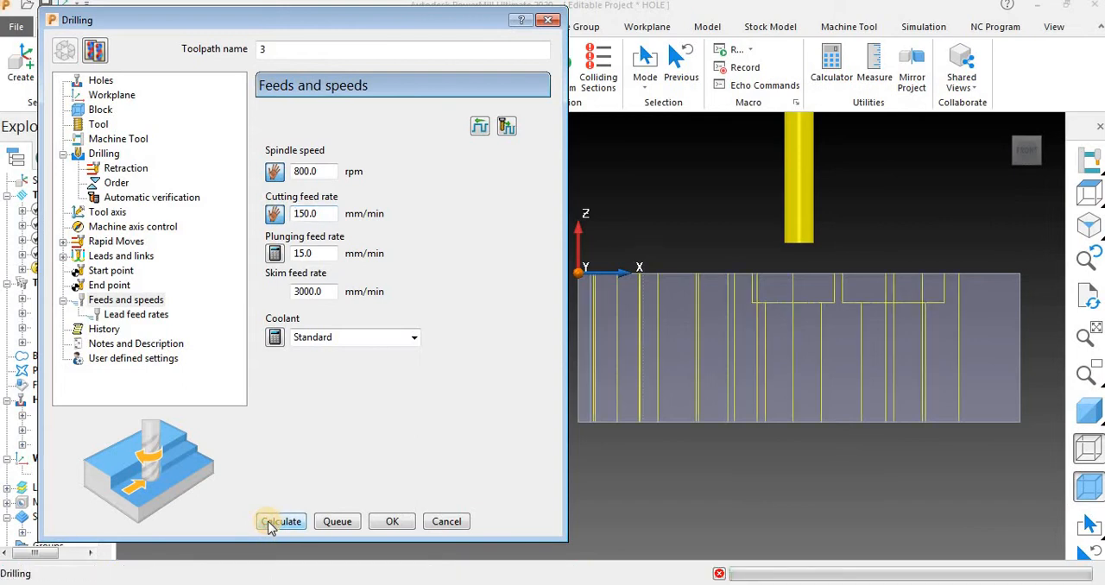
{"action": "left_click", "coordinate": [447, 522]}
Display the model shaded instead of in wireframe and examine the tapping toolpath's moves between and into the block's holes.
{"action": "middle_click_drag", "start_coordinate": [711, 328], "coordinate": [691, 434]}
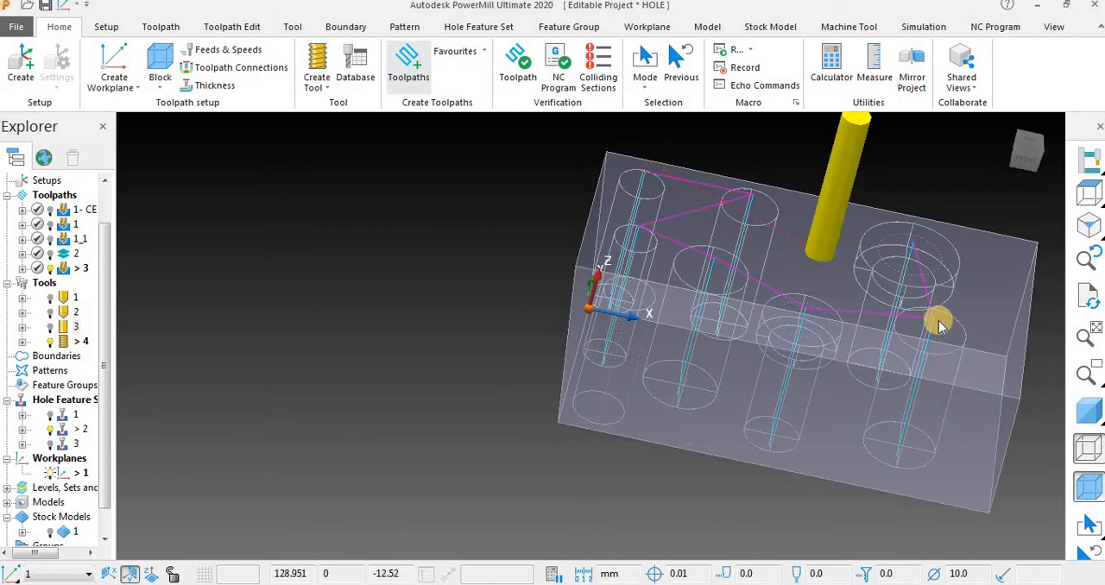
{"action": "middle_click_drag", "start_coordinate": [938, 321], "coordinate": [893, 322]}
{"action": "left_click", "coordinate": [1089, 410]}
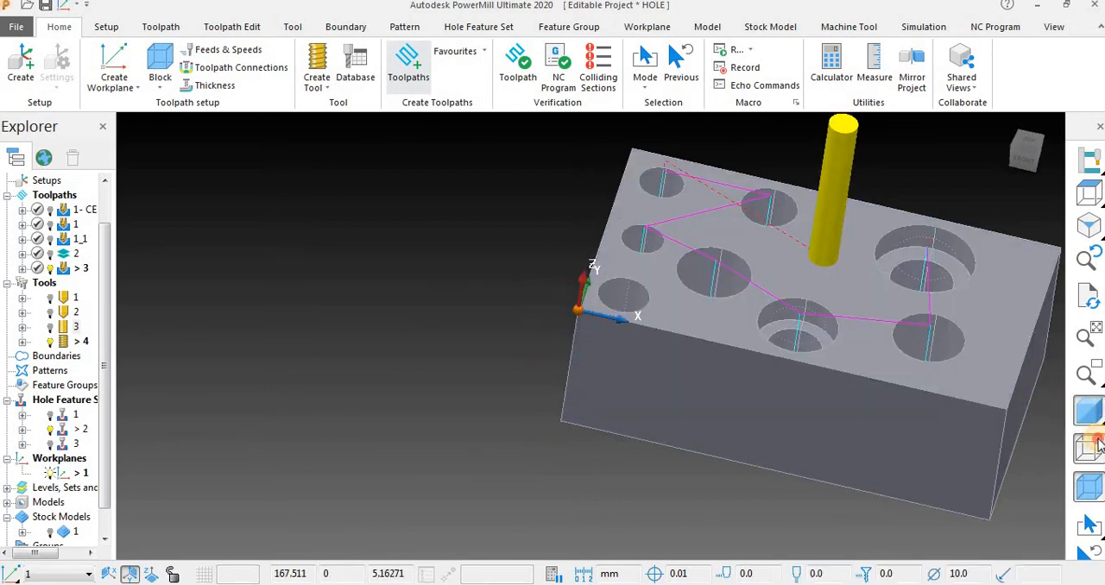
{"action": "scroll", "coordinate": [447, 347], "scroll_direction": "down", "scroll_amount": 3}
{"action": "scroll", "coordinate": [631, 261], "scroll_direction": "up", "scroll_amount": 4}
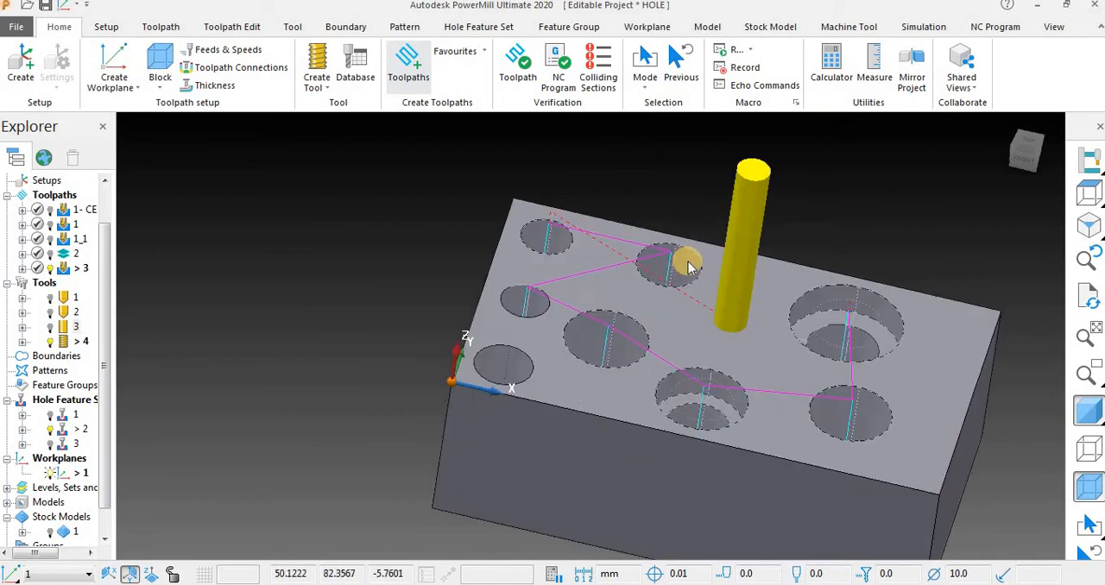
{"action": "scroll", "coordinate": [565, 259], "scroll_direction": "up", "scroll_amount": 1}
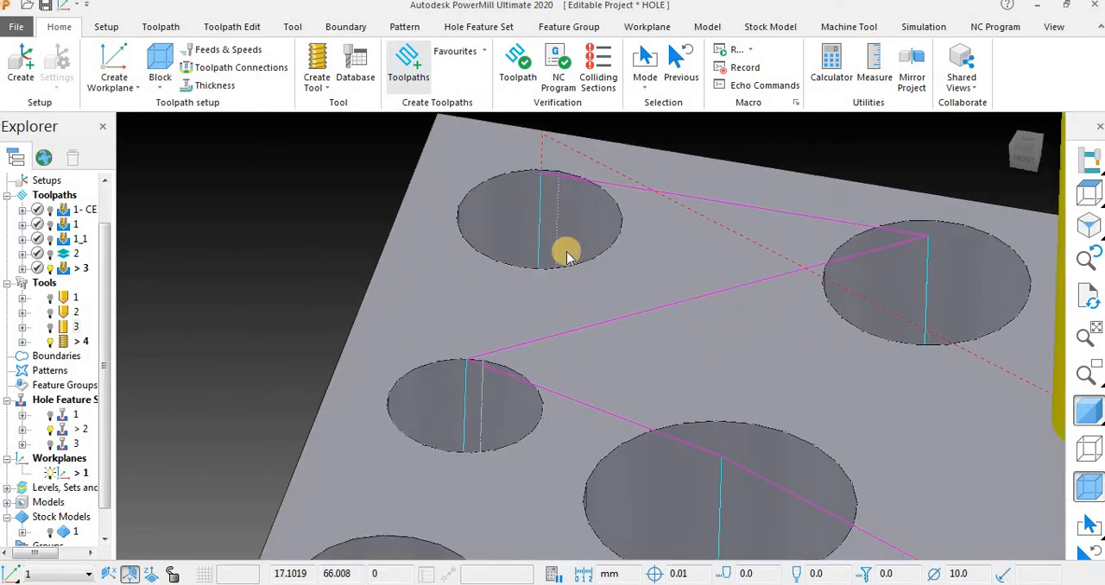
{"action": "scroll", "coordinate": [565, 242], "scroll_direction": "down", "scroll_amount": 3}
{"action": "middle_click_drag", "start_coordinate": [676, 304], "coordinate": [547, 309]}
{"action": "scroll", "coordinate": [548, 309], "scroll_direction": "up", "scroll_amount": 3}
{"action": "scroll", "coordinate": [616, 349], "scroll_direction": "down", "scroll_amount": 3}
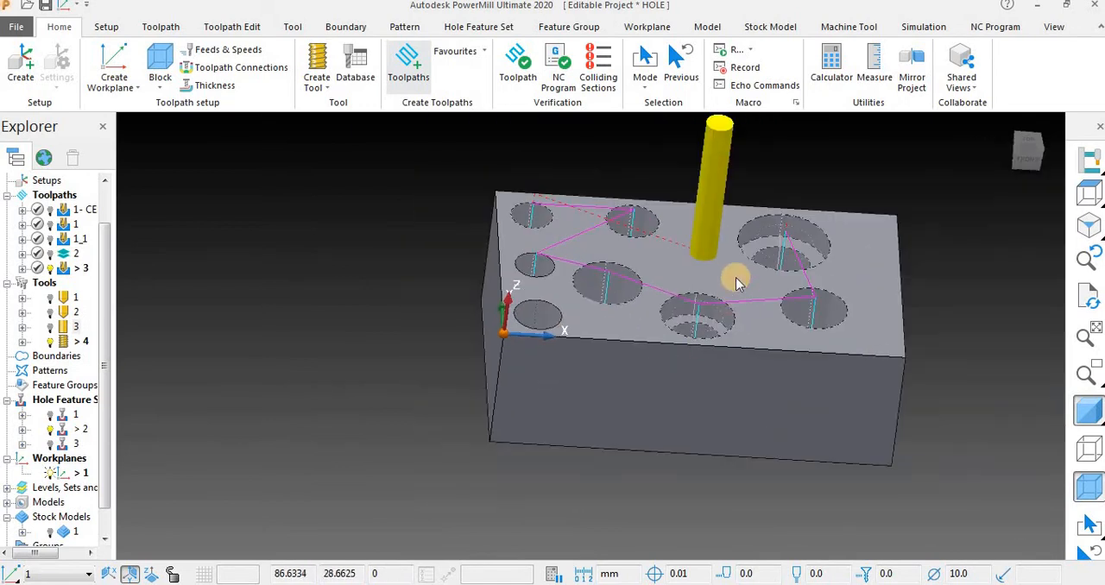
Hide the shaded model, the block and hole feature set 2, leaving only the tapping toolpath and its tool displayed.
{"action": "middle_click_drag", "start_coordinate": [734, 279], "coordinate": [859, 282]}
{"action": "left_click", "coordinate": [1090, 411]}
{"action": "middle_click_drag", "start_coordinate": [939, 303], "coordinate": [936, 266]}
{"action": "left_click", "coordinate": [1090, 484]}
{"action": "middle_click_drag", "start_coordinate": [608, 420], "coordinate": [647, 360]}
{"action": "middle_click_drag", "start_coordinate": [791, 354], "coordinate": [779, 374]}
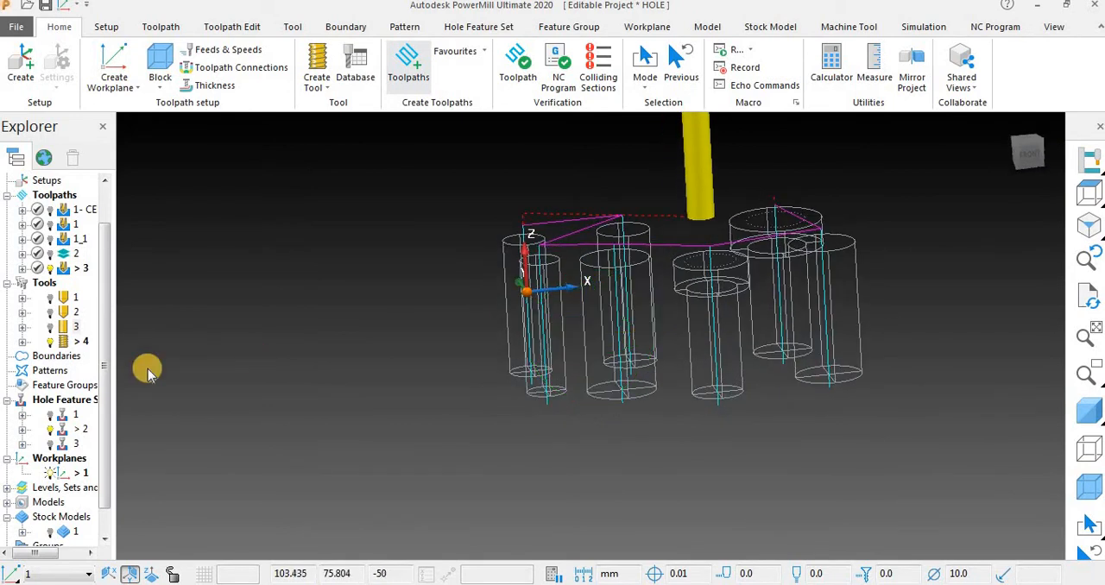
{"action": "left_click", "coordinate": [58, 432]}
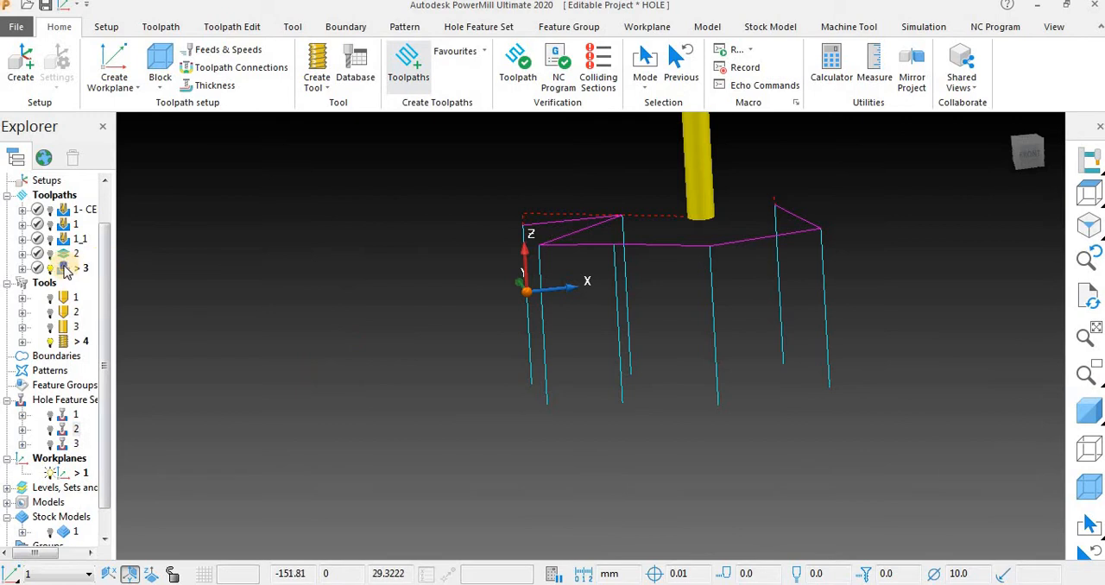
Load toolpath 3 with tool 4 for simulation and play it.
{"action": "right_click", "coordinate": [67, 270]}
{"action": "left_click", "coordinate": [179, 29]}
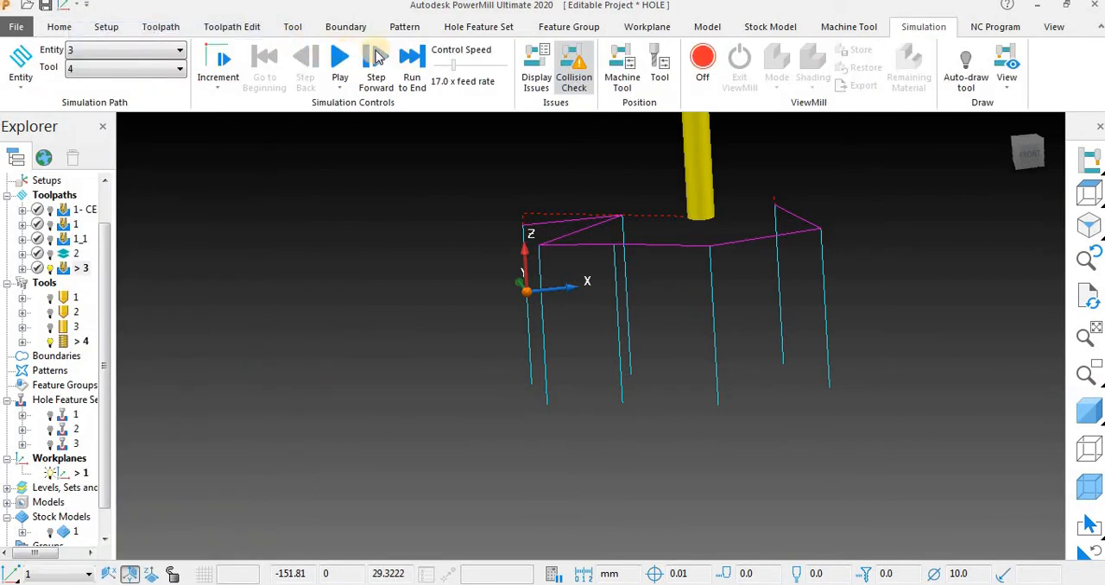
{"action": "left_click", "coordinate": [343, 58]}
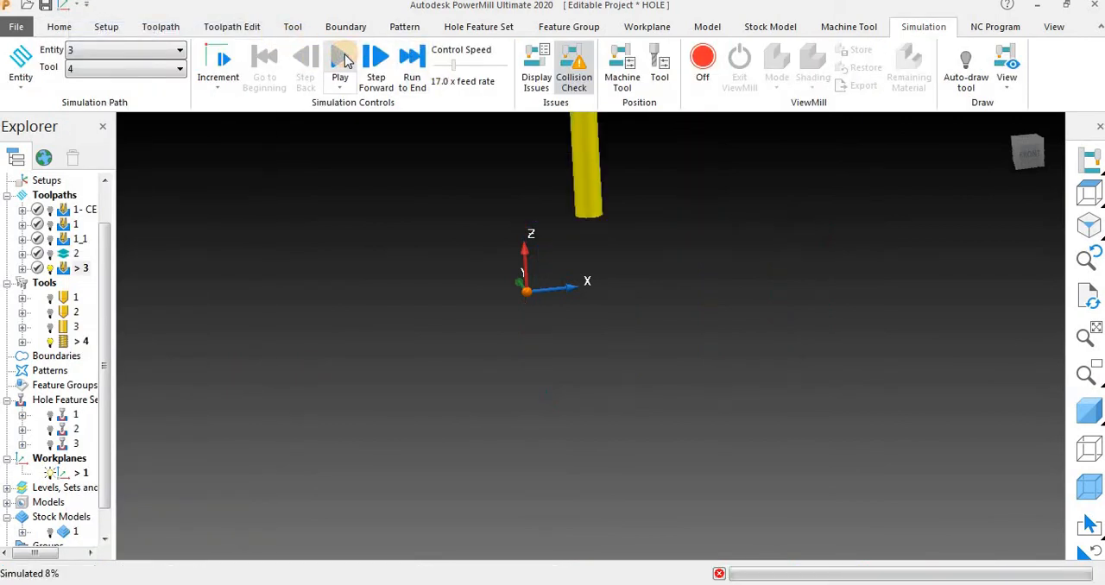
Examine the tap's plunge, retract and link moves from close up and from different angles while the simulation plays.
{"action": "middle_click_drag", "start_coordinate": [320, 298], "coordinate": [303, 274]}
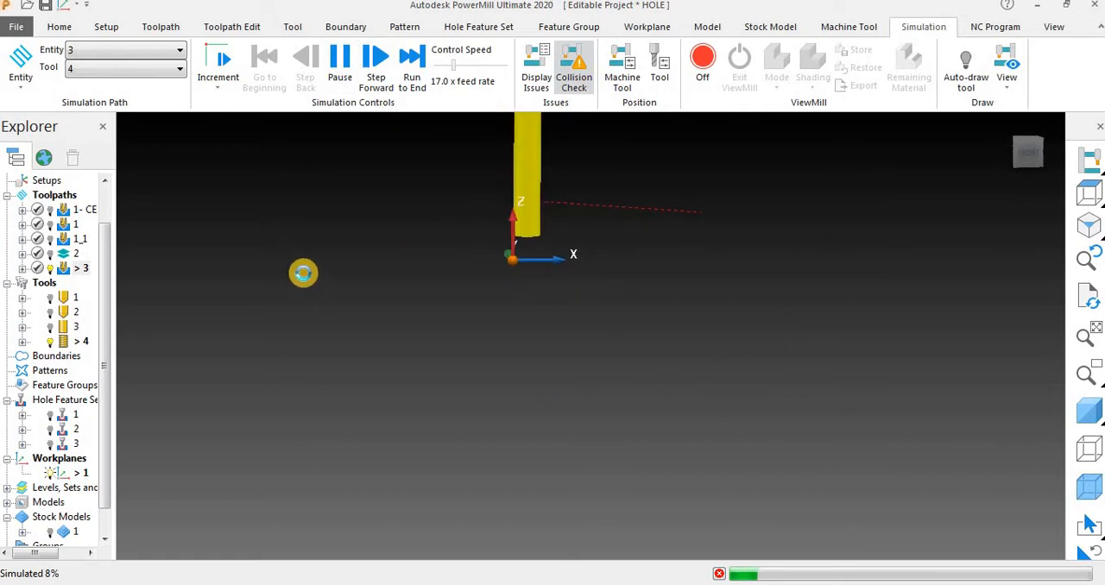
{"action": "scroll", "coordinate": [538, 234], "scroll_direction": "up", "scroll_amount": 4}
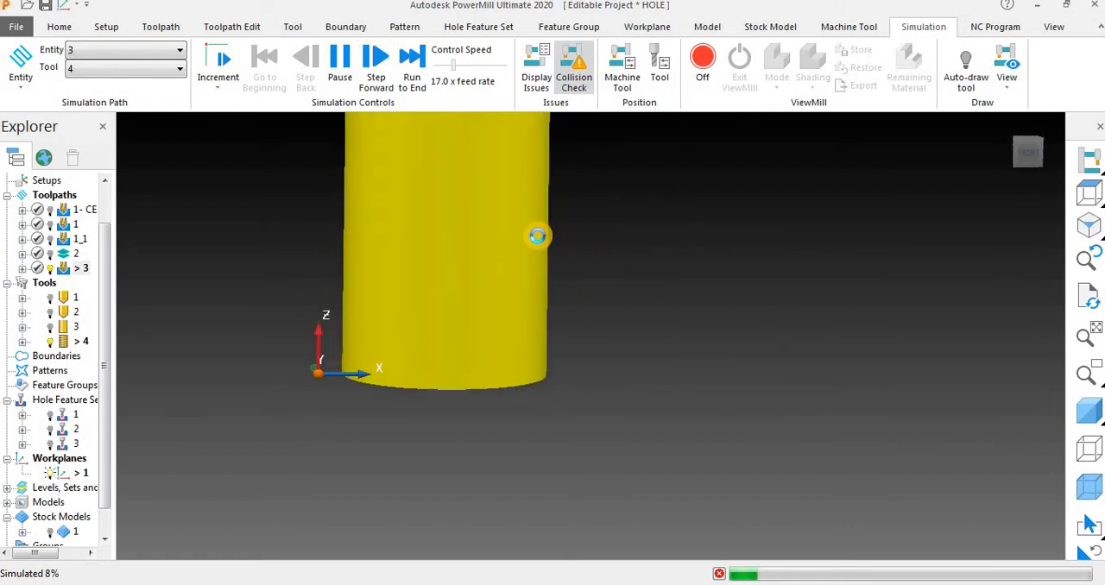
{"action": "scroll", "coordinate": [537, 235], "scroll_direction": "down", "scroll_amount": 3}
{"action": "scroll", "coordinate": [538, 240], "scroll_direction": "down", "scroll_amount": 1}
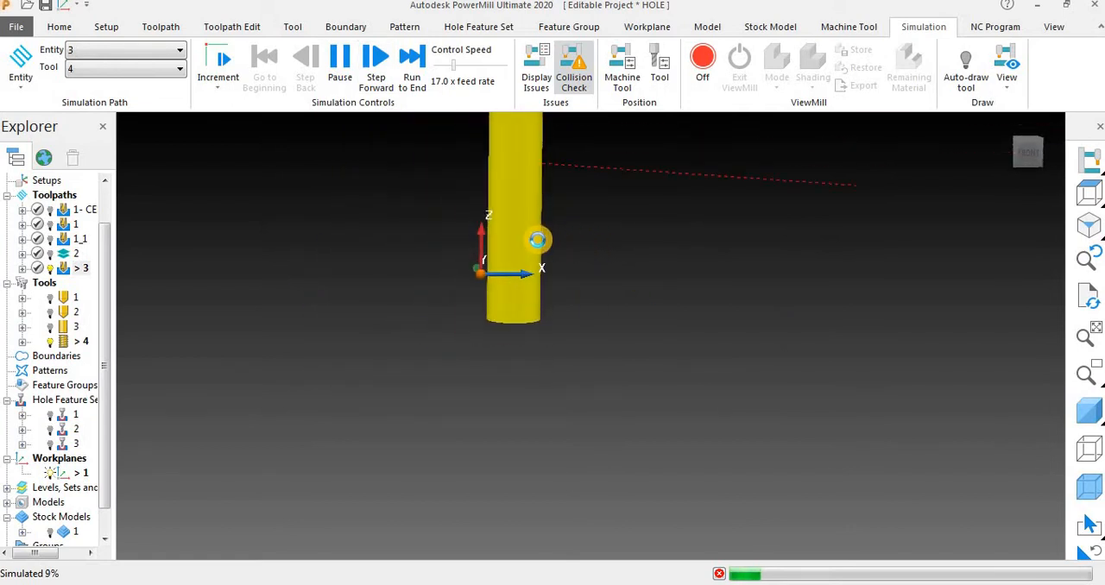
{"action": "scroll", "coordinate": [537, 242], "scroll_direction": "down", "scroll_amount": 2}
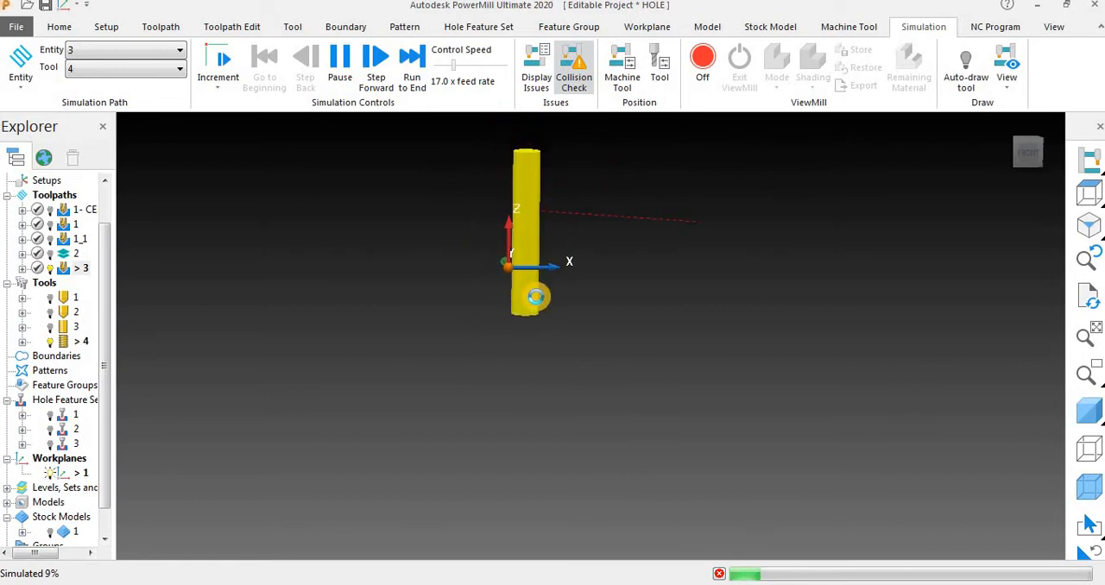
{"action": "scroll", "coordinate": [537, 295], "scroll_direction": "up", "scroll_amount": 5}
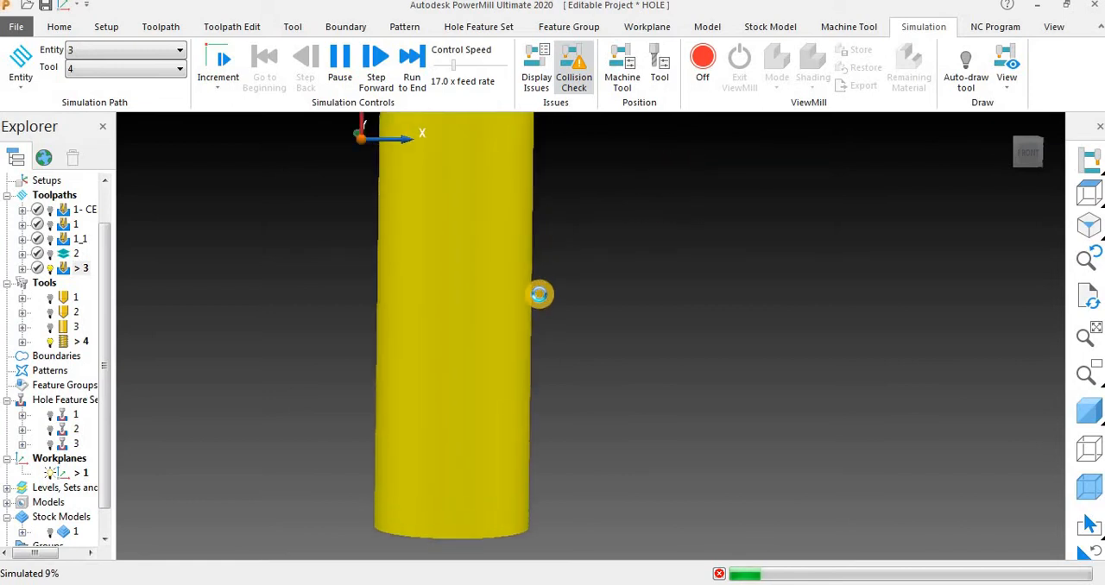
{"action": "scroll", "coordinate": [513, 234], "scroll_direction": "down", "scroll_amount": 3}
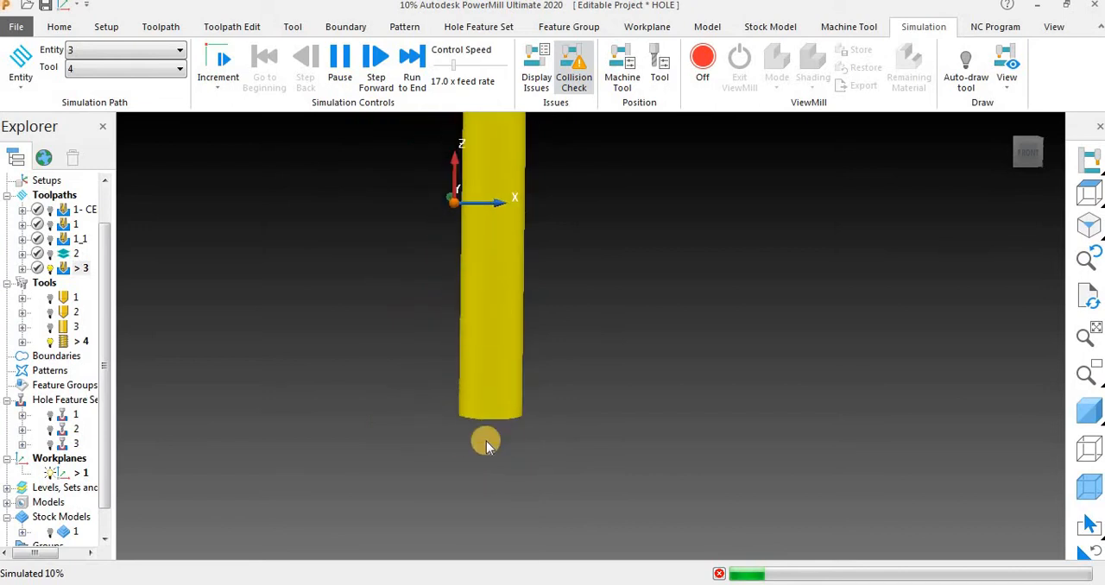
{"action": "scroll", "coordinate": [486, 509], "scroll_direction": "up", "scroll_amount": 4}
{"action": "scroll", "coordinate": [512, 338], "scroll_direction": "down", "scroll_amount": 4}
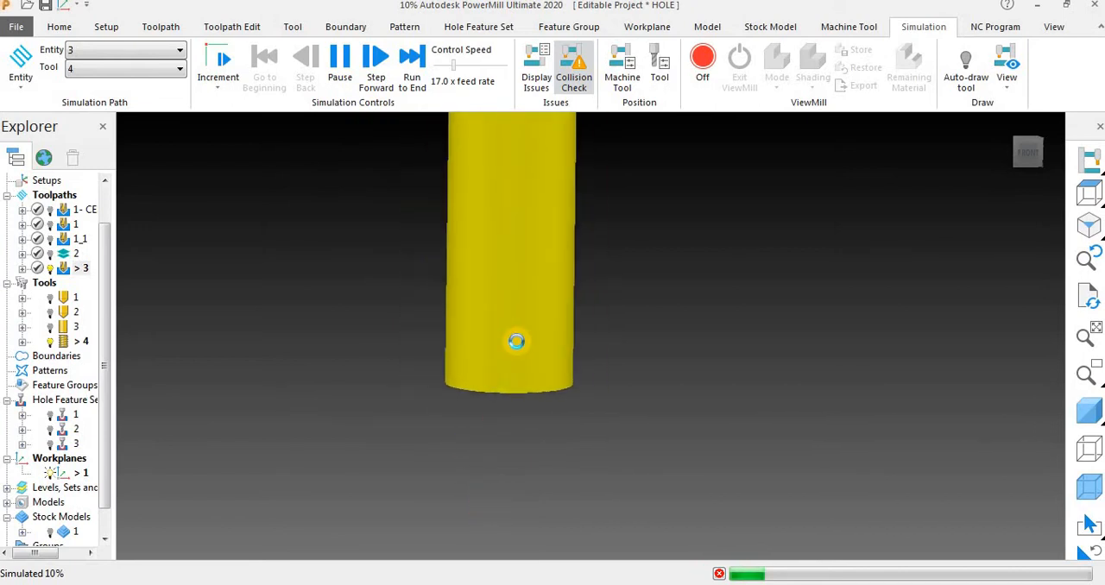
{"action": "scroll", "coordinate": [518, 339], "scroll_direction": "up", "scroll_amount": 1}
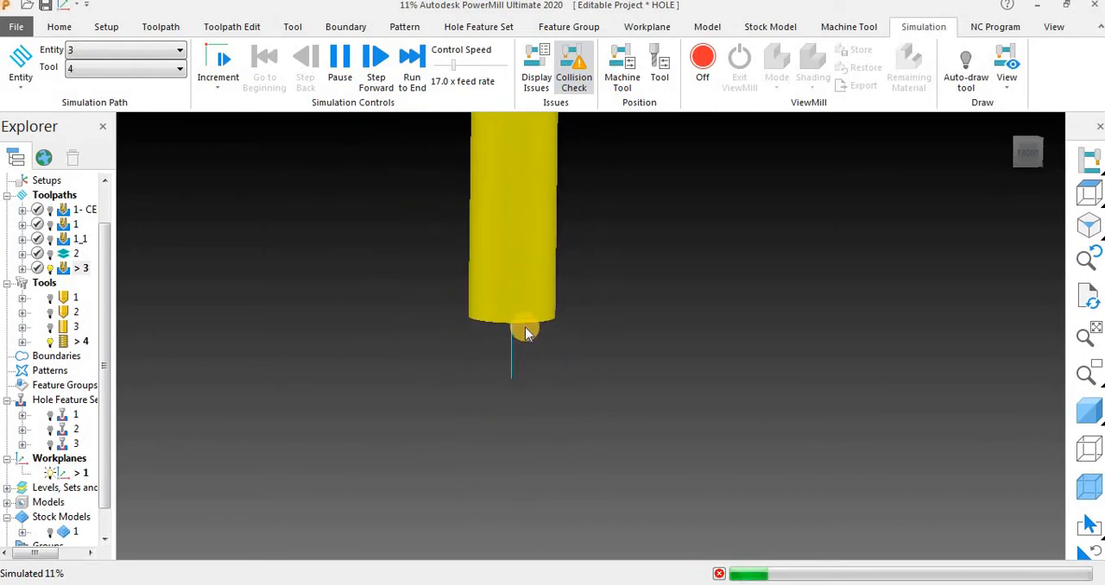
{"action": "scroll", "coordinate": [525, 291], "scroll_direction": "up", "scroll_amount": 4}
{"action": "scroll", "coordinate": [527, 291], "scroll_direction": "down", "scroll_amount": 6}
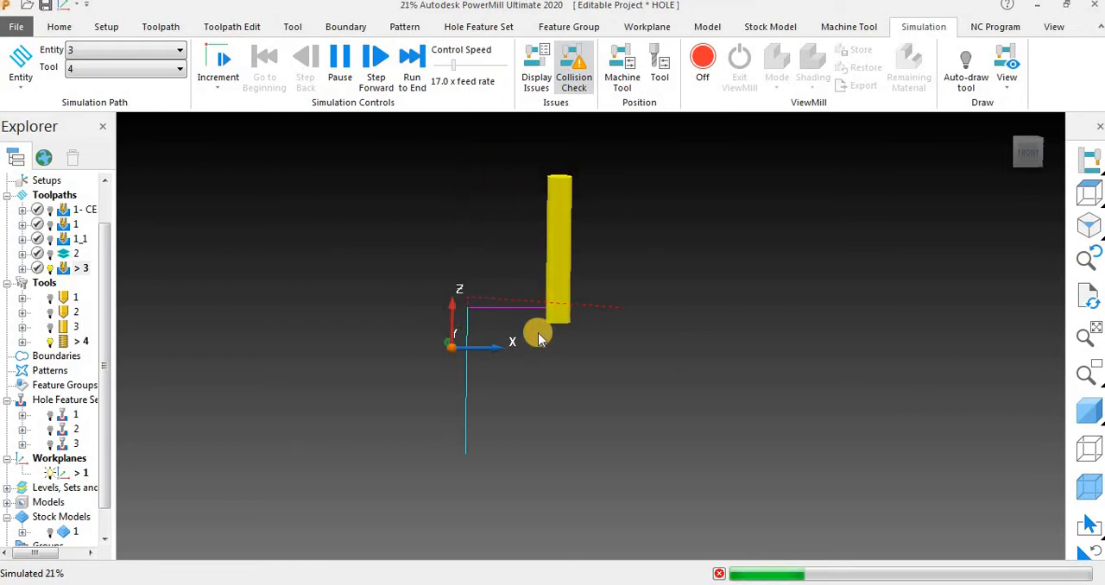
{"action": "scroll", "coordinate": [536, 342], "scroll_direction": "down", "scroll_amount": 5}
{"action": "scroll", "coordinate": [587, 285], "scroll_direction": "up", "scroll_amount": 5}
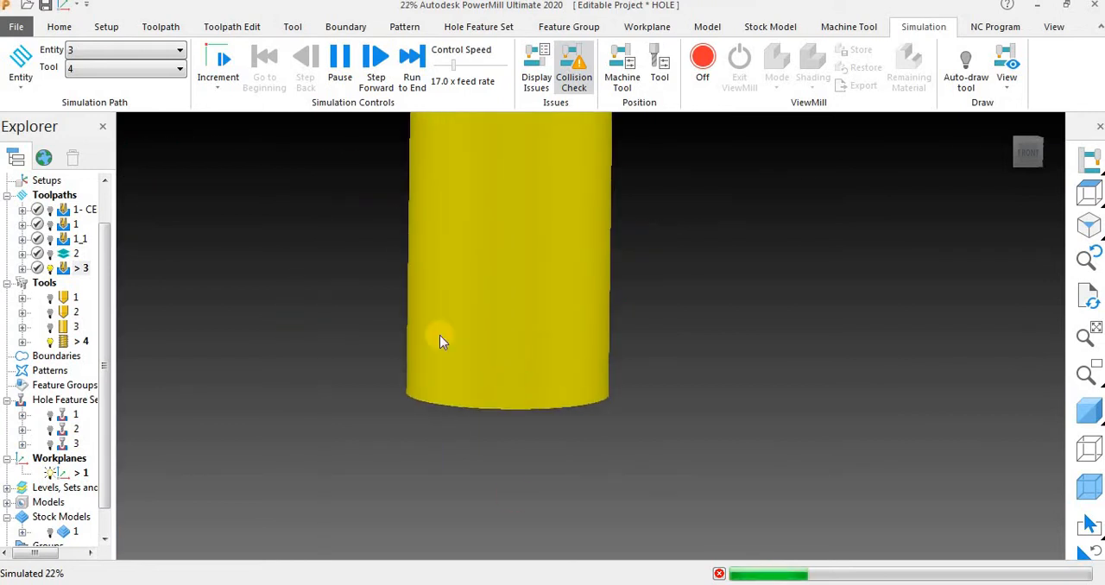
{"action": "scroll", "coordinate": [613, 274], "scroll_direction": "down", "scroll_amount": 2}
{"action": "scroll", "coordinate": [613, 274], "scroll_direction": "down", "scroll_amount": 3}
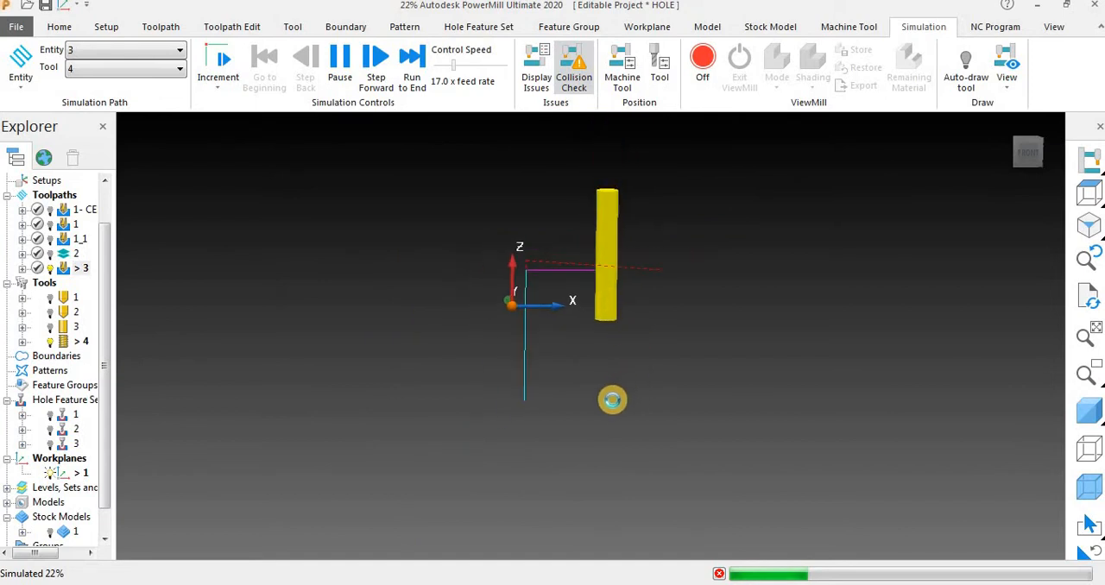
{"action": "scroll", "coordinate": [611, 399], "scroll_direction": "up", "scroll_amount": 4}
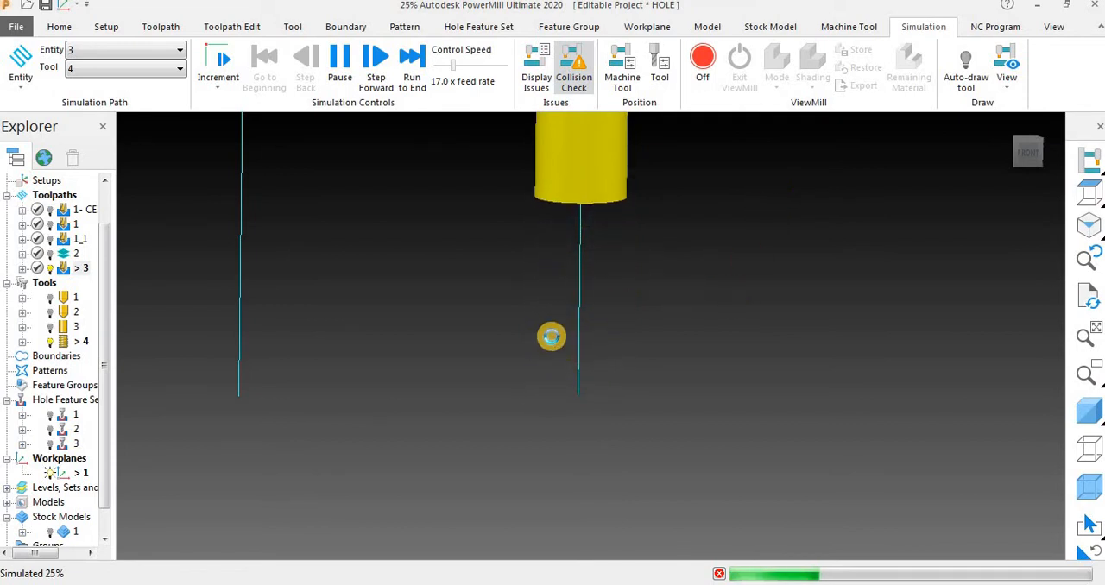
{"action": "scroll", "coordinate": [550, 336], "scroll_direction": "down", "scroll_amount": 4}
{"action": "scroll", "coordinate": [616, 354], "scroll_direction": "down", "scroll_amount": 3}
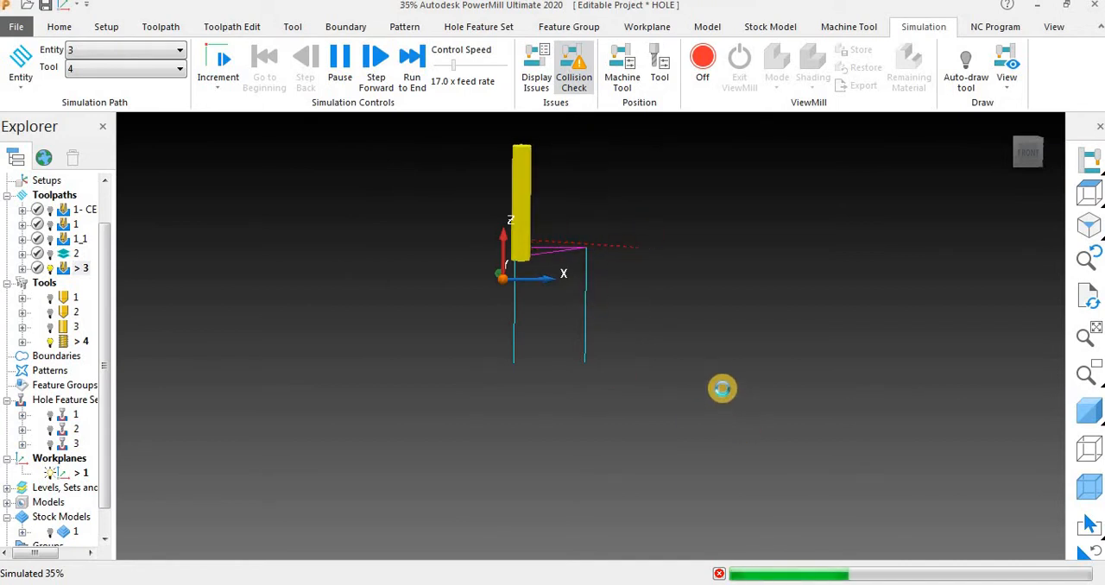
{"action": "middle_click_drag", "start_coordinate": [610, 420], "coordinate": [691, 414]}
{"action": "scroll", "coordinate": [481, 332], "scroll_direction": "down", "scroll_amount": 5}
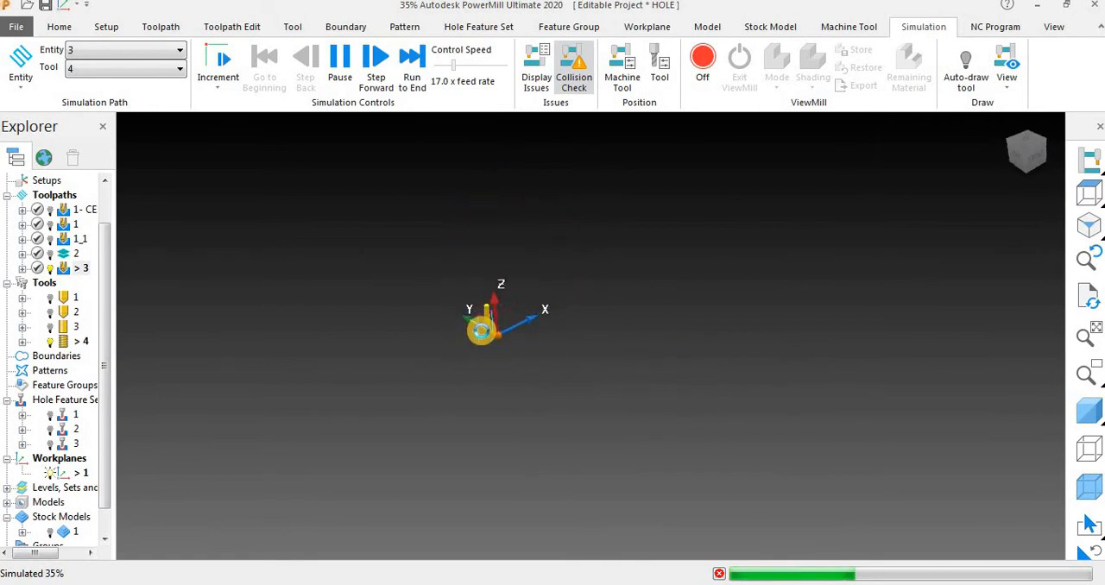
{"action": "scroll", "coordinate": [509, 324], "scroll_direction": "up", "scroll_amount": 8}
{"action": "scroll", "coordinate": [536, 345], "scroll_direction": "up", "scroll_amount": 3}
{"action": "scroll", "coordinate": [566, 259], "scroll_direction": "down", "scroll_amount": 4}
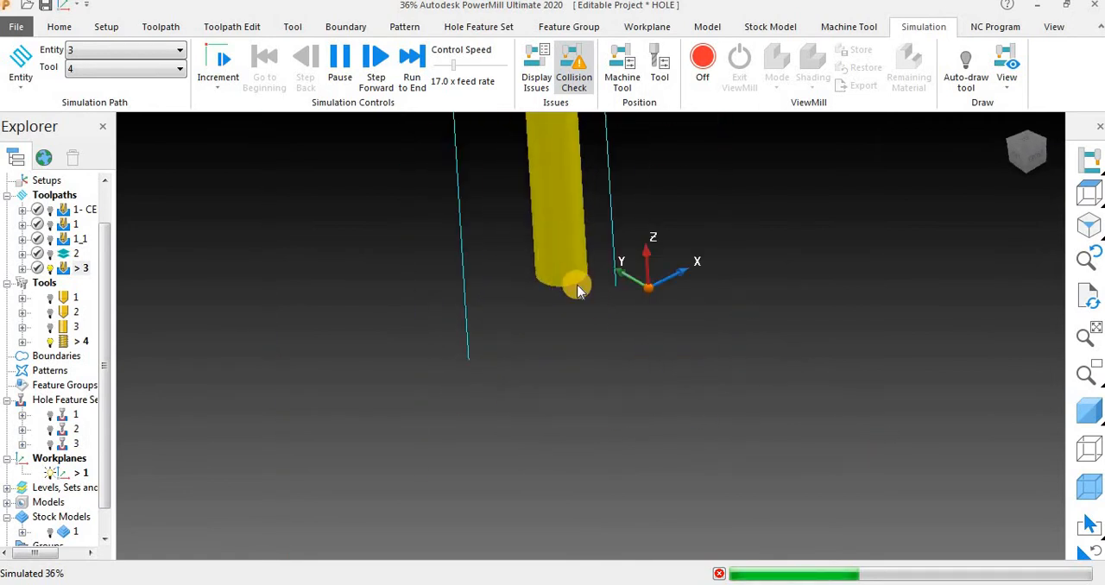
{"action": "scroll", "coordinate": [572, 385], "scroll_direction": "down", "scroll_amount": 2}
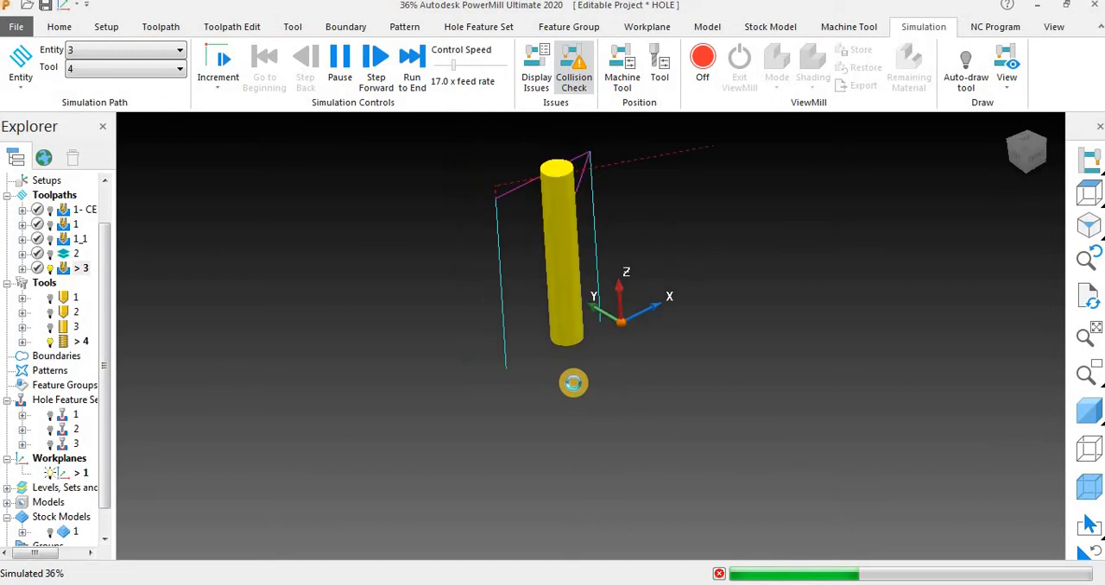
{"action": "scroll", "coordinate": [579, 384], "scroll_direction": "up", "scroll_amount": 3}
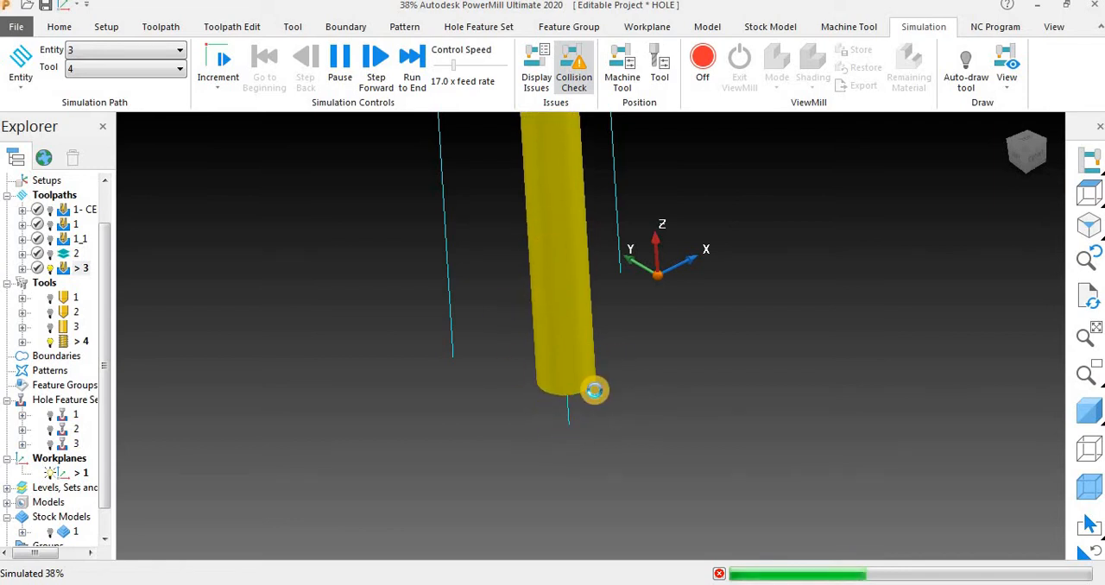
{"action": "scroll", "coordinate": [595, 389], "scroll_direction": "down", "scroll_amount": 3}
{"action": "scroll", "coordinate": [580, 204], "scroll_direction": "up", "scroll_amount": 6}
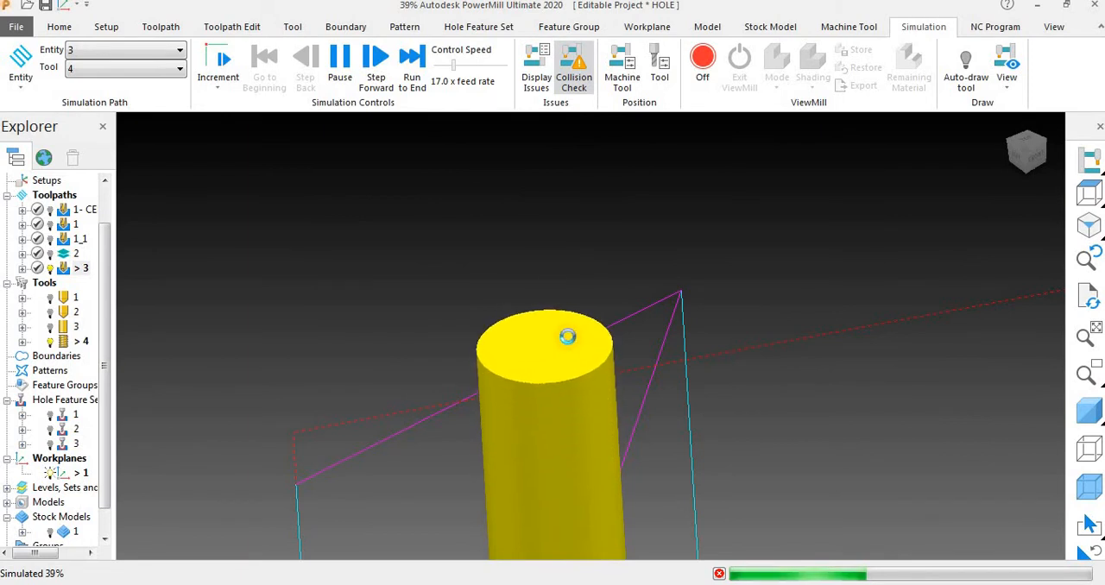
{"action": "middle_click_drag", "start_coordinate": [568, 335], "coordinate": [562, 237]}
{"action": "scroll", "coordinate": [558, 200], "scroll_direction": "down", "scroll_amount": 5}
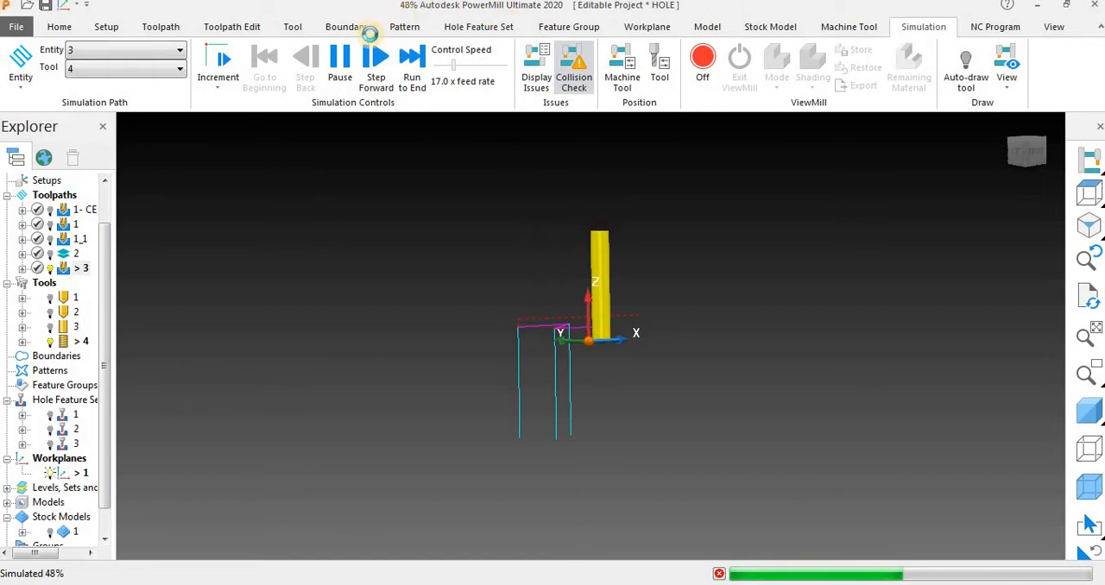
Pause the toolpath simulation and display the shaded model again.
{"action": "left_click", "coordinate": [340, 64]}
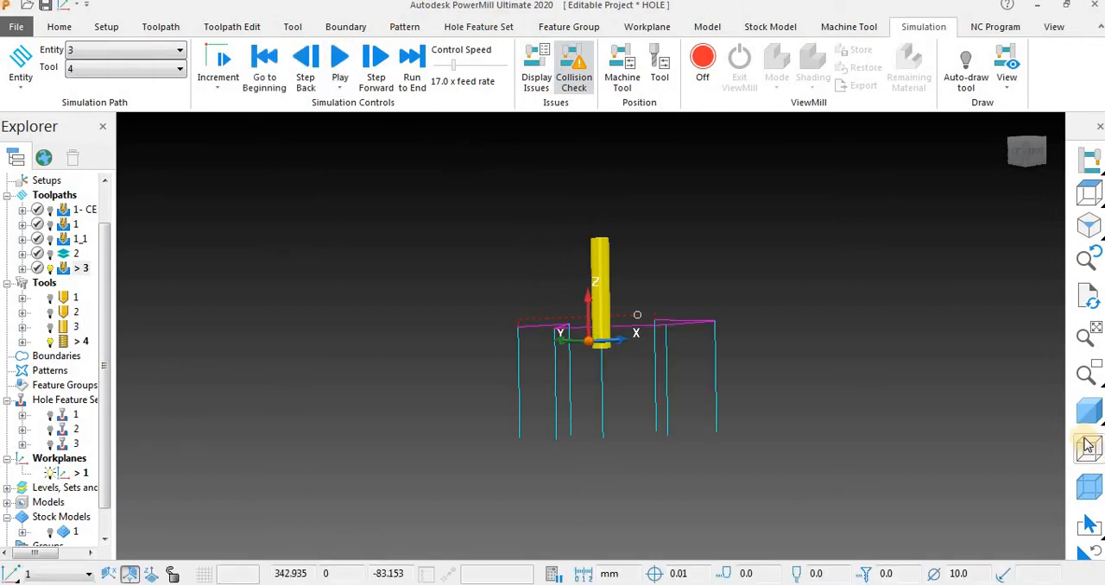
{"action": "left_click", "coordinate": [1089, 411]}
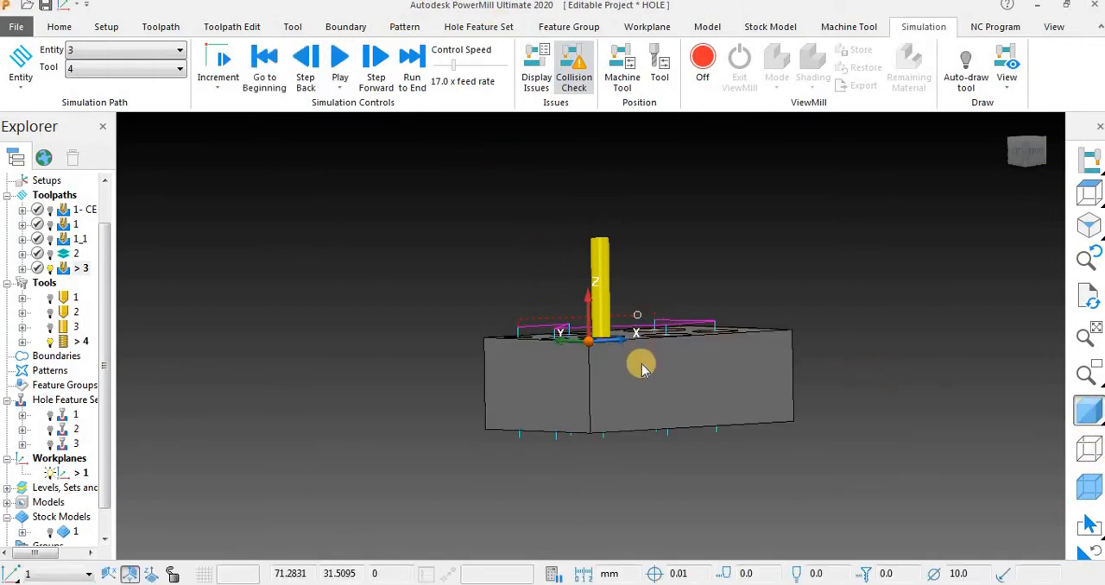
Deactivate tool 4 and toolpath 3 so that only the shaded block with its holes stays displayed.
{"action": "middle_click_drag", "start_coordinate": [639, 360], "coordinate": [621, 316]}
{"action": "scroll", "coordinate": [625, 320], "scroll_direction": "up", "scroll_amount": 5}
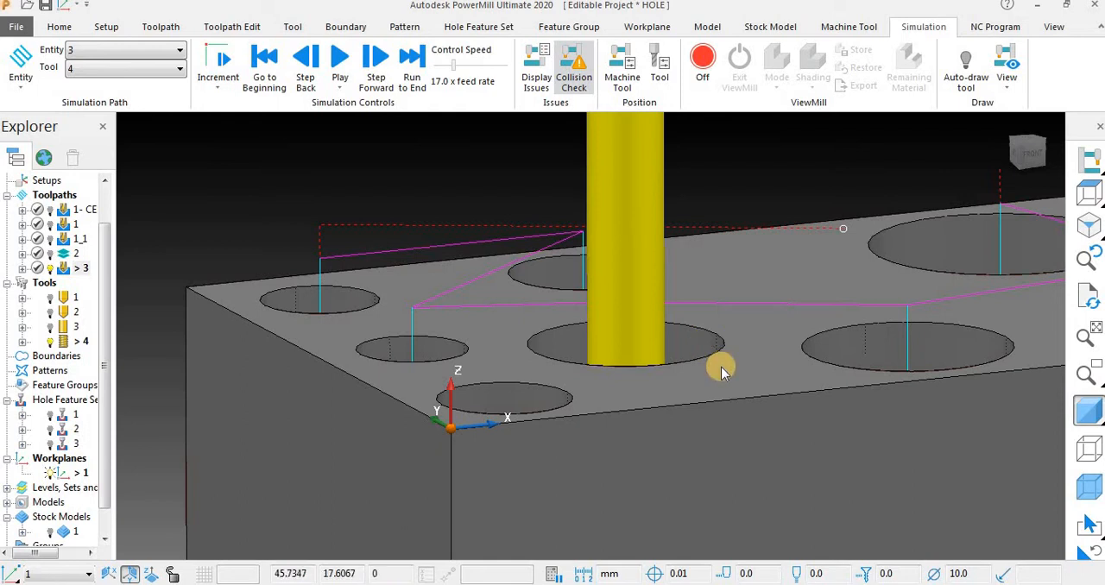
{"action": "scroll", "coordinate": [660, 345], "scroll_direction": "down", "scroll_amount": 3}
{"action": "scroll", "coordinate": [384, 264], "scroll_direction": "down", "scroll_amount": 1}
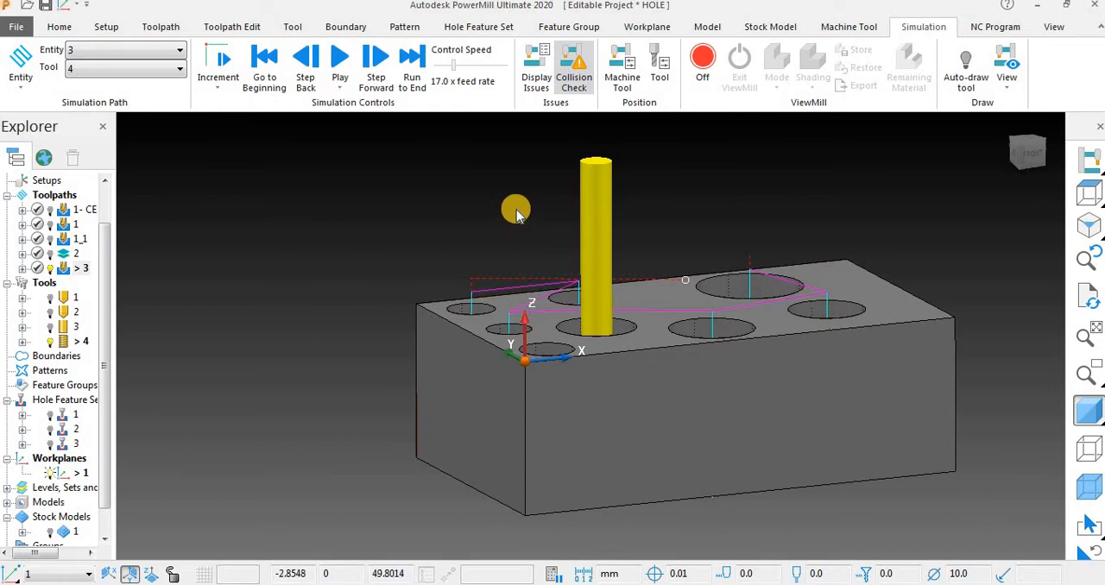
{"action": "double_click", "coordinate": [62, 340]}
{"action": "left_click", "coordinate": [315, 282]}
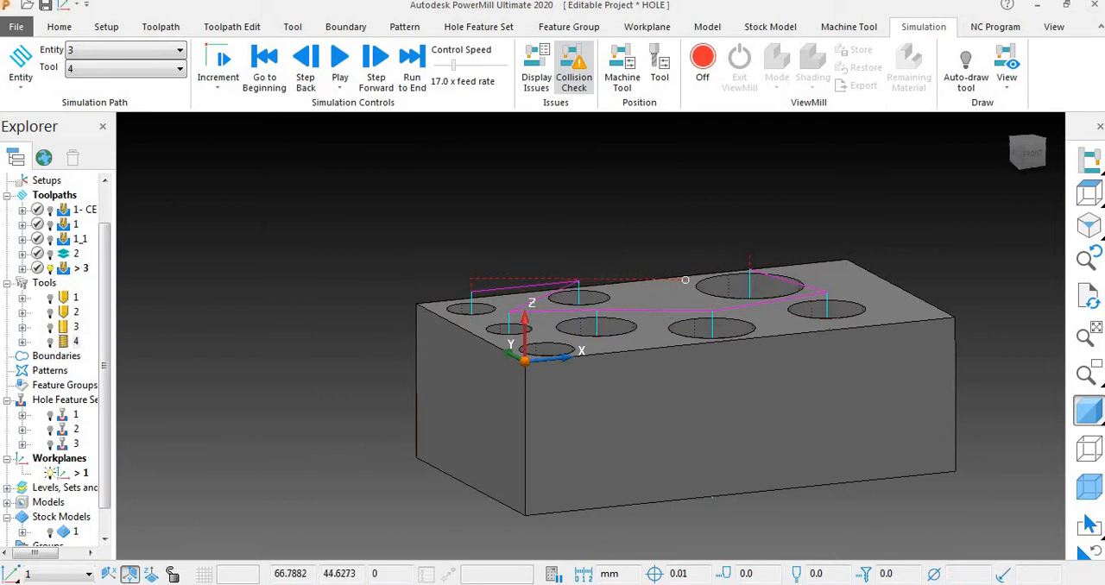
{"action": "double_click", "coordinate": [64, 268]}
{"action": "left_click", "coordinate": [283, 269]}
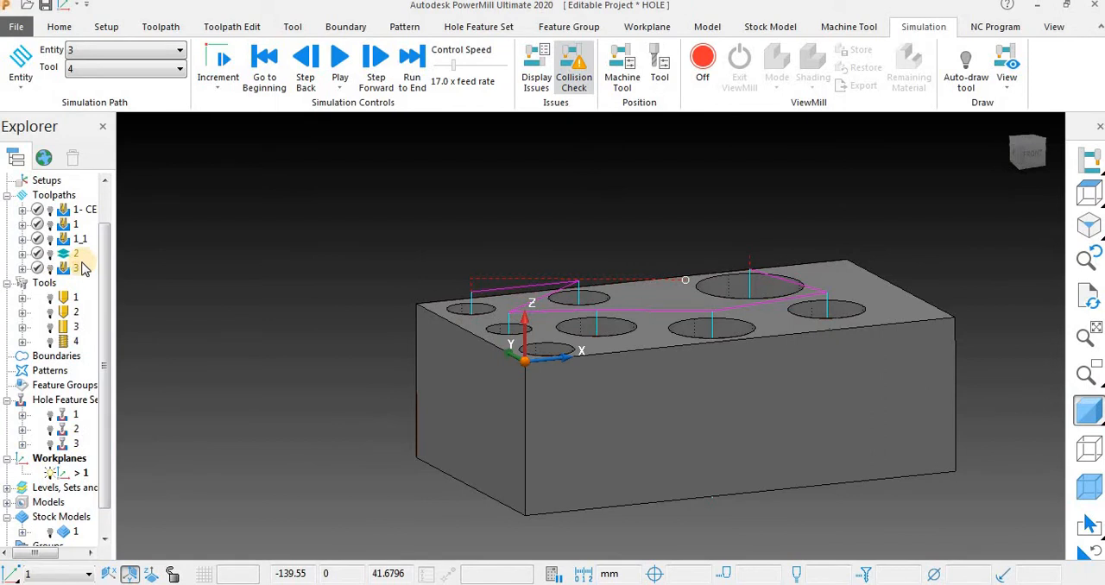
{"action": "scroll", "coordinate": [351, 193], "scroll_direction": "down", "scroll_amount": 7}
{"action": "scroll", "coordinate": [411, 232], "scroll_direction": "up", "scroll_amount": 6}
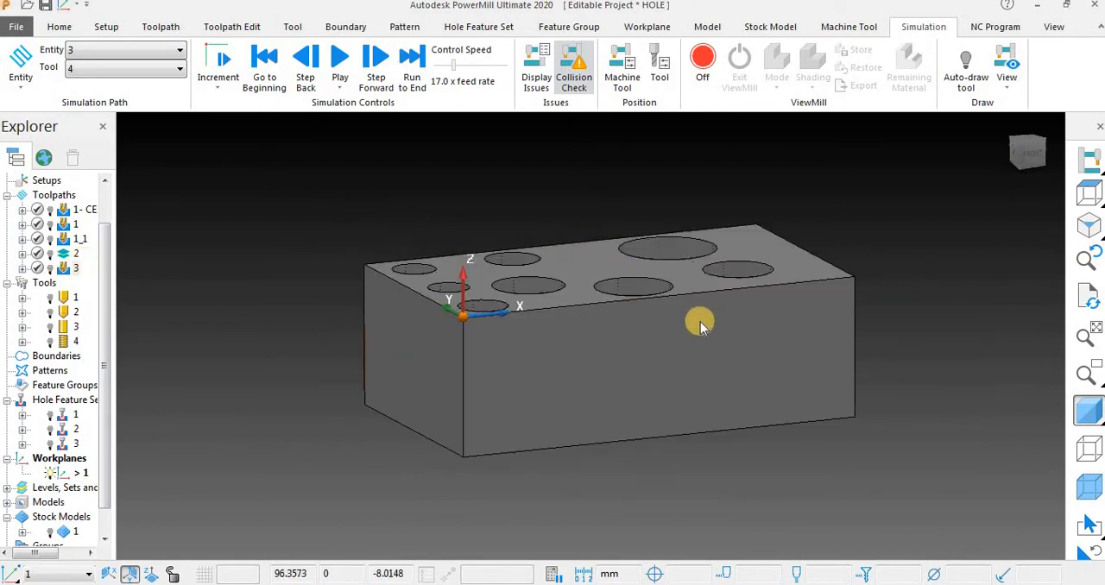
{"action": "scroll", "coordinate": [573, 326], "scroll_direction": "down", "scroll_amount": 4}
{"action": "scroll", "coordinate": [565, 253], "scroll_direction": "up", "scroll_amount": 5}
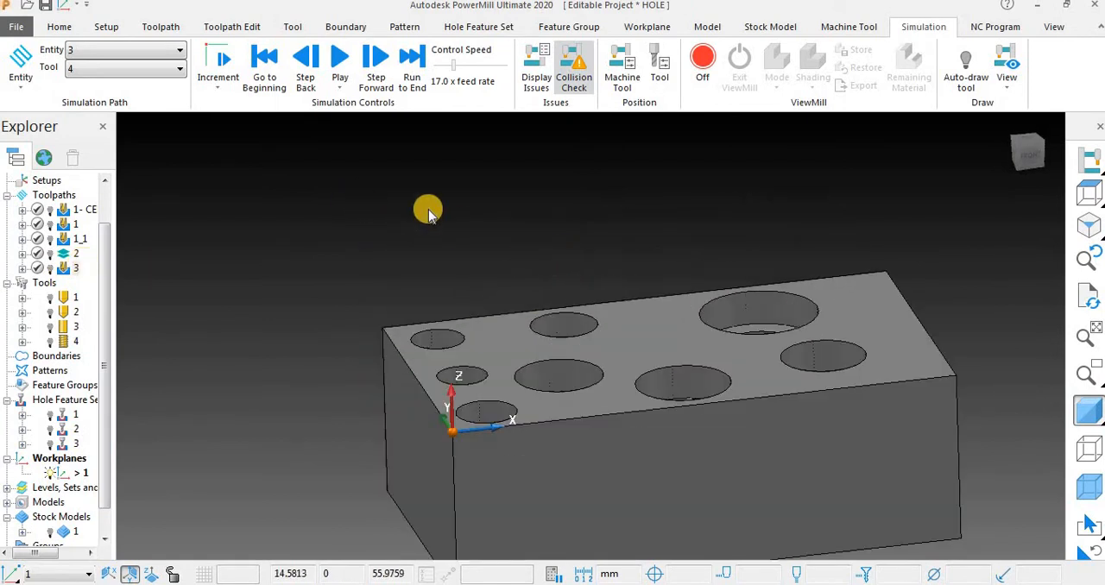
Create a new drilling toolpath with the Drilling strategy and set its cycle type to Ream.
{"action": "left_click", "coordinate": [66, 27]}
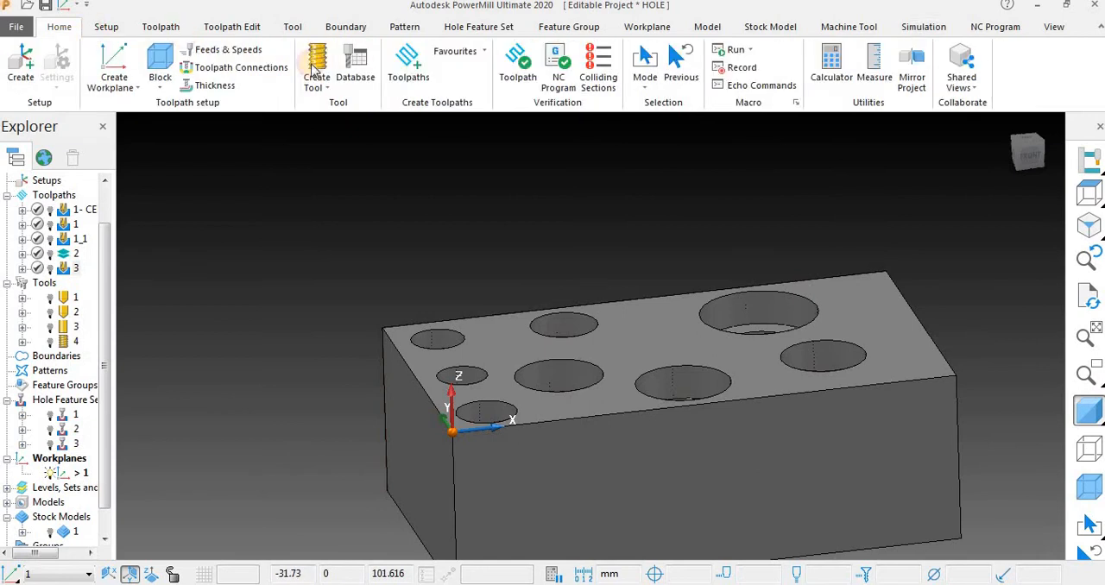
{"action": "left_click", "coordinate": [409, 55]}
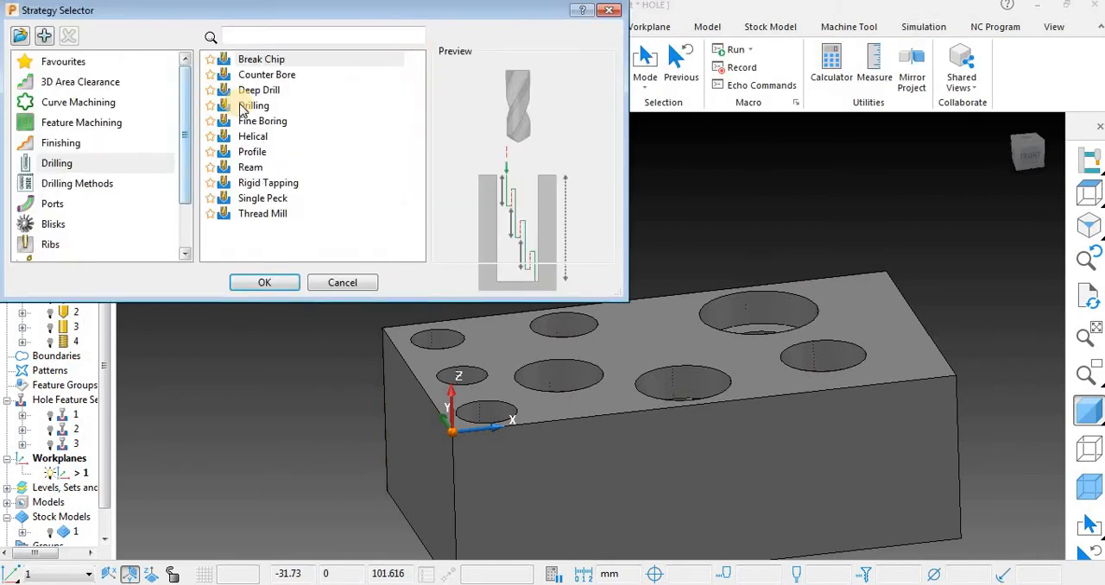
{"action": "left_click", "coordinate": [244, 106]}
{"action": "left_click", "coordinate": [281, 283]}
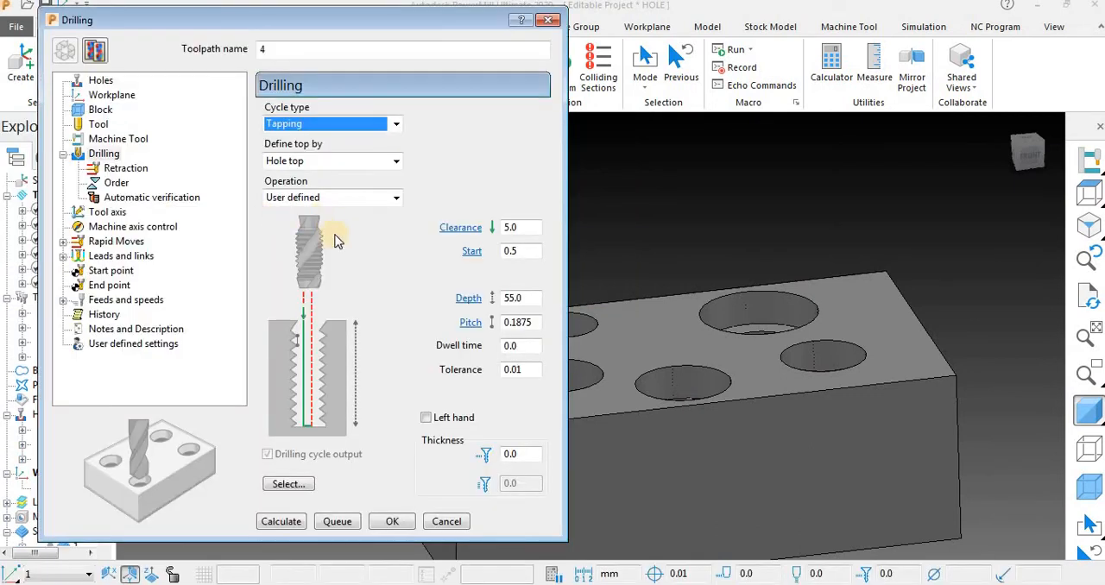
{"action": "left_click", "coordinate": [303, 129]}
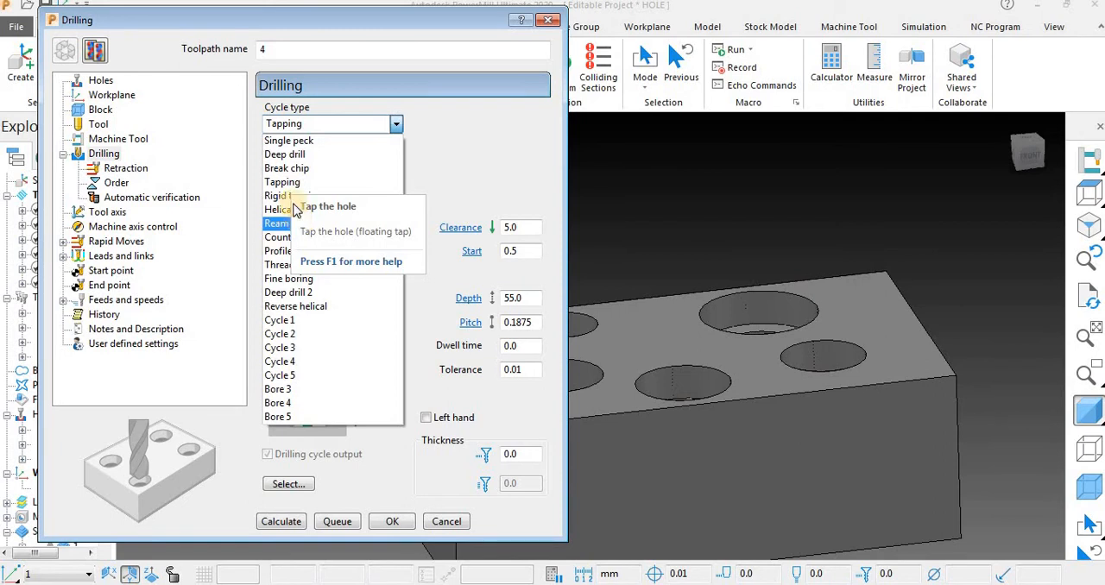
{"action": "left_click", "coordinate": [293, 224]}
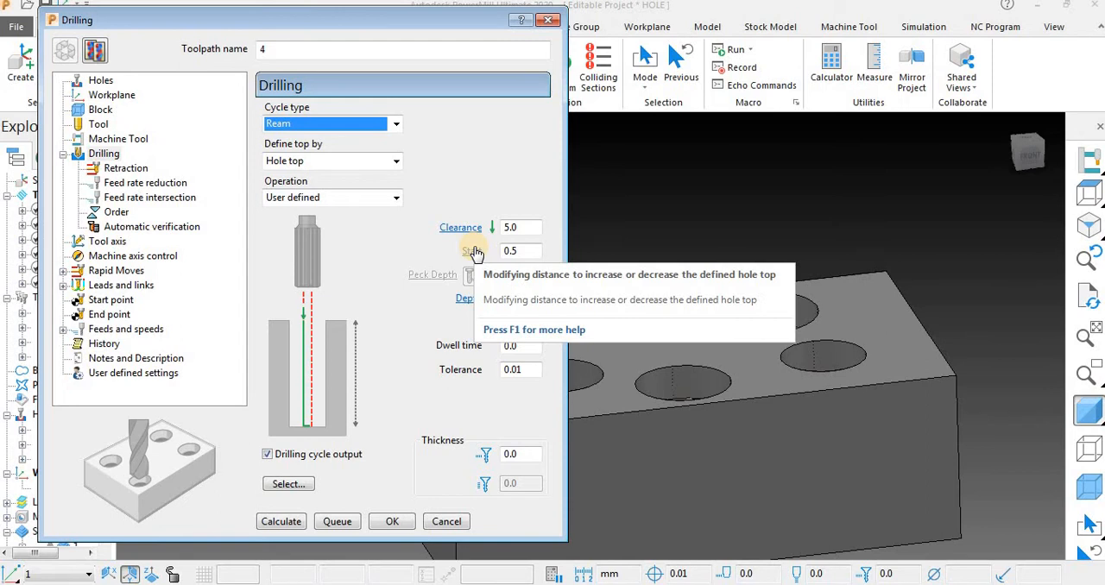
Examine the block's holes and their inner walls from close up and from different angles.
{"action": "left_click", "coordinate": [735, 204]}
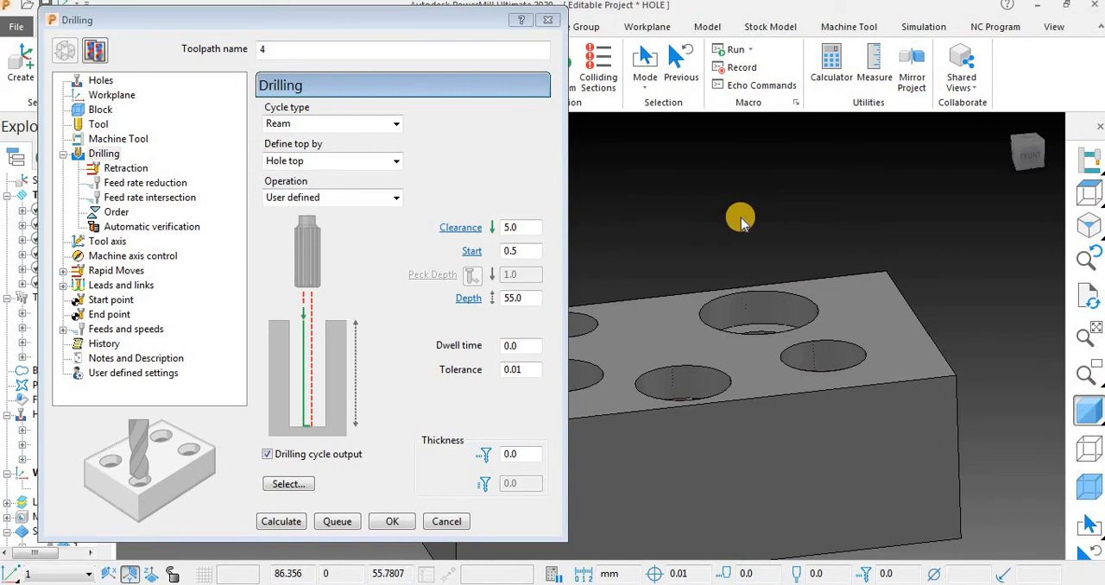
{"action": "middle_click_drag", "start_coordinate": [741, 170], "coordinate": [785, 336]}
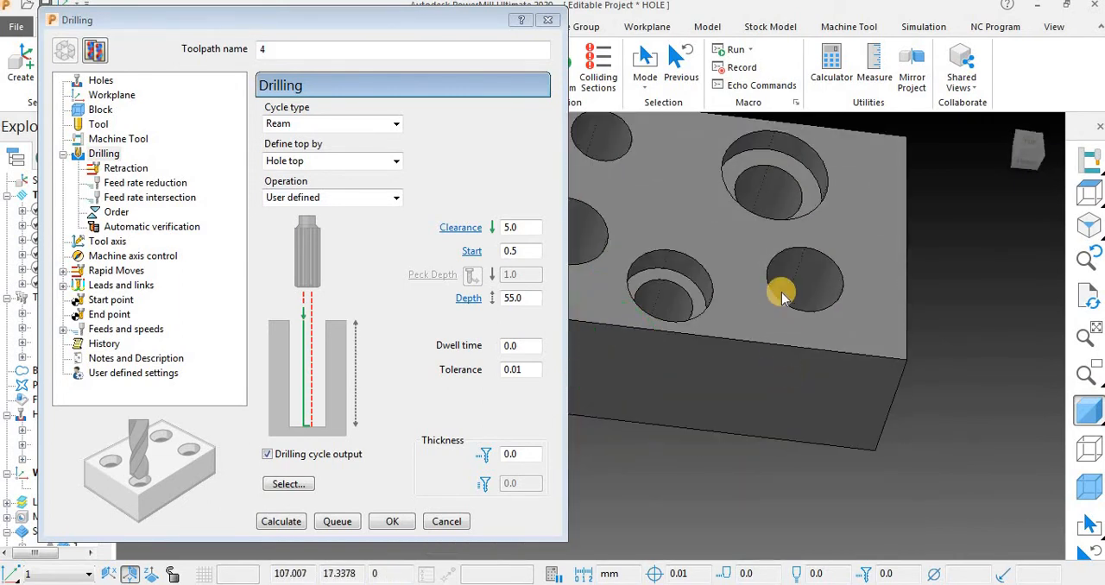
{"action": "scroll", "coordinate": [771, 289], "scroll_direction": "up", "scroll_amount": 5}
{"action": "middle_click_drag", "start_coordinate": [772, 271], "coordinate": [750, 313]}
{"action": "scroll", "coordinate": [750, 312], "scroll_direction": "down", "scroll_amount": 6}
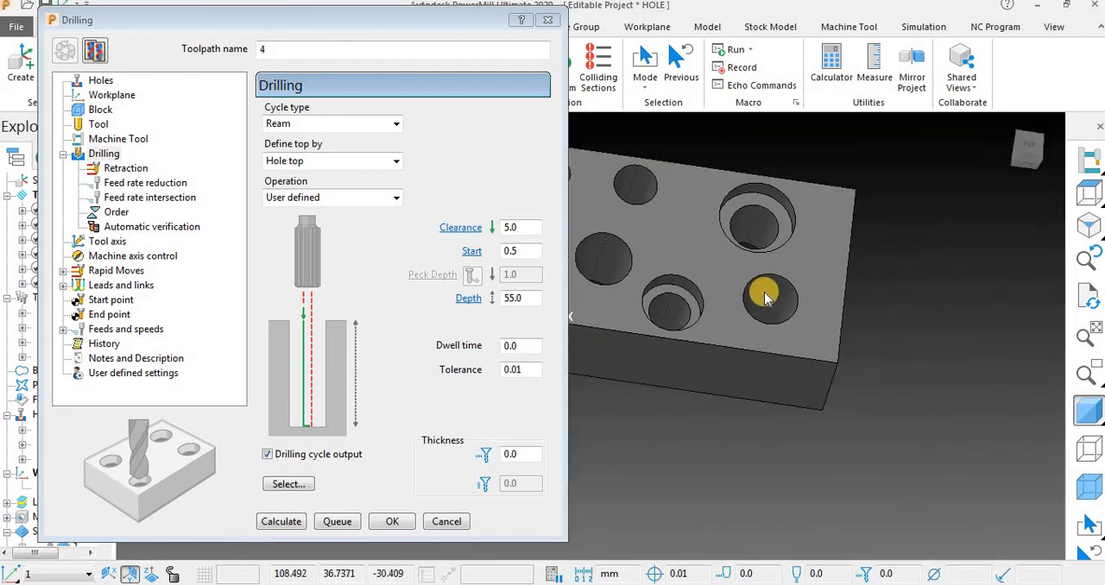
{"action": "scroll", "coordinate": [772, 295], "scroll_direction": "up", "scroll_amount": 3}
{"action": "middle_click_drag", "start_coordinate": [801, 229], "coordinate": [700, 226]}
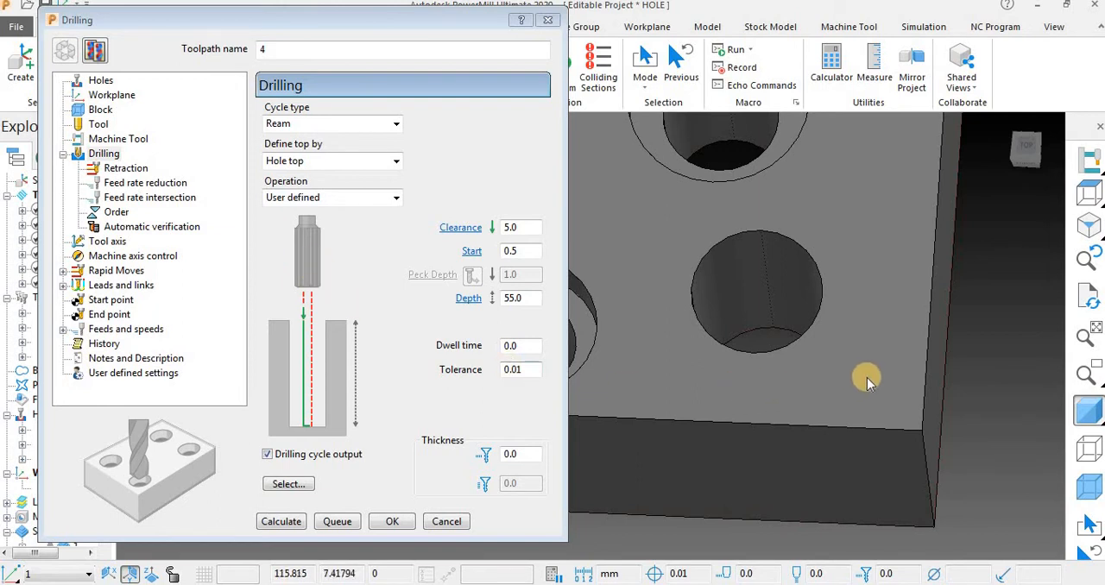
{"action": "middle_click_drag", "start_coordinate": [680, 356], "coordinate": [683, 427]}
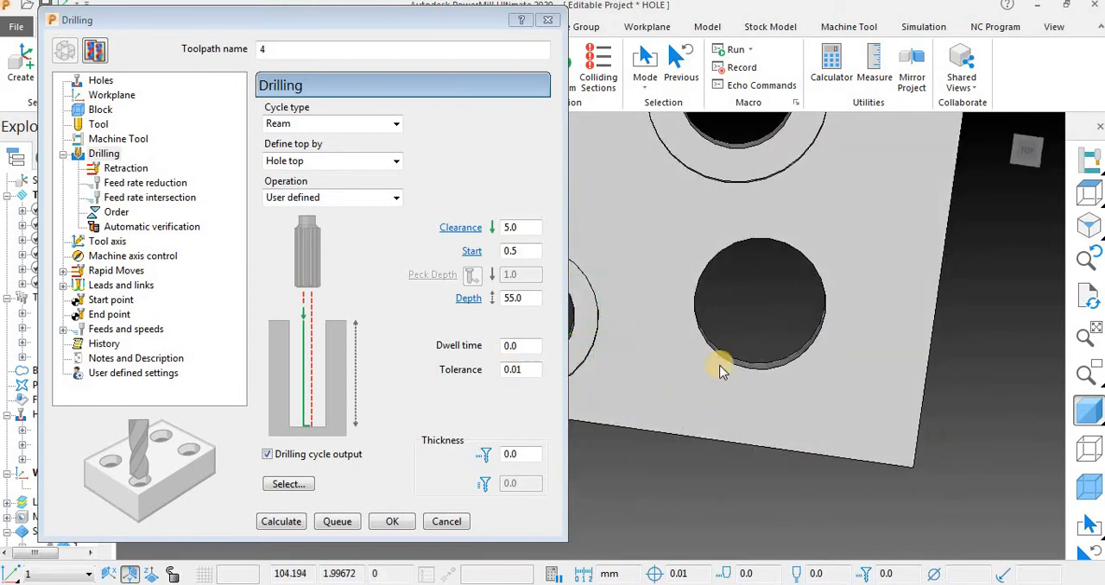
{"action": "middle_click_drag", "start_coordinate": [742, 310], "coordinate": [763, 275]}
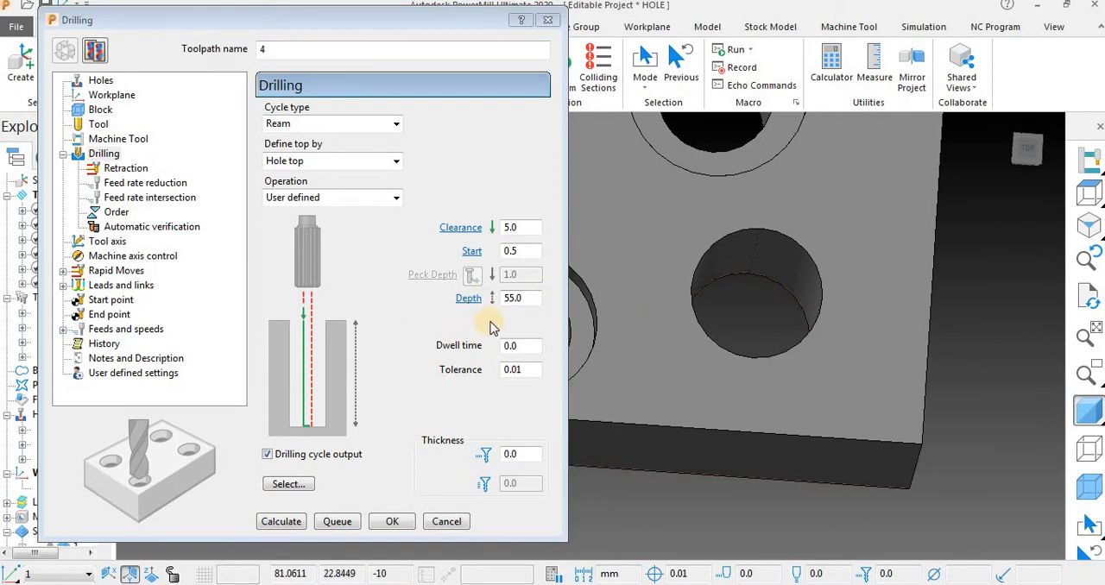
Set the ream depth to 51 mm and try to calculate the toolpath.
{"action": "double_click", "coordinate": [510, 298]}
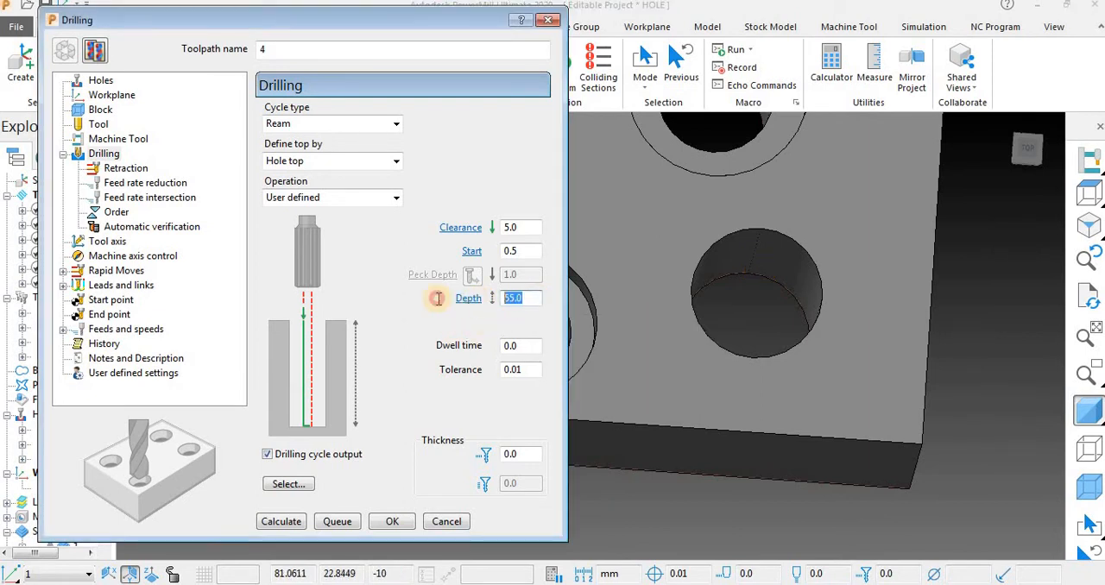
{"action": "type", "text": "51"}
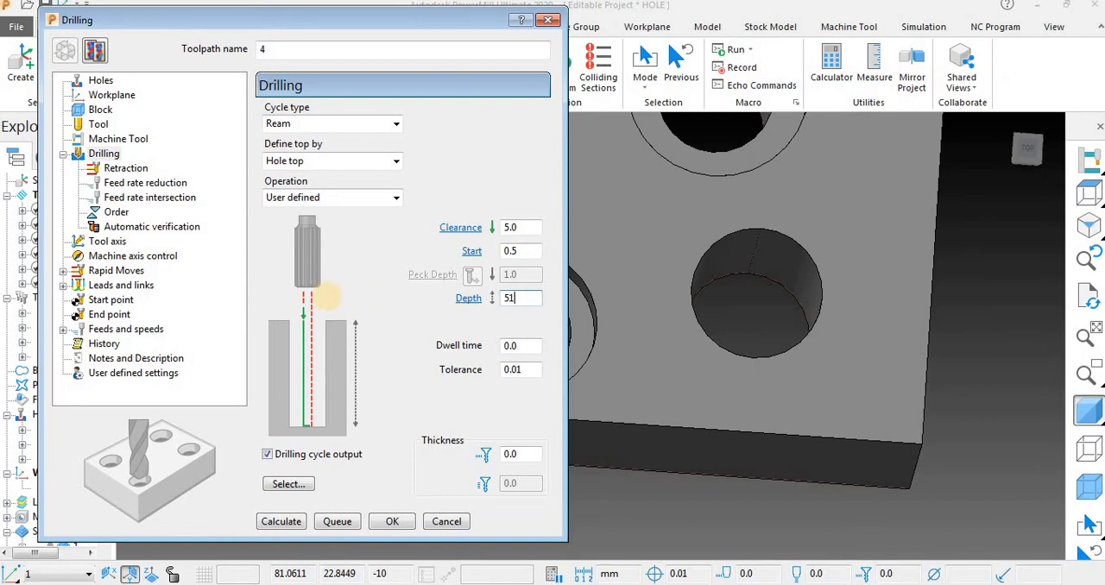
{"action": "key", "text": "Return"}
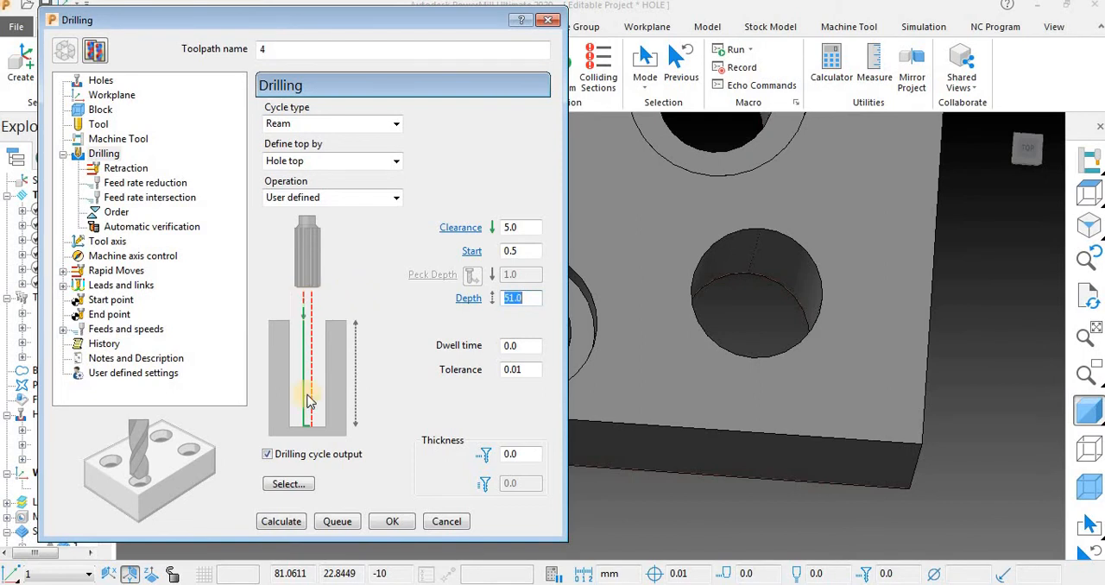
{"action": "left_click", "coordinate": [282, 522]}
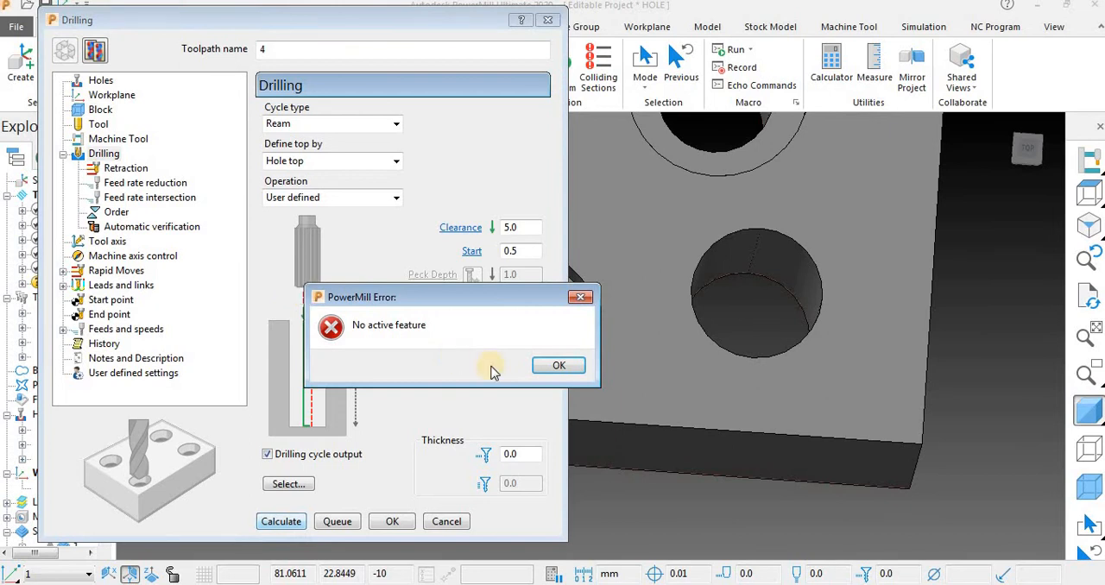
{"action": "left_click", "coordinate": [557, 366]}
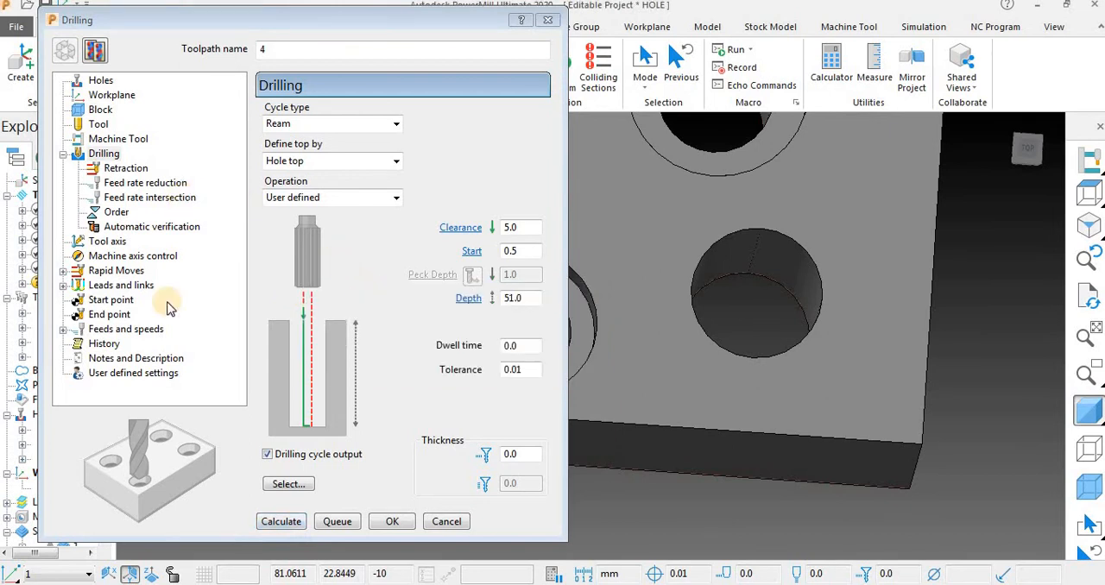
Activate the third hole feature set and try to calculate the ream toolpath on its holes.
{"action": "left_click", "coordinate": [281, 522]}
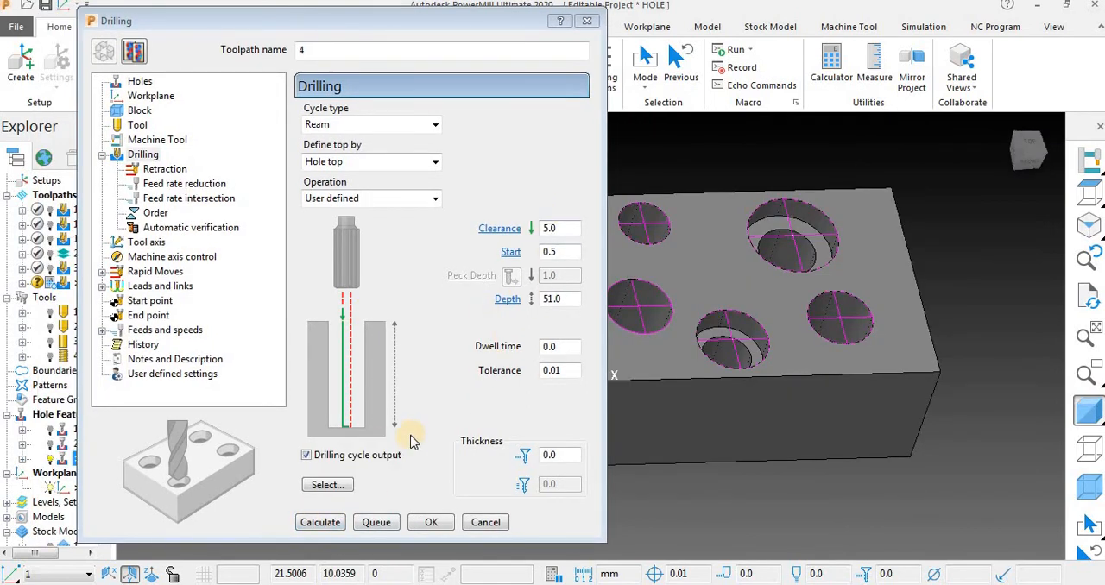
{"action": "left_click", "coordinate": [323, 523]}
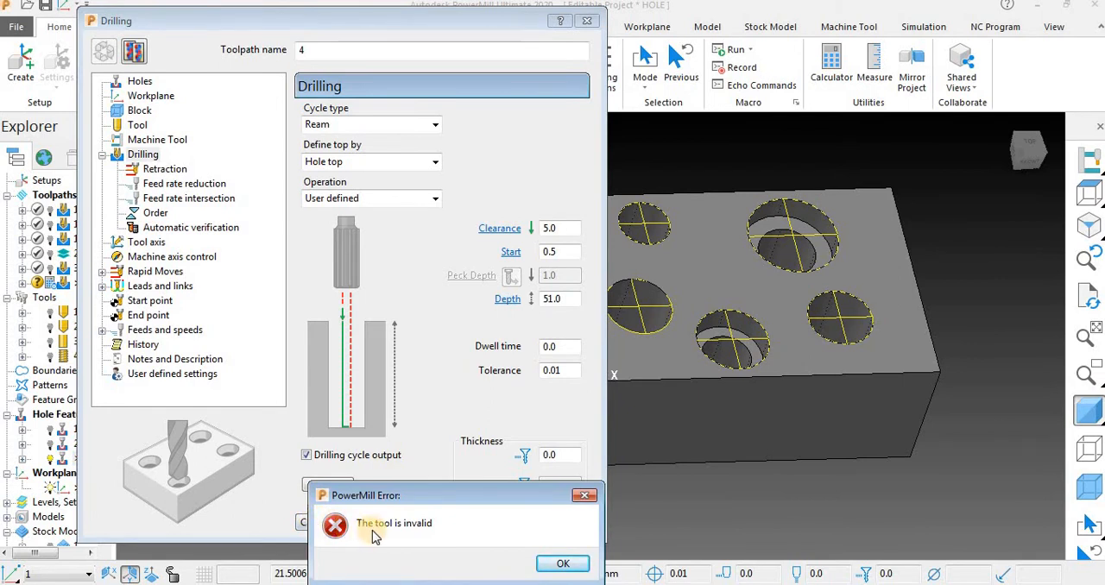
{"action": "left_click", "coordinate": [563, 564]}
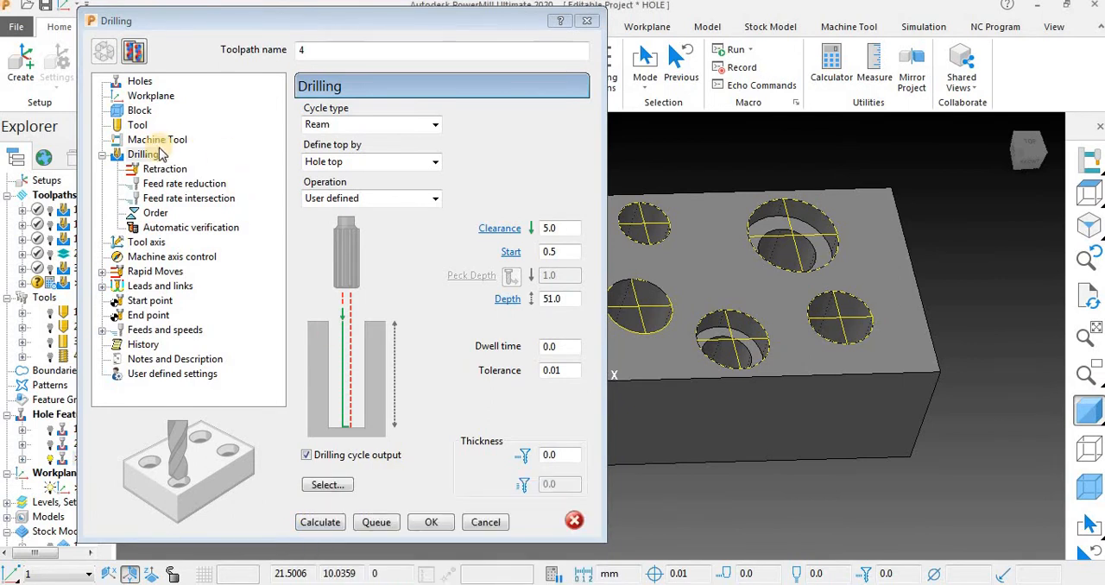
Create a new tapping tool, 10 mm in diameter and 60 mm long, for toolpath 4.
{"action": "left_click", "coordinate": [151, 141]}
{"action": "left_click", "coordinate": [140, 126]}
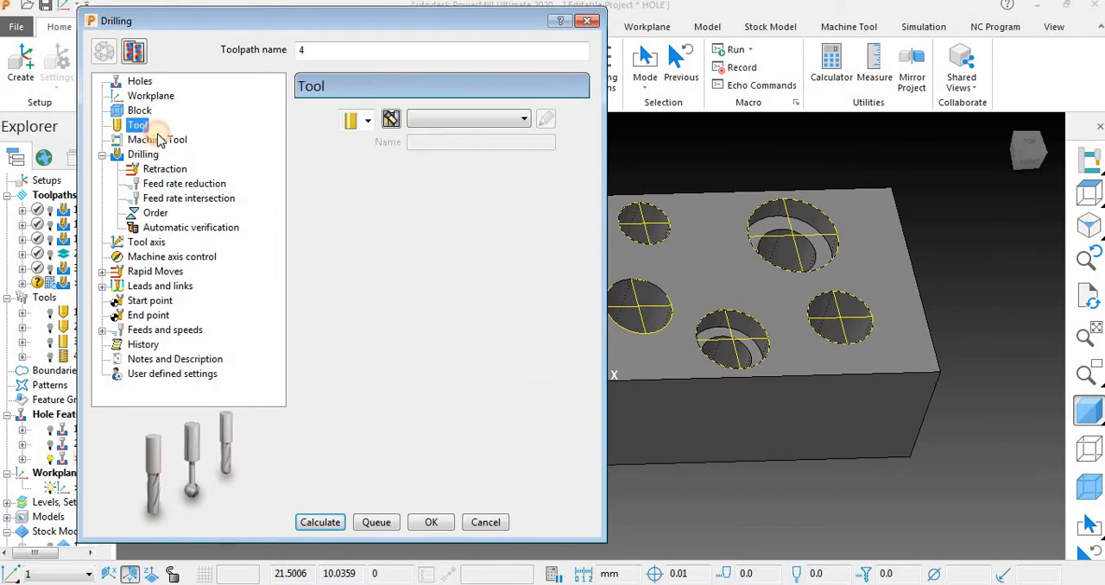
{"action": "left_click", "coordinate": [367, 120]}
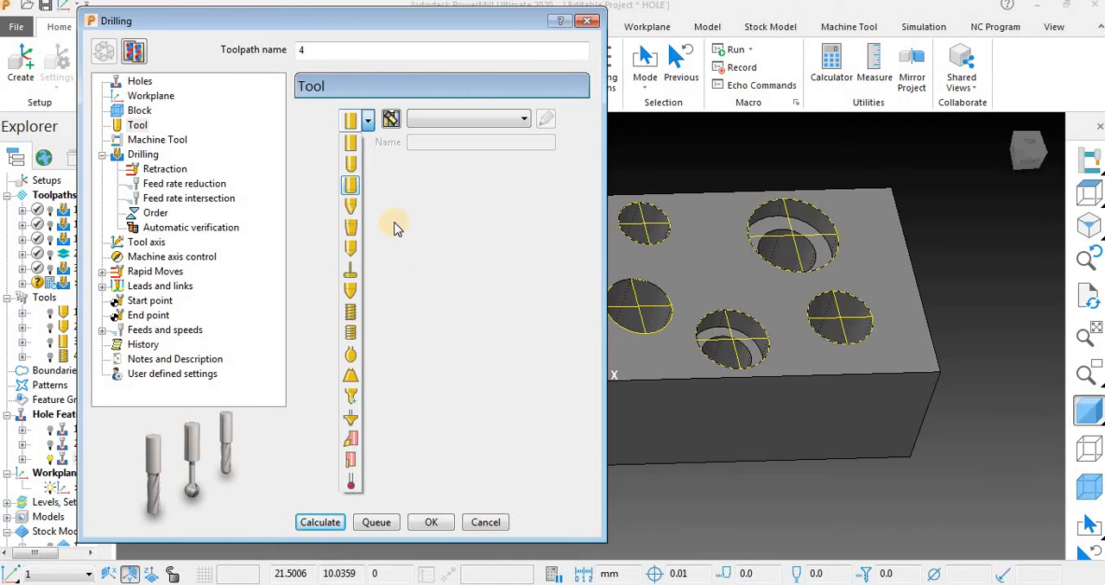
{"action": "left_click", "coordinate": [715, 133]}
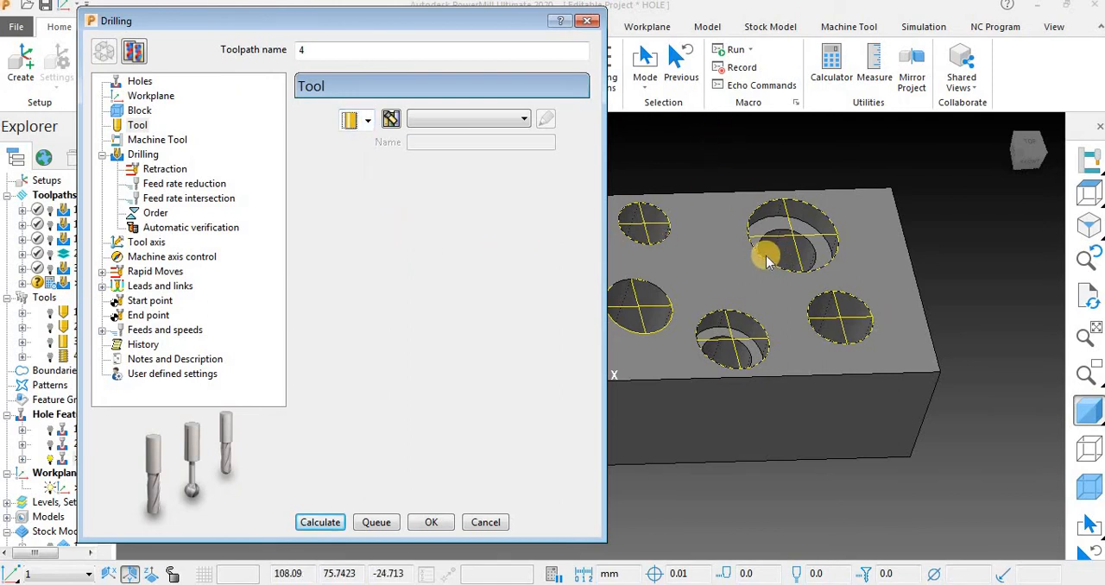
{"action": "middle_click_drag", "start_coordinate": [626, 231], "coordinate": [522, 185]}
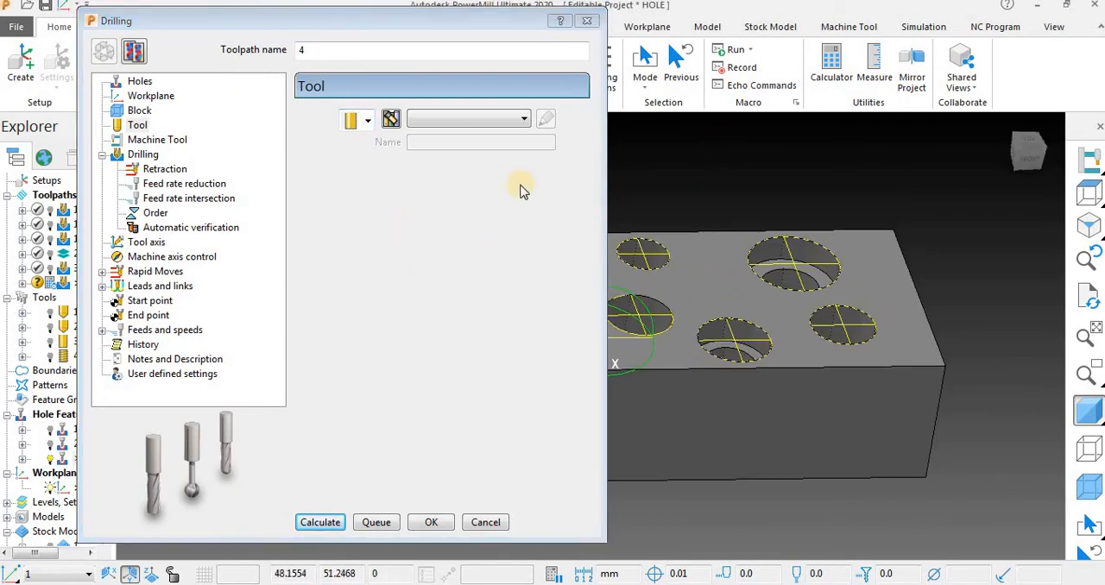
{"action": "left_click", "coordinate": [367, 121]}
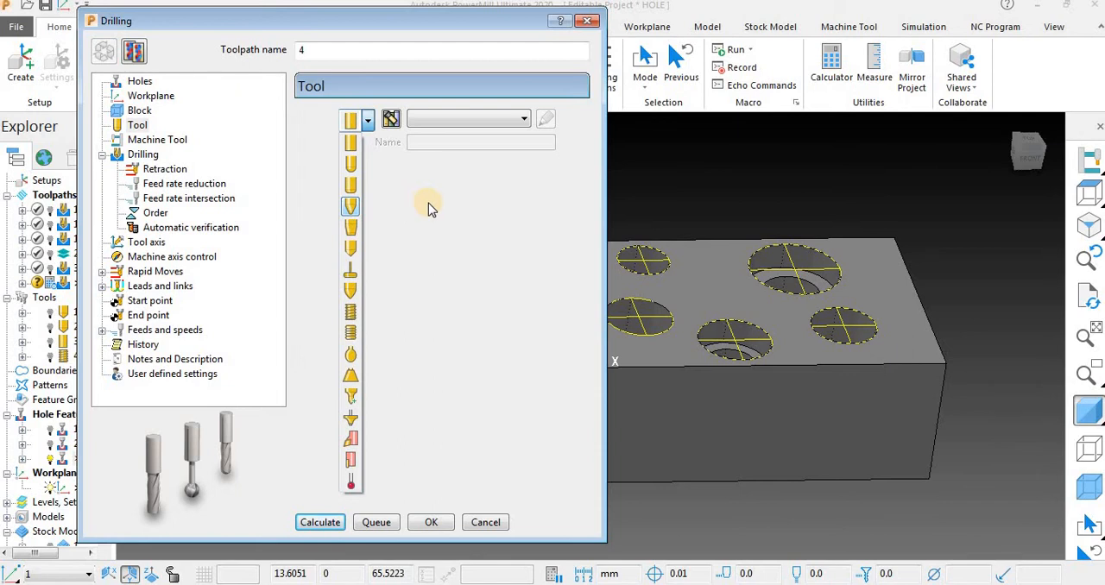
{"action": "left_click", "coordinate": [355, 316]}
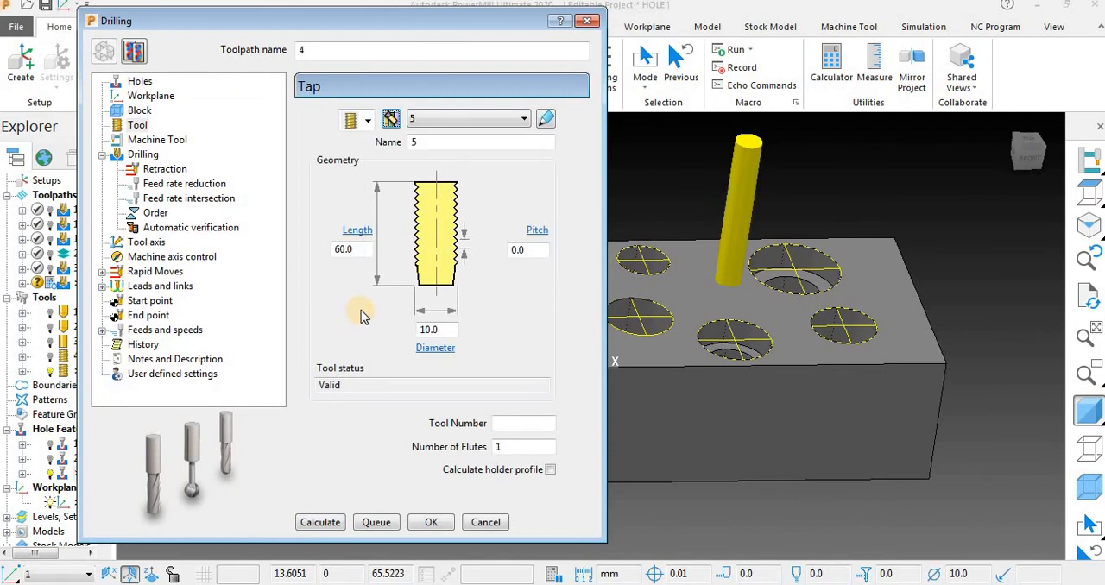
Assign a new 10 mm diameter drill tool to toolpath 4 and calculate the ream toolpath.
{"action": "left_click", "coordinate": [370, 120]}
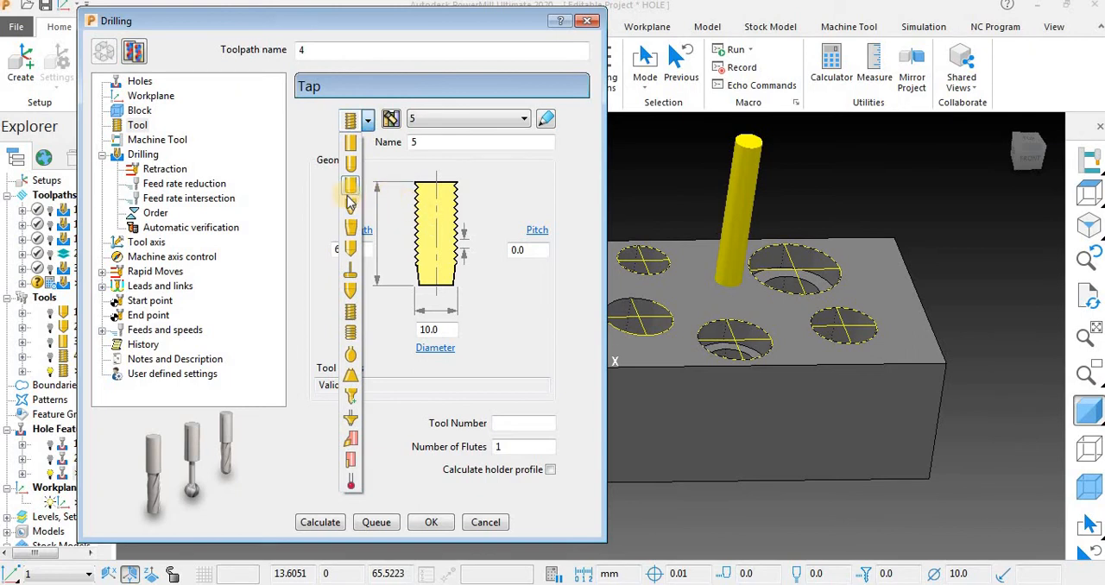
{"action": "left_click", "coordinate": [351, 250]}
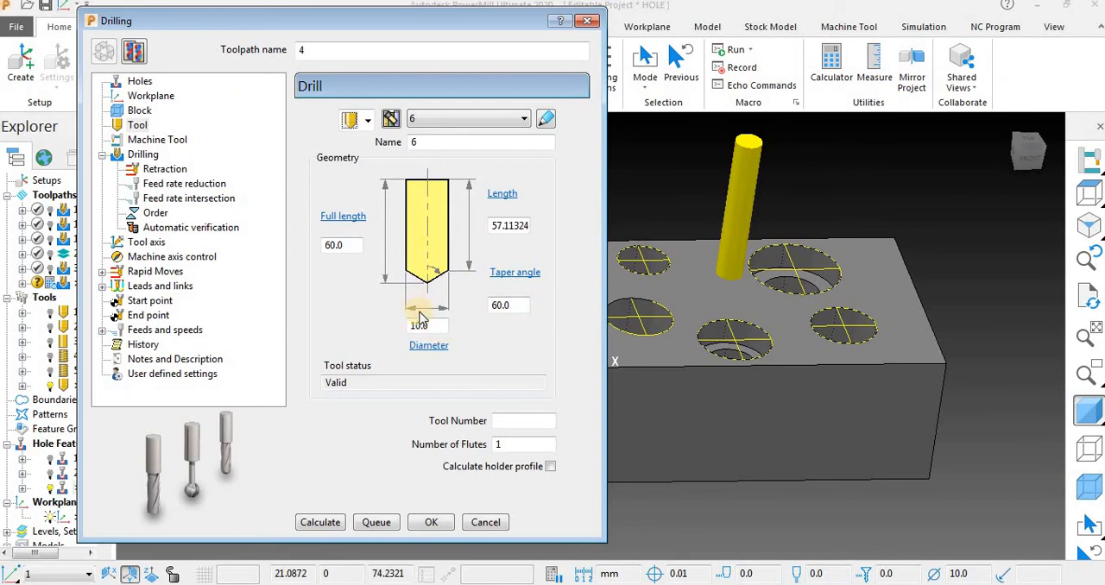
{"action": "left_click", "coordinate": [143, 156]}
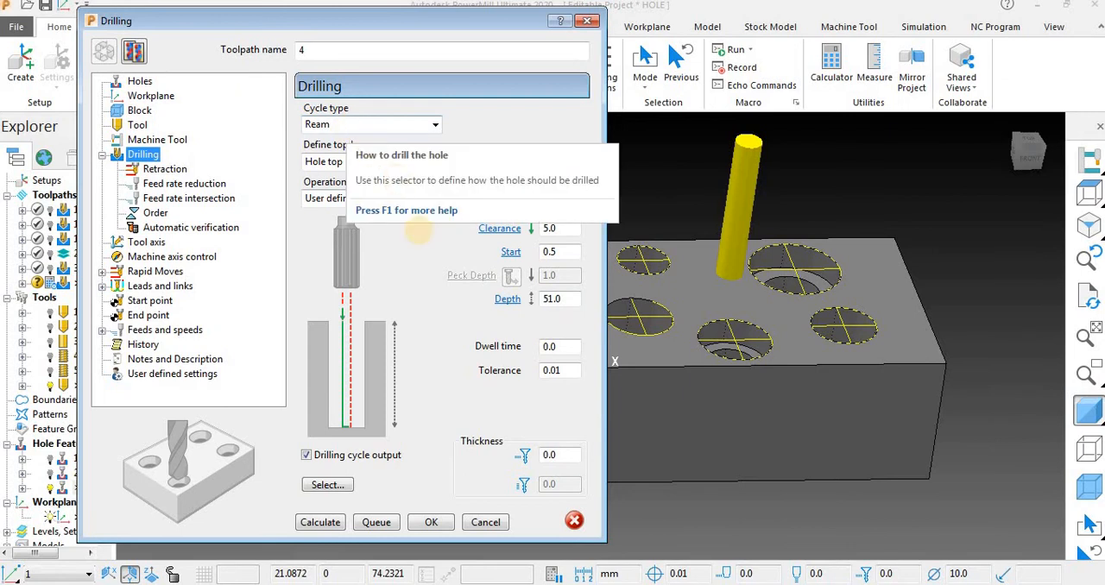
{"action": "left_click", "coordinate": [319, 523]}
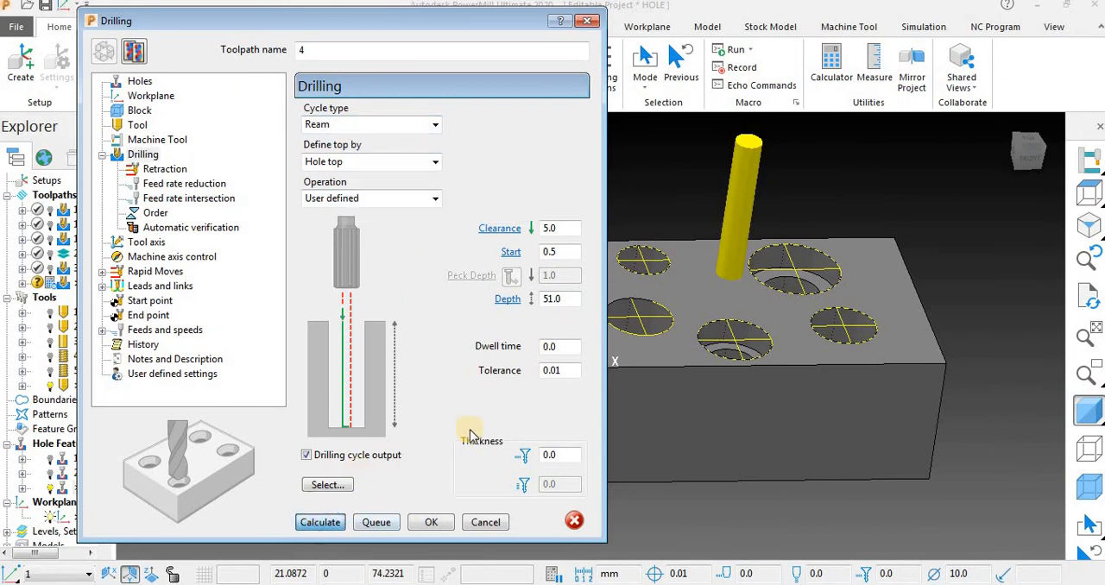
Hide the block's shading and simulate ream toolpath 4 from its start with drill tool 6 at 30 x feed rate.
{"action": "left_click", "coordinate": [485, 523]}
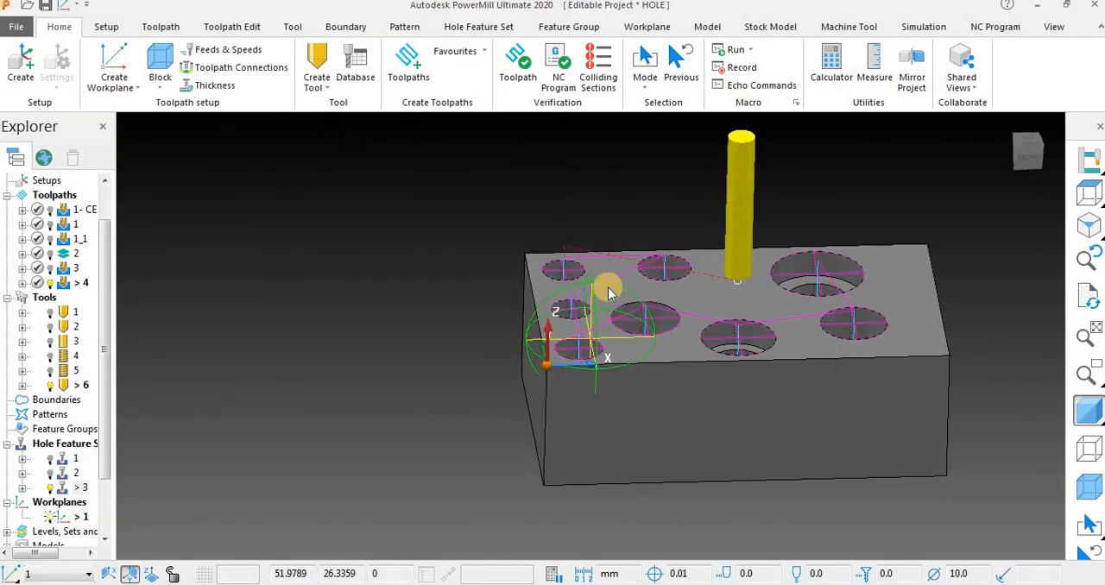
{"action": "mouse_move", "coordinate": [609, 294]}
{"action": "middle_mouse_down"}
{"action": "mouse_move", "coordinate": [760, 402]}
{"action": "mouse_move", "coordinate": [700, 382]}
{"action": "mouse_move", "coordinate": [720, 367]}
{"action": "mouse_move", "coordinate": [781, 436]}
{"action": "mouse_move", "coordinate": [811, 432]}
{"action": "middle_mouse_up"}
{"action": "left_click", "coordinate": [1088, 411]}
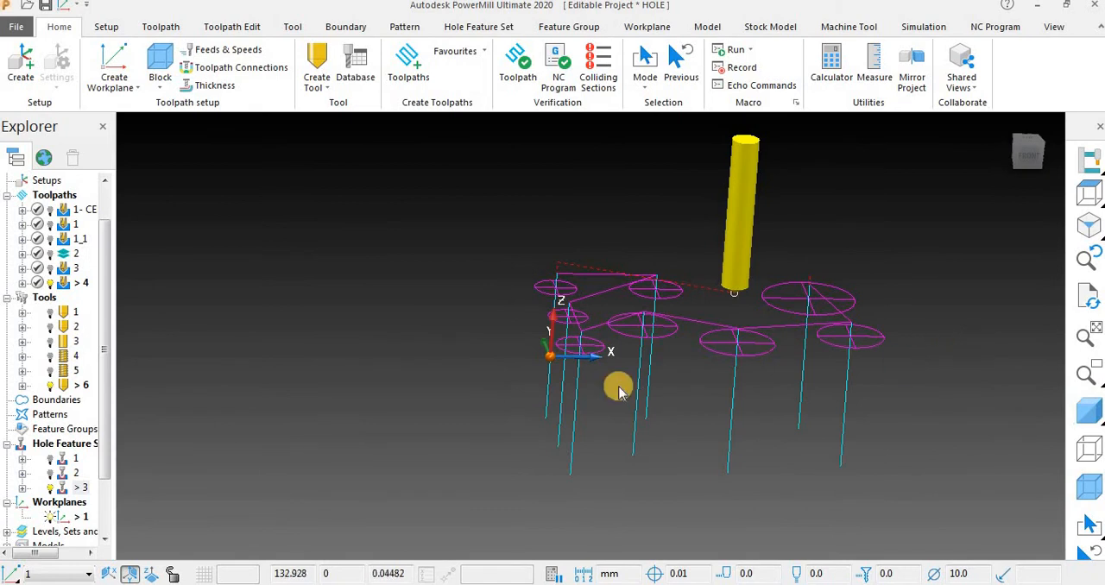
{"action": "right_click", "coordinate": [69, 287]}
{"action": "left_click", "coordinate": [147, 26]}
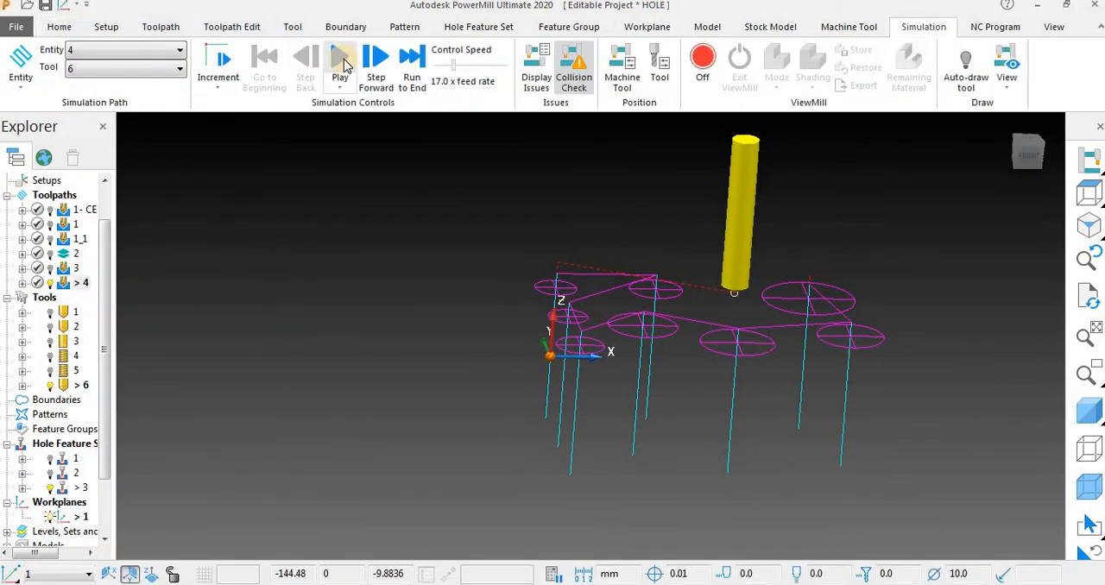
{"action": "left_click", "coordinate": [342, 62]}
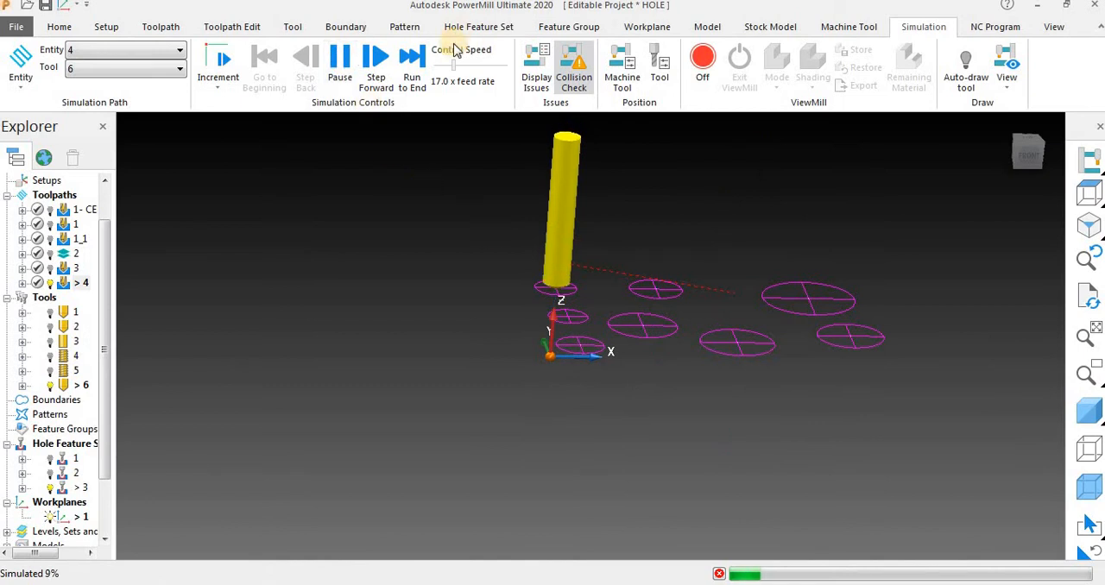
{"action": "left_click_drag", "start_coordinate": [454, 64], "coordinate": [463, 65]}
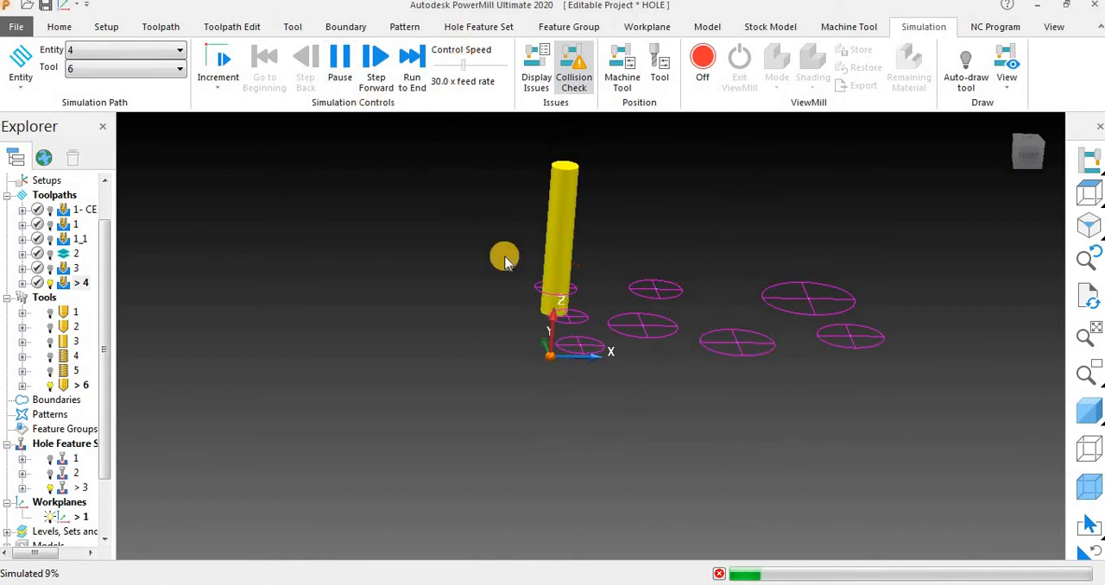
Examine the drill's simulated moves through the holes, pause the simulation and show the block shaded again.
{"action": "scroll", "coordinate": [557, 307], "scroll_direction": "up", "scroll_amount": 2}
{"action": "scroll", "coordinate": [604, 259], "scroll_direction": "up", "scroll_amount": 2}
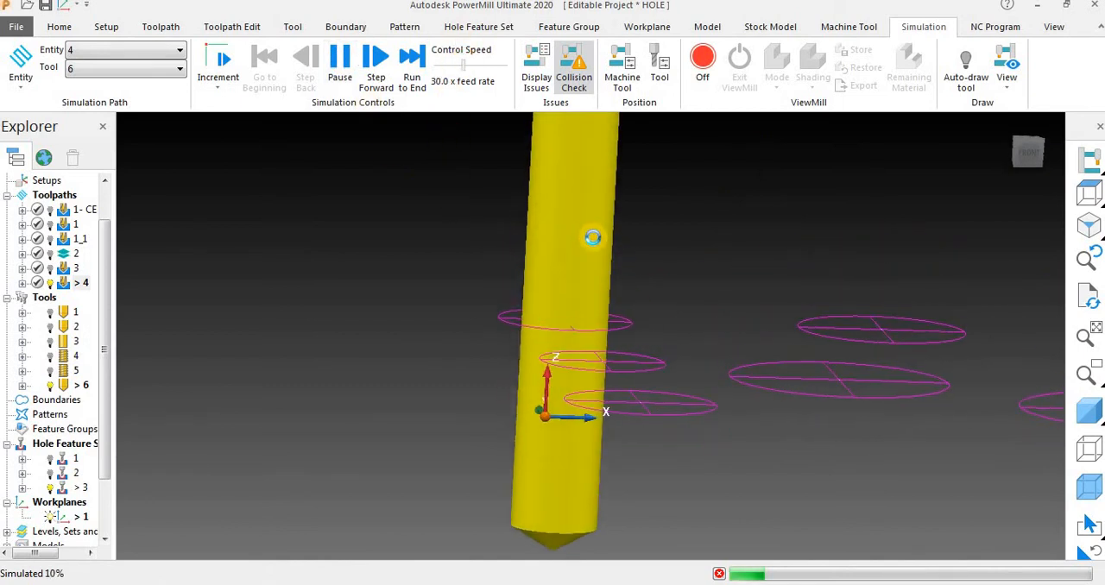
{"action": "scroll", "coordinate": [592, 238], "scroll_direction": "down", "scroll_amount": 3}
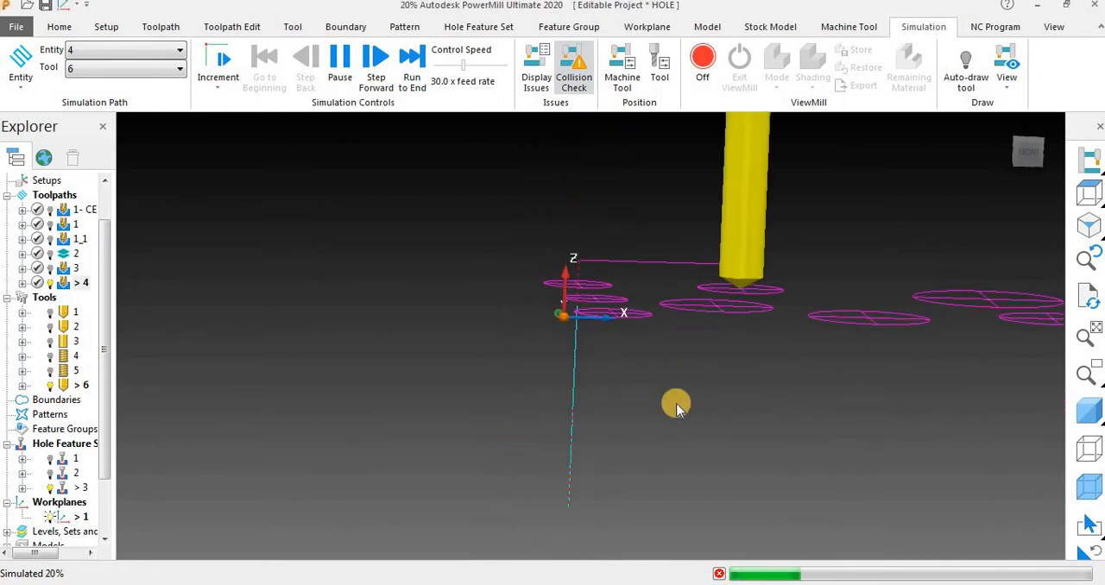
{"action": "scroll", "coordinate": [515, 450], "scroll_direction": "down", "scroll_amount": 3}
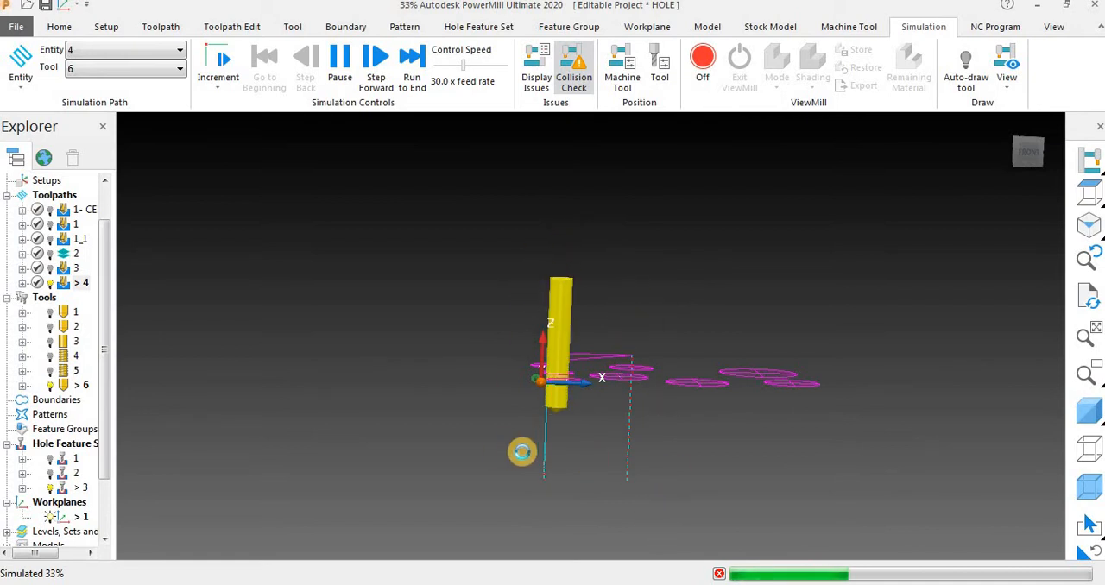
{"action": "middle_click_drag", "start_coordinate": [520, 452], "coordinate": [576, 436]}
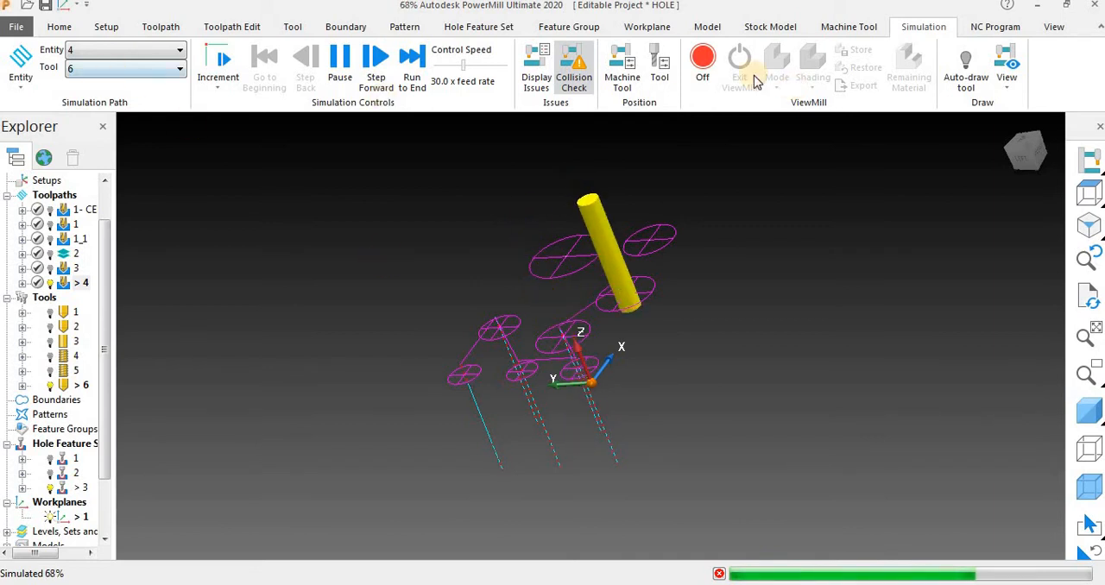
{"action": "left_click", "coordinate": [340, 60]}
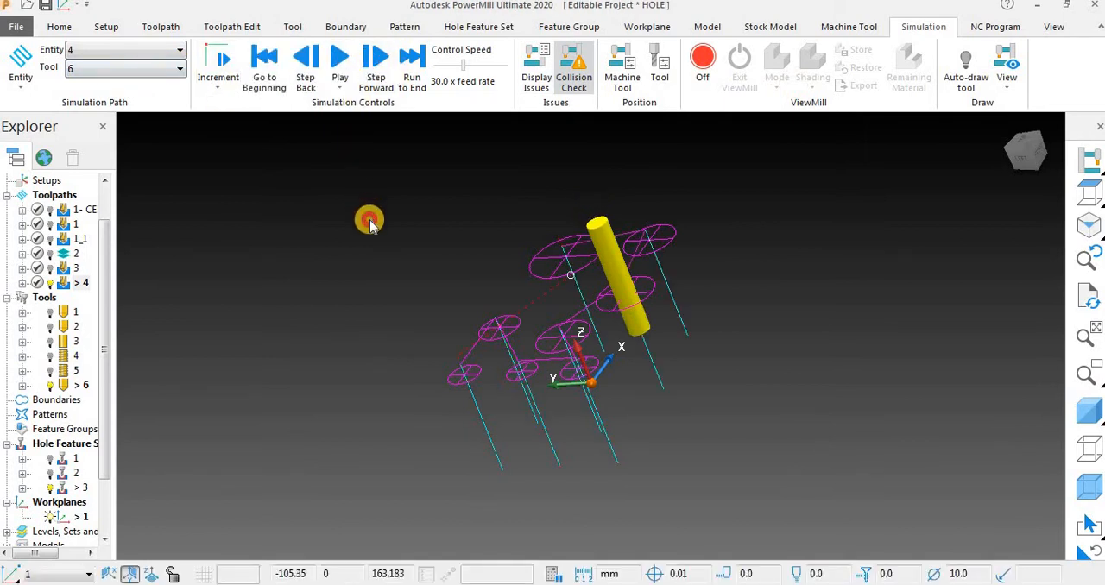
{"action": "mouse_move", "coordinate": [369, 221]}
{"action": "middle_mouse_down"}
{"action": "mouse_move", "coordinate": [264, 175]}
{"action": "mouse_move", "coordinate": [584, 353]}
{"action": "mouse_move", "coordinate": [921, 362]}
{"action": "mouse_move", "coordinate": [952, 343]}
{"action": "mouse_move", "coordinate": [861, 326]}
{"action": "middle_mouse_up"}
{"action": "left_click", "coordinate": [1087, 415]}
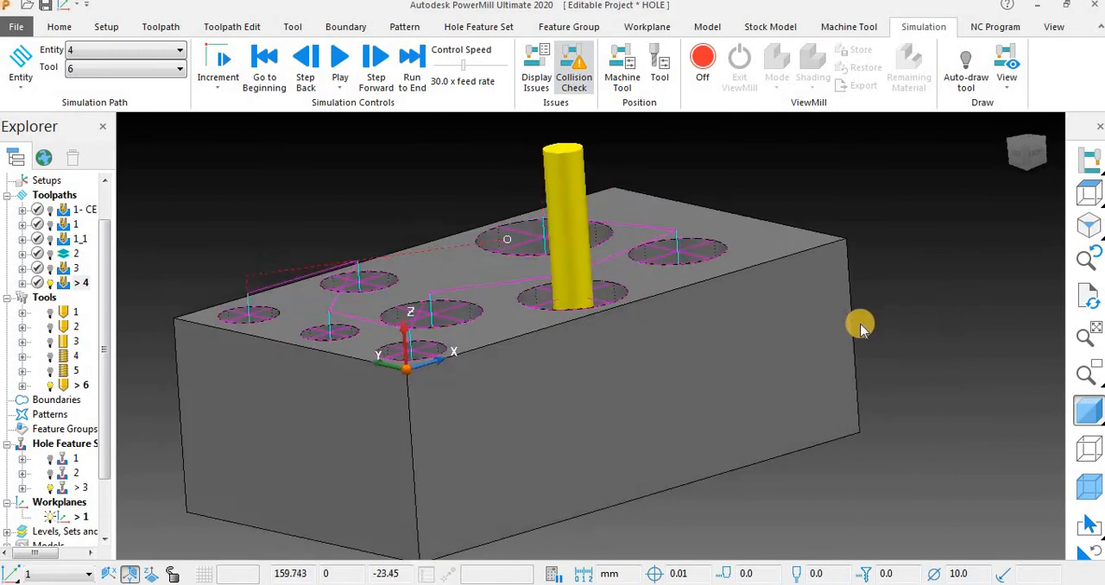
{"action": "scroll", "coordinate": [861, 327], "scroll_direction": "down", "scroll_amount": 5}
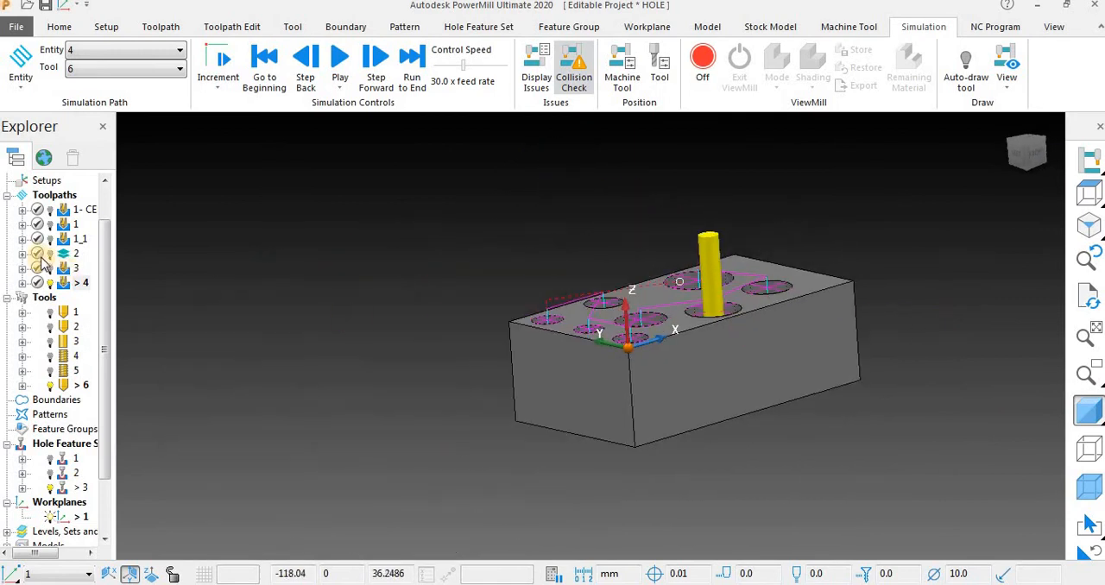
Reopen the settings of toolpath 4 and replace its drill with a new tap, 10 mm in diameter and 60 mm long.
{"action": "double_click", "coordinate": [65, 386]}
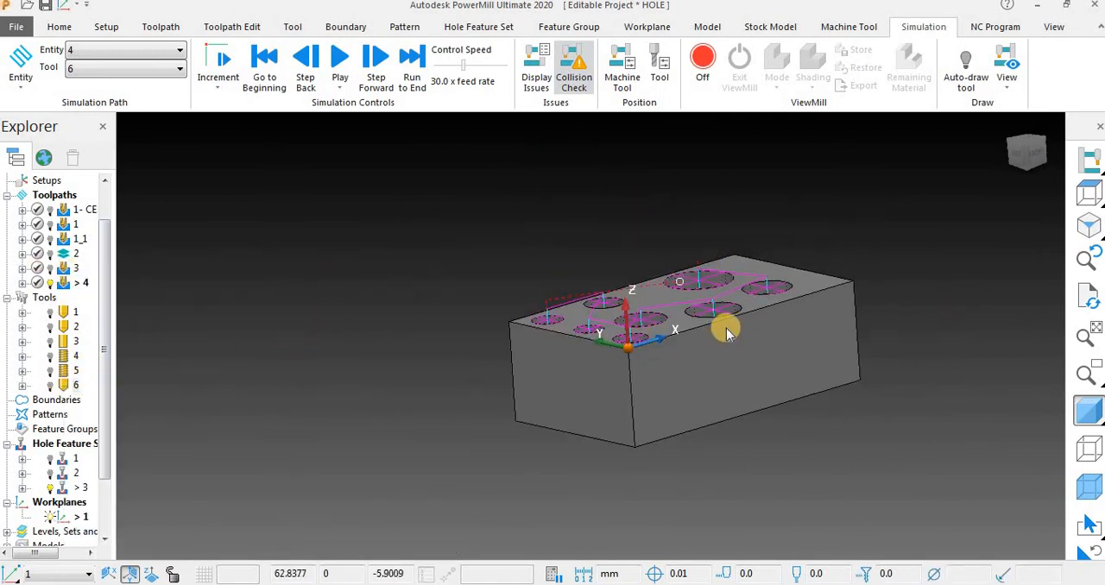
{"action": "scroll", "coordinate": [728, 335], "scroll_direction": "up", "scroll_amount": 3}
{"action": "double_click", "coordinate": [63, 286]}
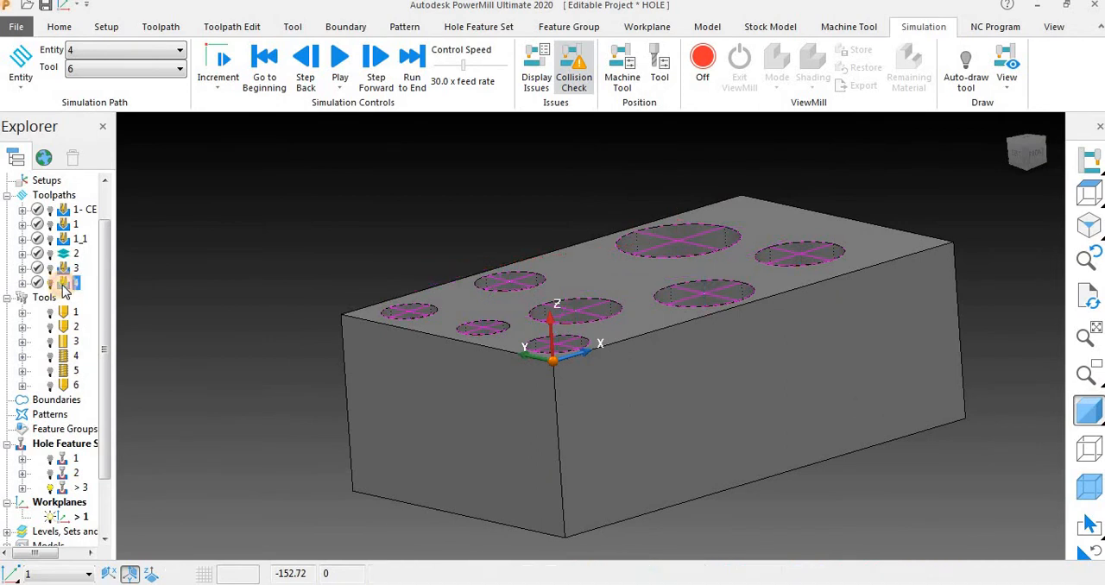
{"action": "right_click", "coordinate": [63, 286]}
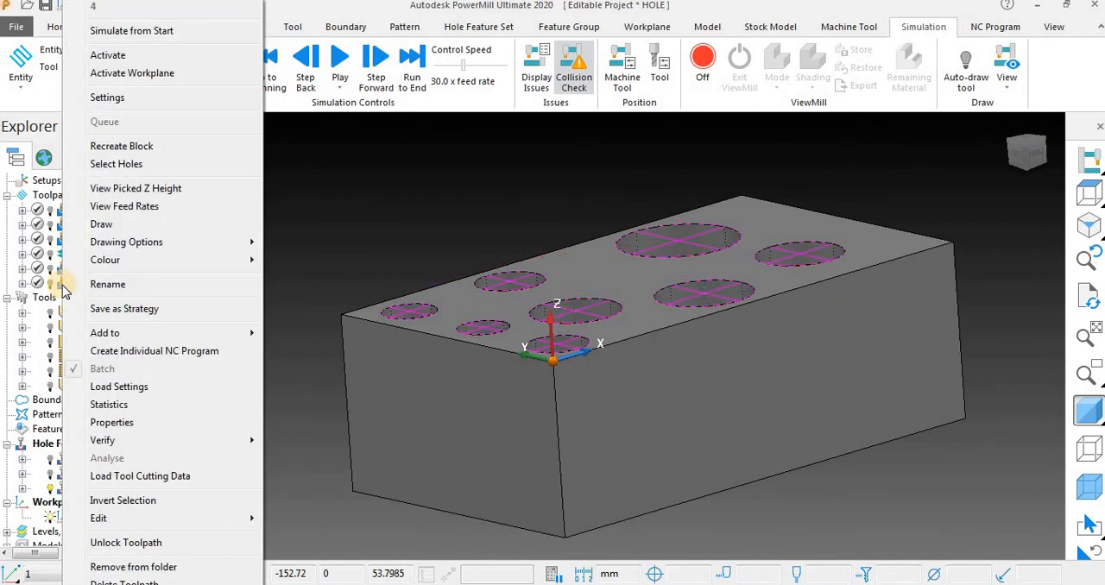
{"action": "left_click", "coordinate": [131, 74]}
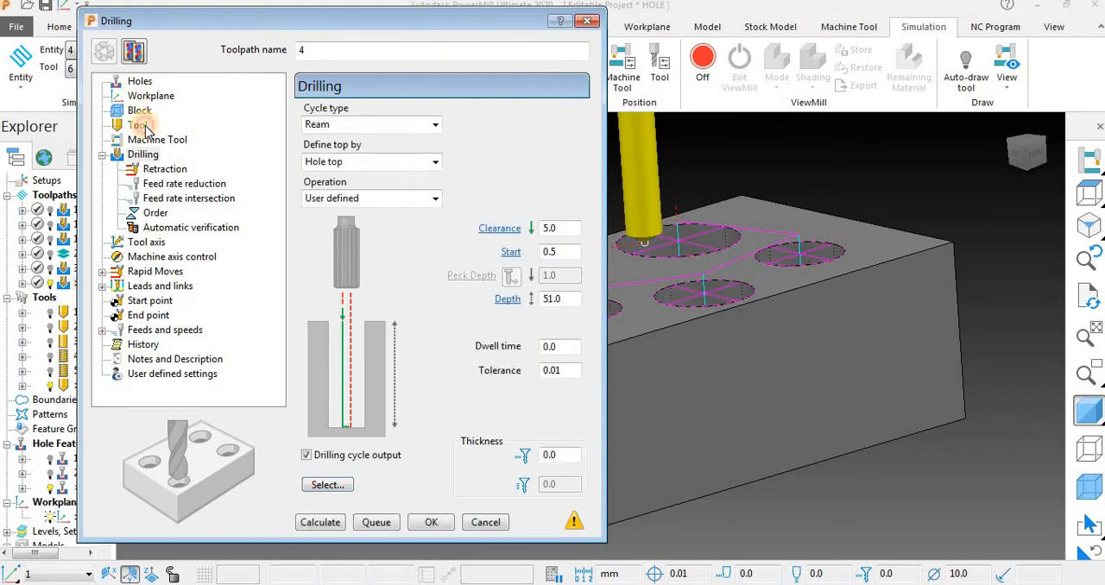
{"action": "left_click", "coordinate": [140, 125]}
{"action": "left_click", "coordinate": [368, 120]}
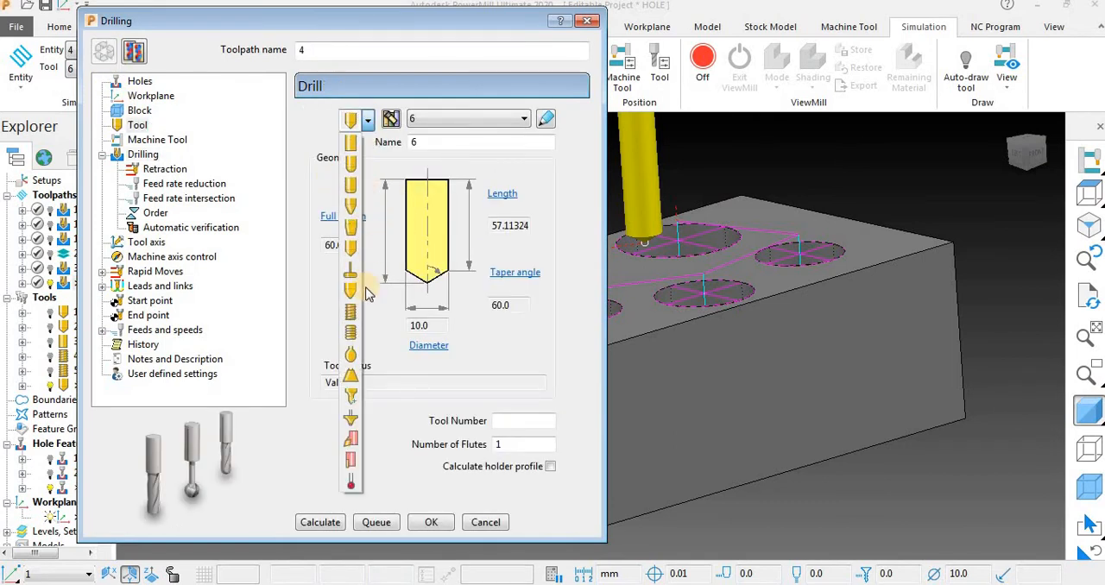
{"action": "left_click", "coordinate": [351, 313]}
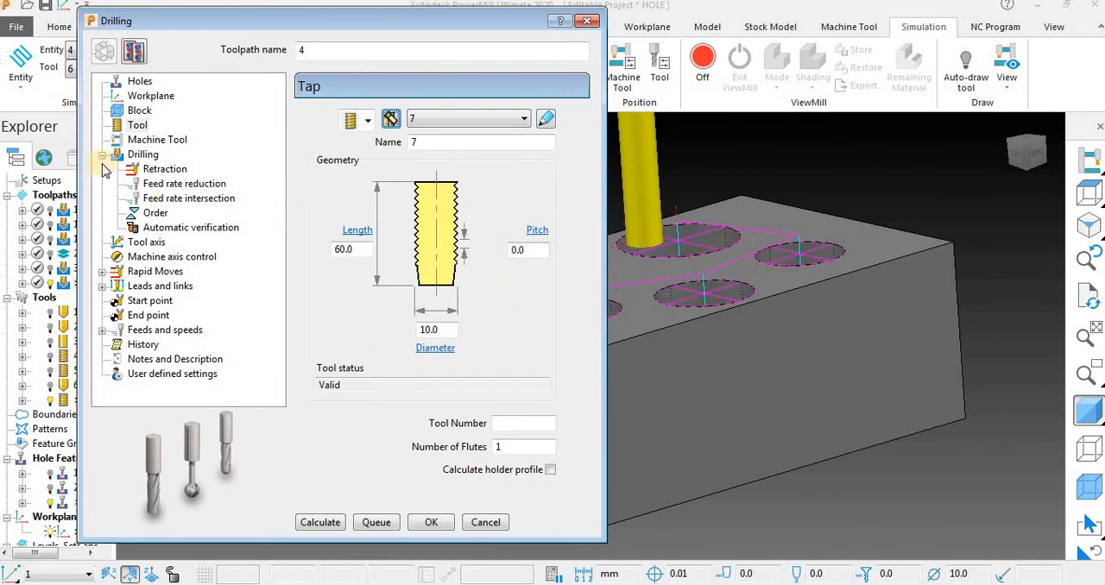
Calculate ream toolpath 4 with the new tap at 51 mm depth and close its settings.
{"action": "left_click", "coordinate": [143, 154]}
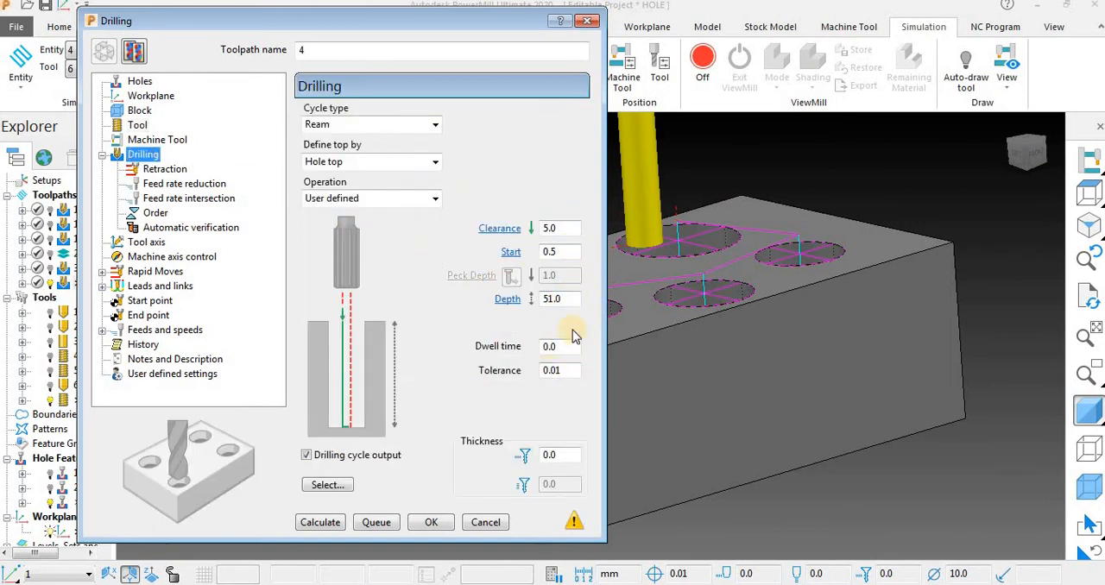
{"action": "left_click", "coordinate": [320, 518]}
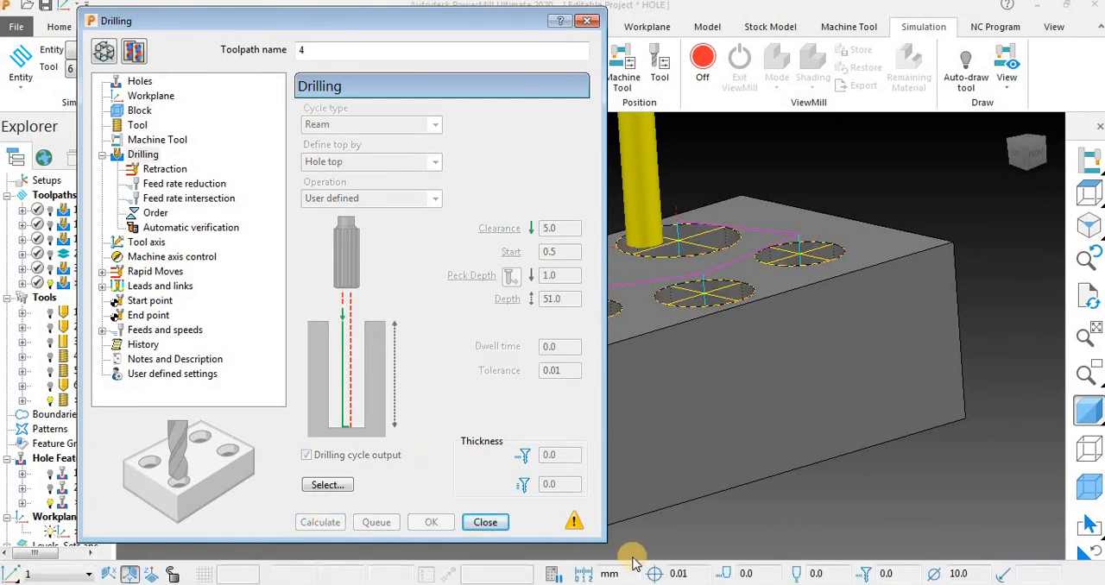
{"action": "left_click", "coordinate": [485, 523]}
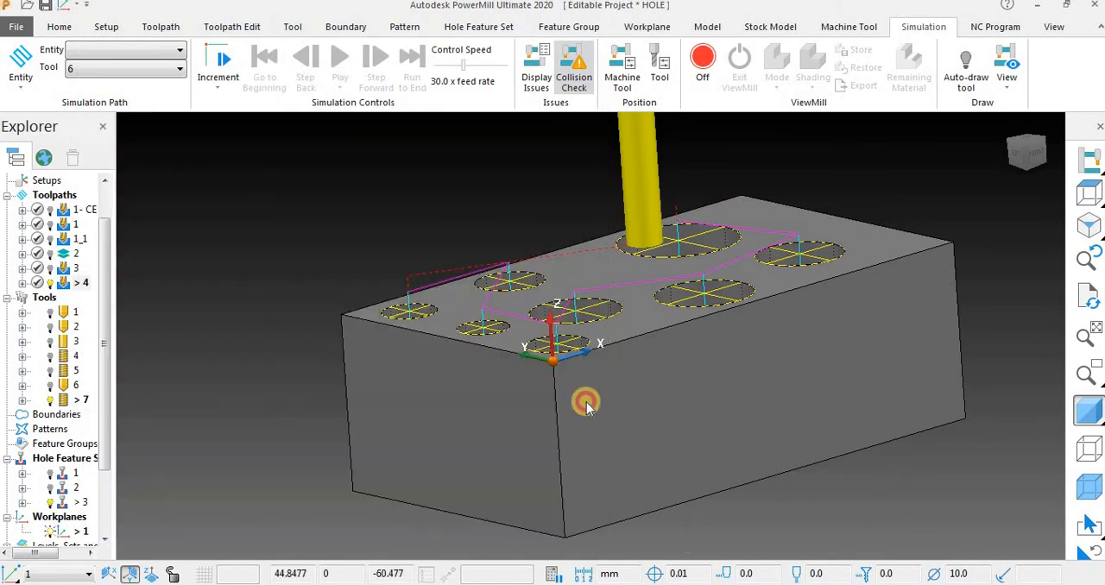
Hide the block's shading, simulate toolpath 4 from its start with tap tool 7 and stop the simulation partway.
{"action": "left_click", "coordinate": [1088, 406]}
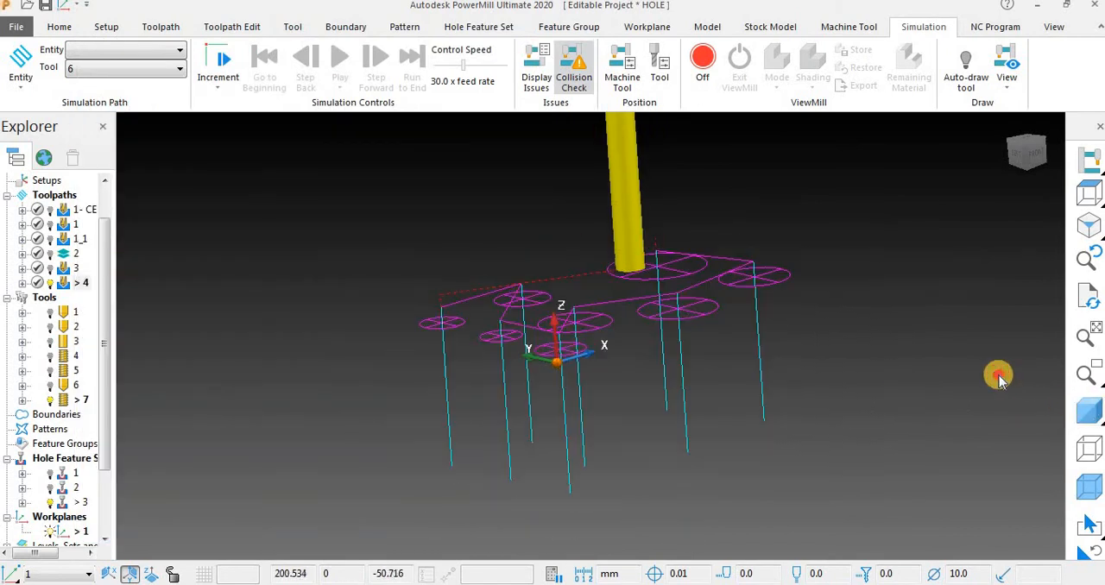
{"action": "middle_click_drag", "start_coordinate": [768, 348], "coordinate": [701, 430]}
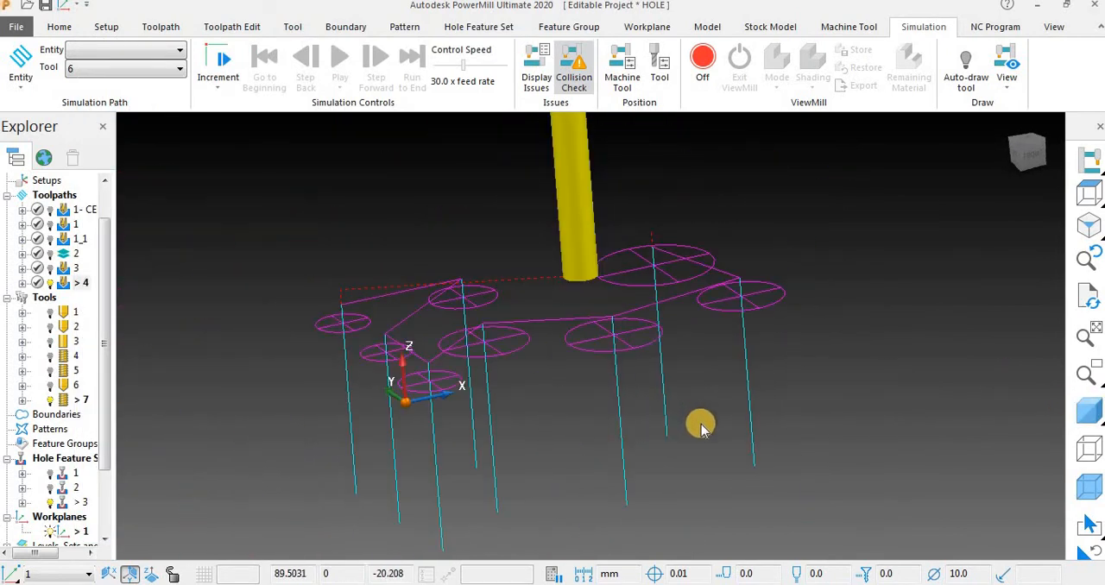
{"action": "right_click", "coordinate": [78, 285]}
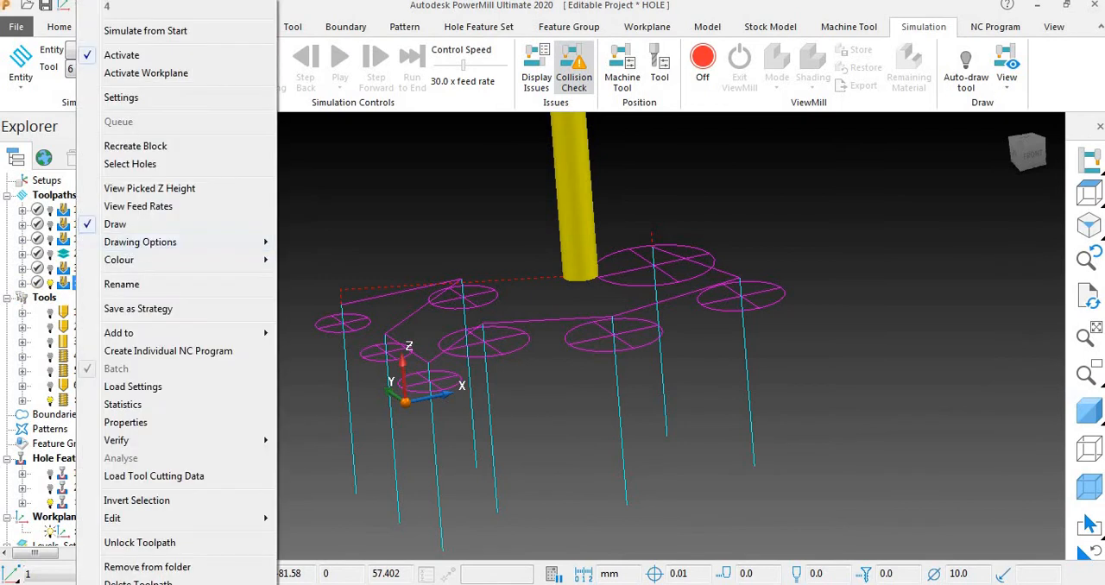
{"action": "left_click", "coordinate": [170, 30]}
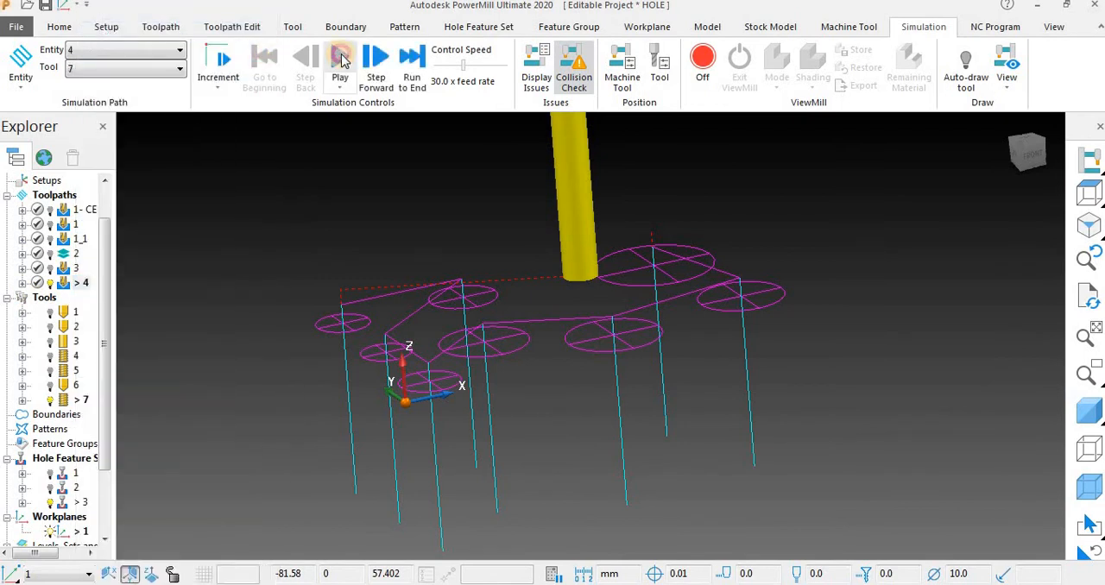
{"action": "left_click", "coordinate": [339, 59]}
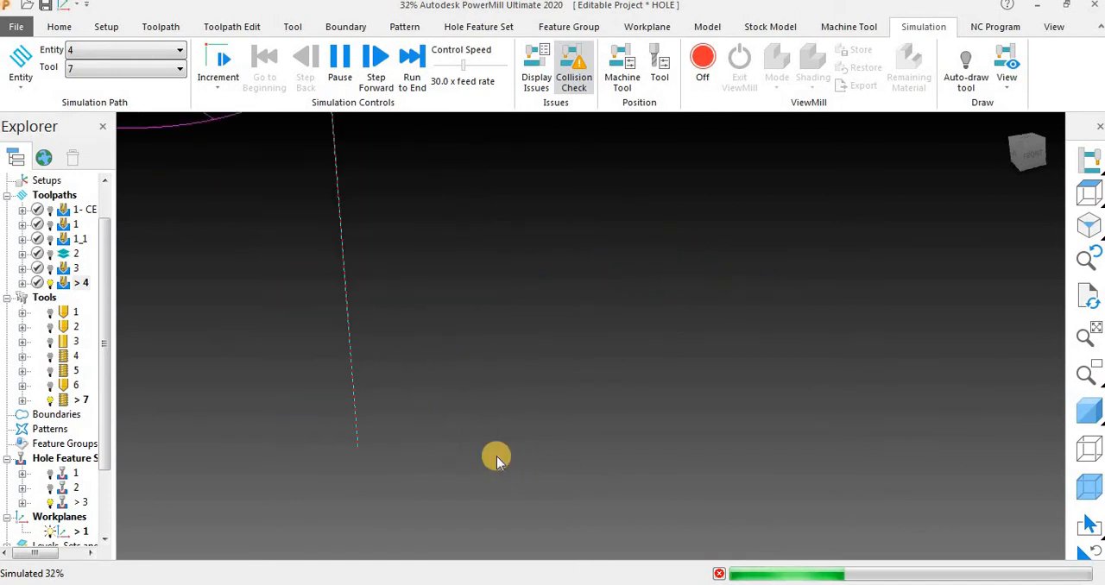
{"action": "scroll", "coordinate": [483, 448], "scroll_direction": "down", "scroll_amount": 5}
{"action": "middle_click_drag", "start_coordinate": [394, 480], "coordinate": [353, 343]}
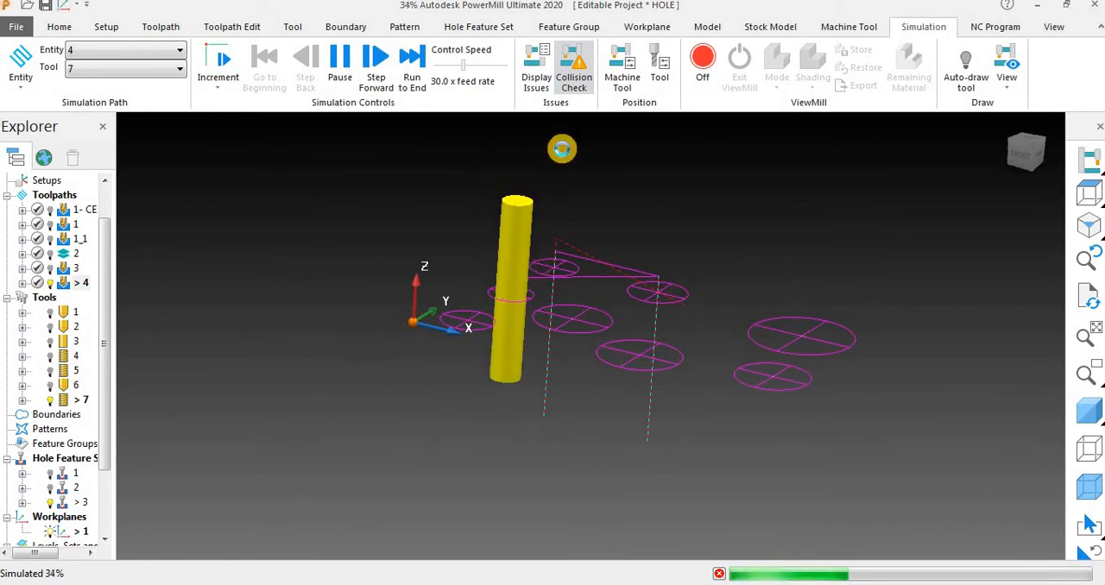
{"action": "scroll", "coordinate": [713, 313], "scroll_direction": "down", "scroll_amount": 3}
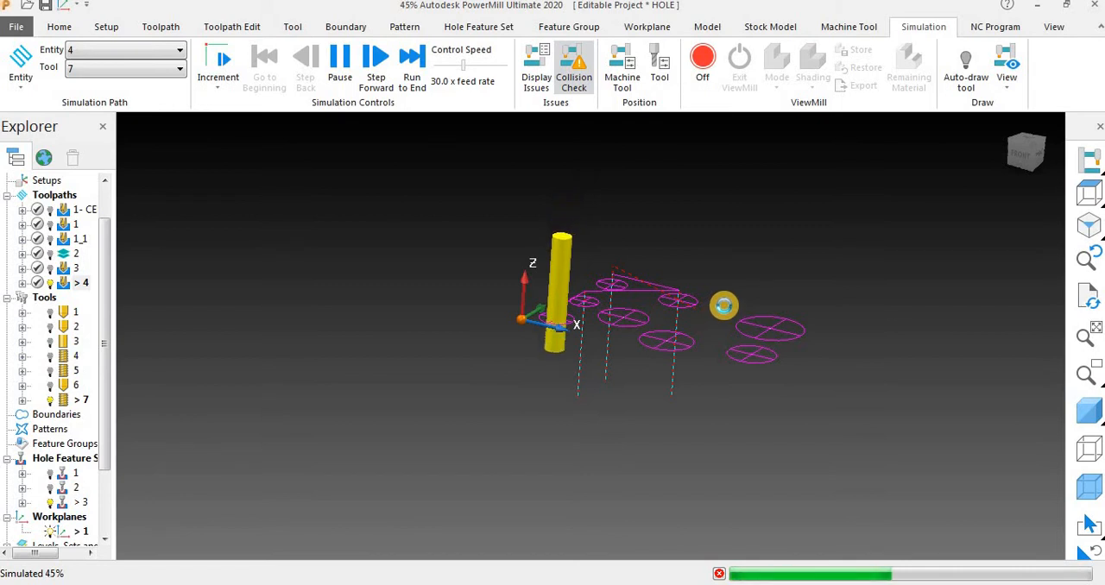
{"action": "key", "text": "Escape"}
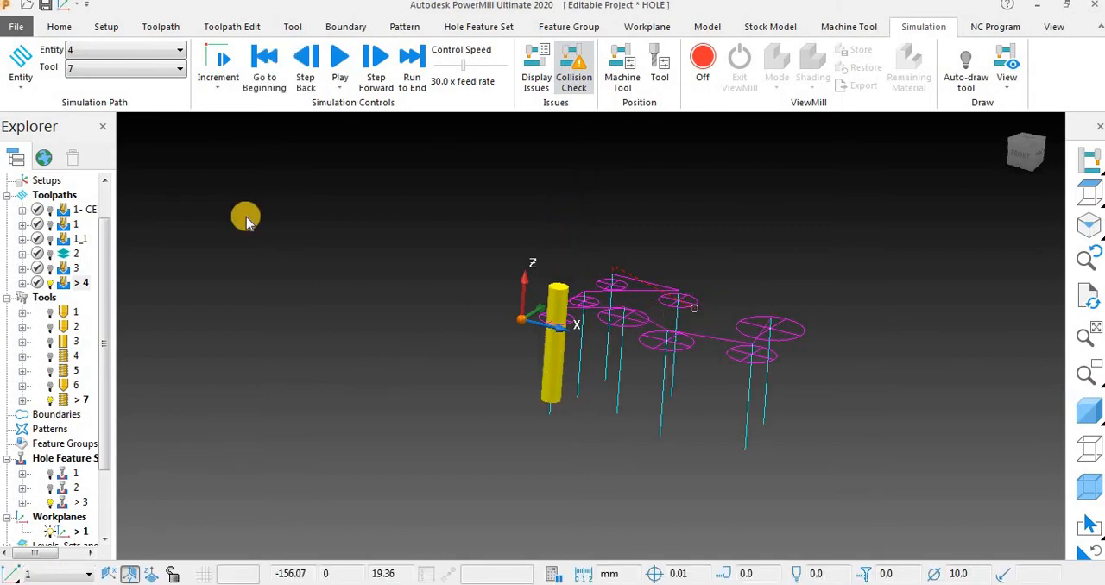
{"action": "scroll", "coordinate": [490, 278], "scroll_direction": "down", "scroll_amount": 2}
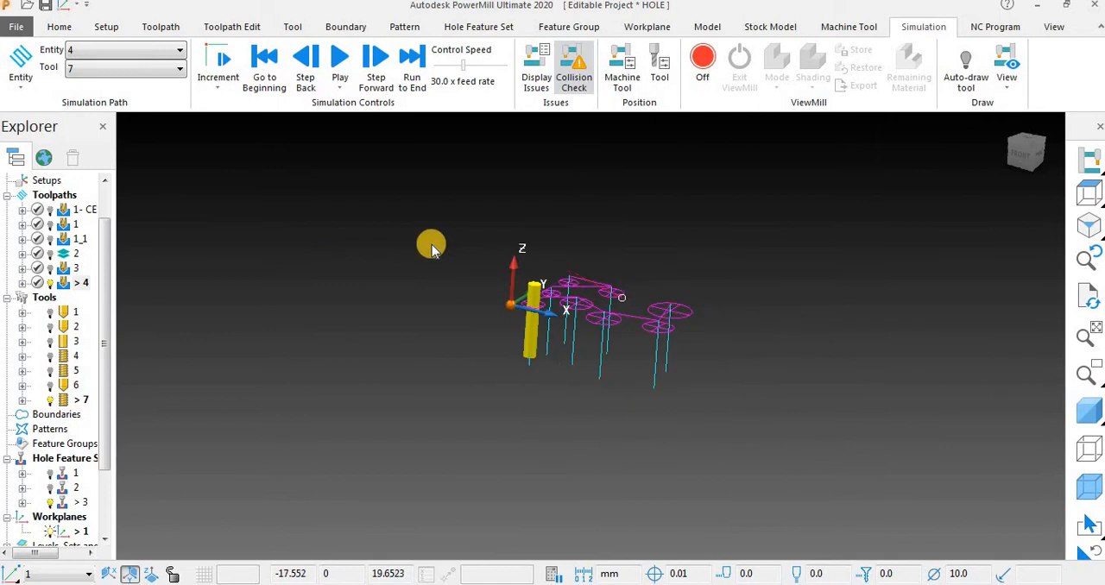
Change the cycle type of toolpath 4 to Counter bore, keeping the 51 mm depth, and calculate the toolpath.
{"action": "right_click", "coordinate": [76, 285]}
{"action": "left_click", "coordinate": [123, 101]}
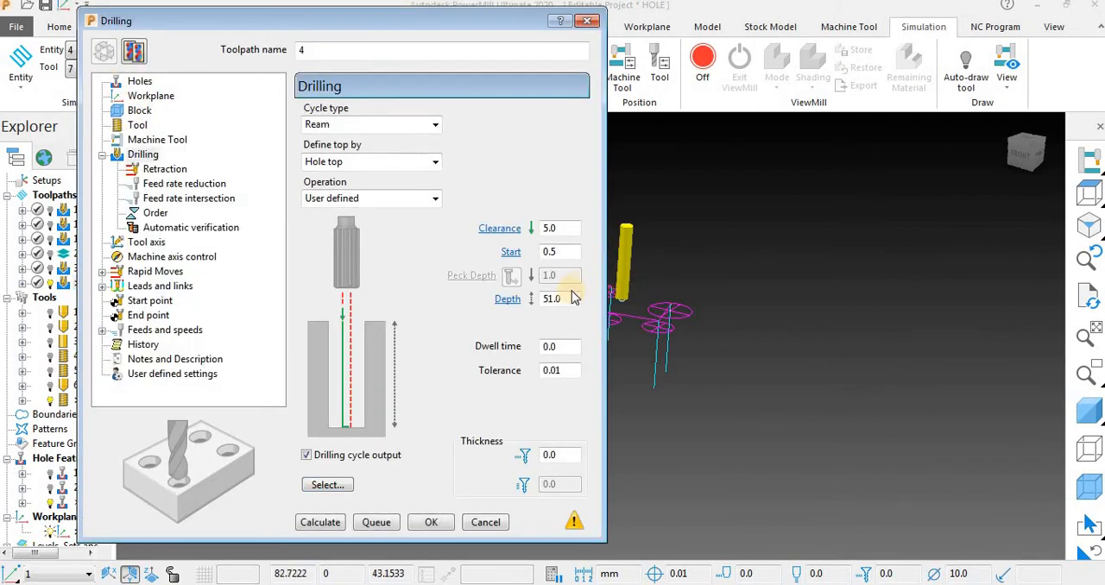
{"action": "left_click", "coordinate": [340, 127]}
{"action": "left_click", "coordinate": [378, 224]}
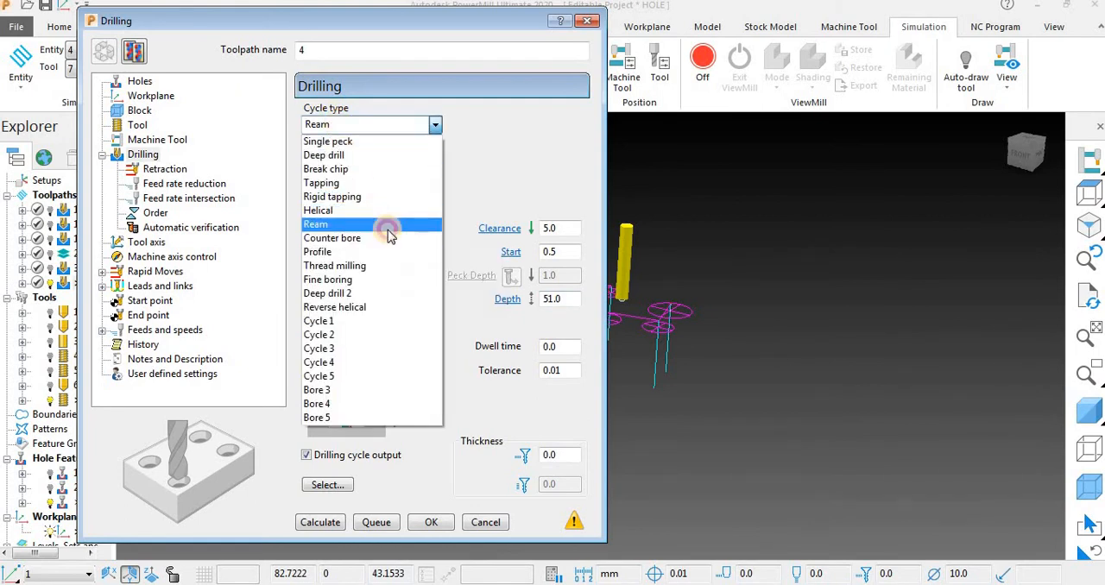
{"action": "left_click", "coordinate": [386, 224]}
{"action": "left_click", "coordinate": [362, 124]}
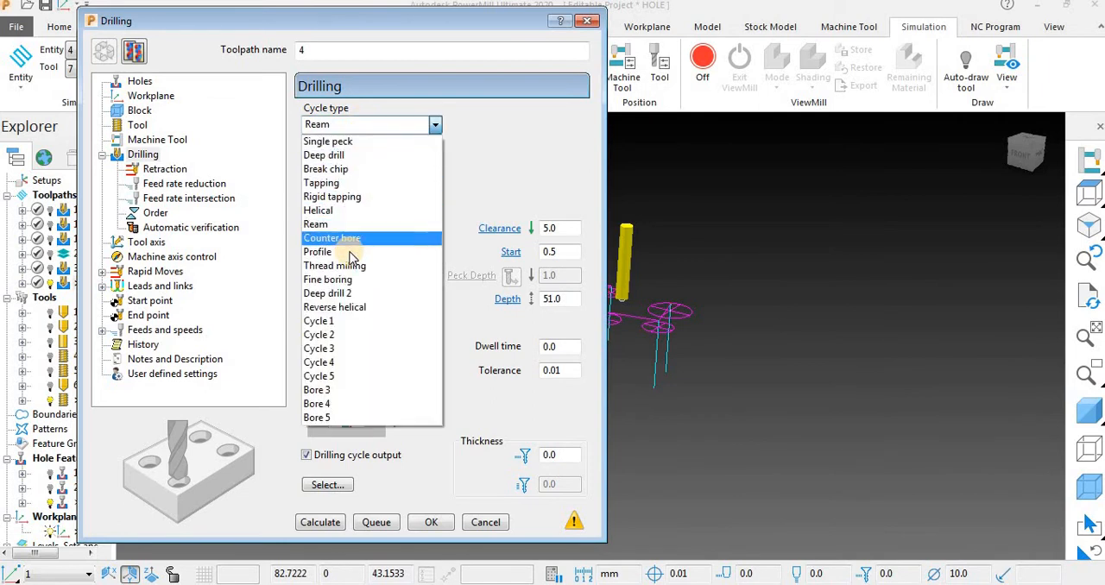
{"action": "left_click", "coordinate": [354, 238]}
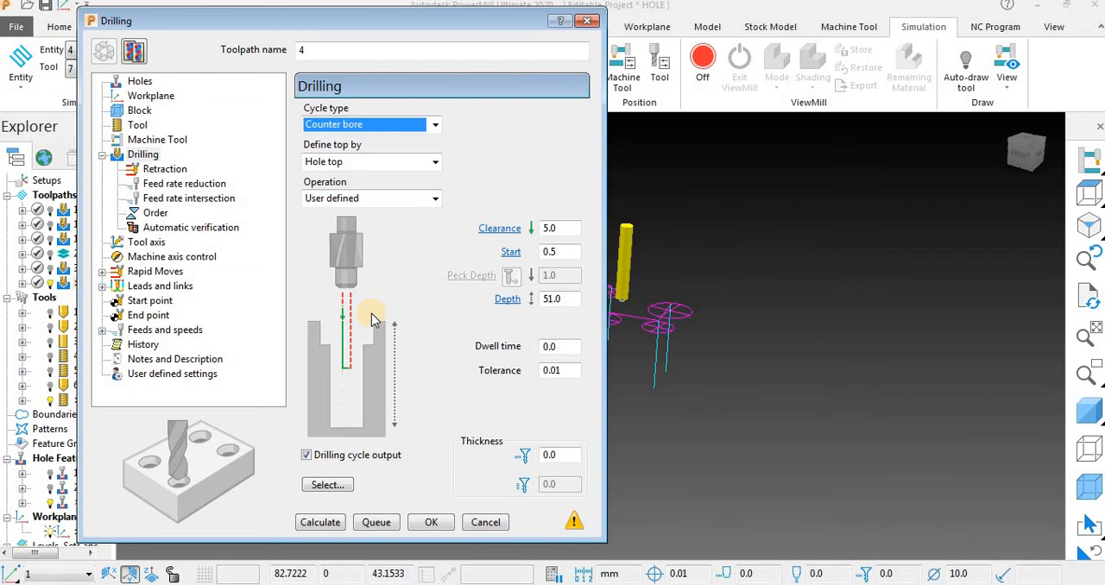
{"action": "left_click", "coordinate": [321, 522]}
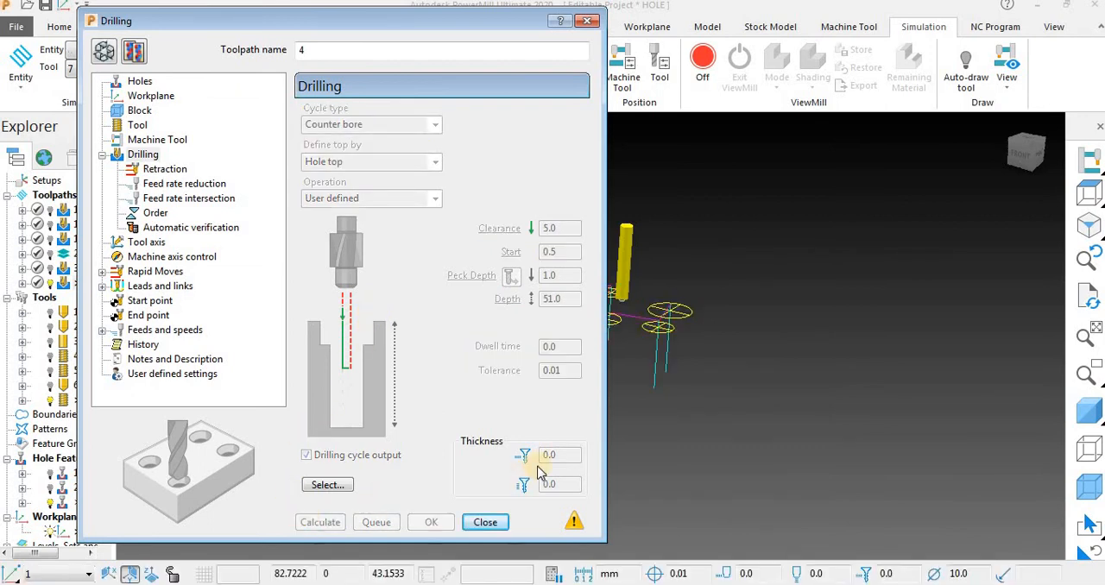
Close the settings of toolpath 4 and simulate its counterbore cycle from the start at 95.0 x feed rate.
{"action": "left_click", "coordinate": [487, 521]}
{"action": "scroll", "coordinate": [762, 434], "scroll_direction": "up", "scroll_amount": 5}
{"action": "scroll", "coordinate": [762, 434], "scroll_direction": "down", "scroll_amount": 6}
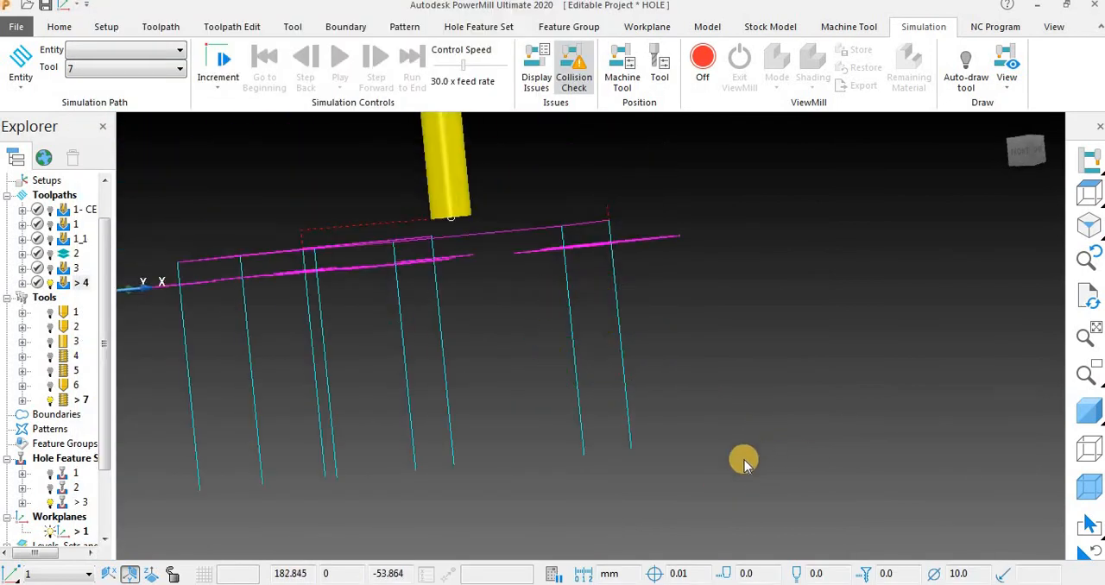
{"action": "right_click", "coordinate": [62, 283]}
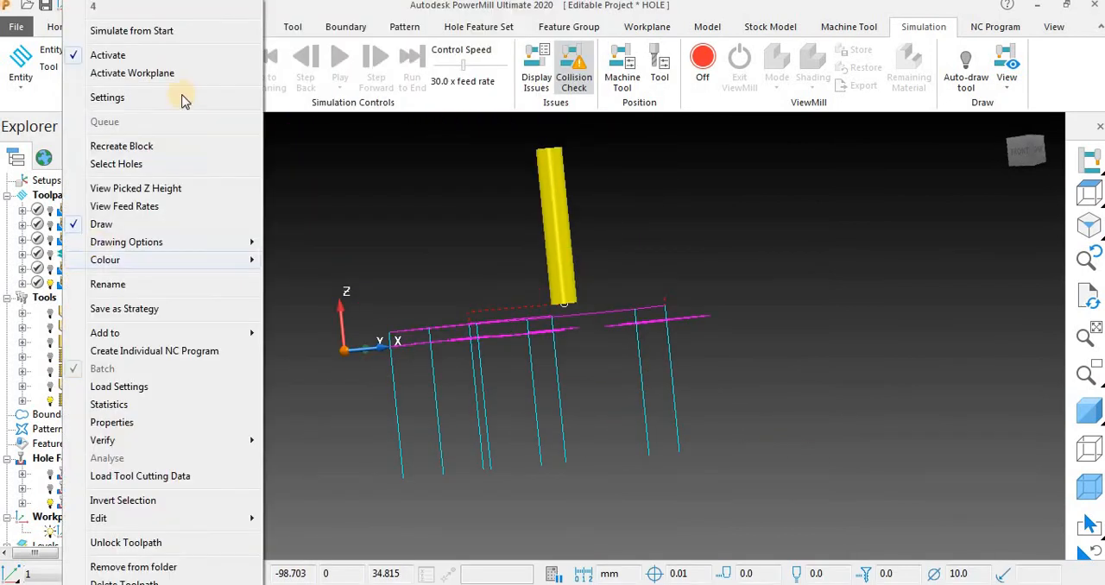
{"action": "left_click", "coordinate": [139, 30]}
{"action": "left_click", "coordinate": [337, 70]}
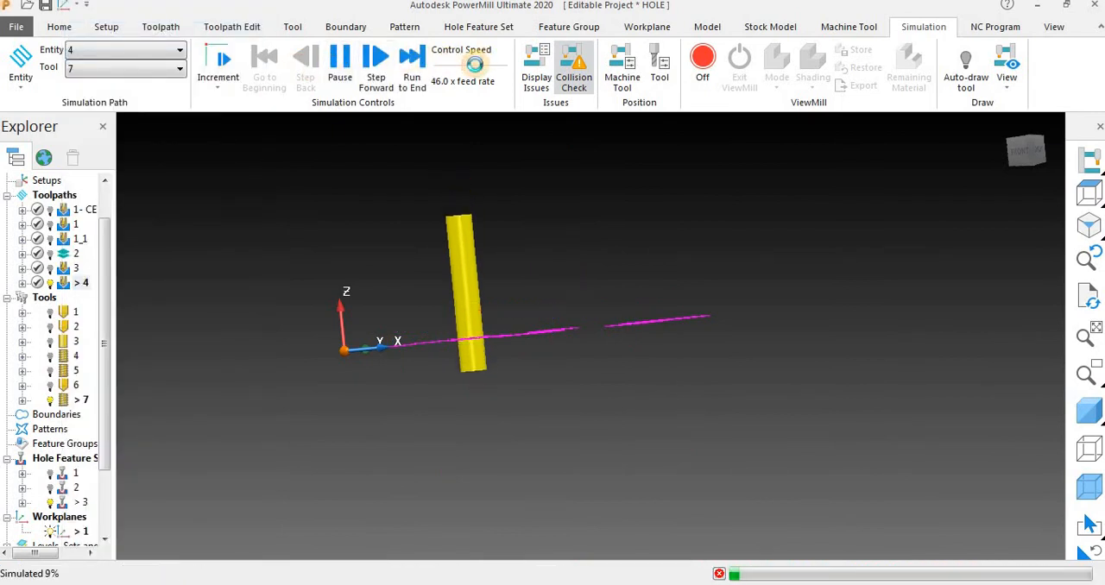
{"action": "left_click_drag", "start_coordinate": [474, 65], "coordinate": [492, 66]}
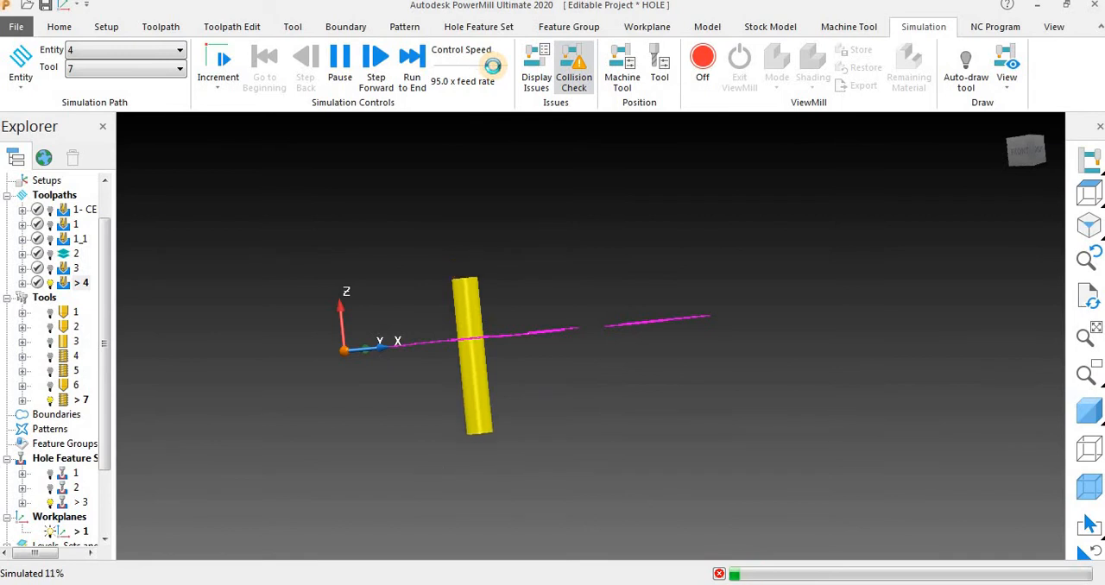
{"action": "middle_click_drag", "start_coordinate": [764, 279], "coordinate": [547, 405]}
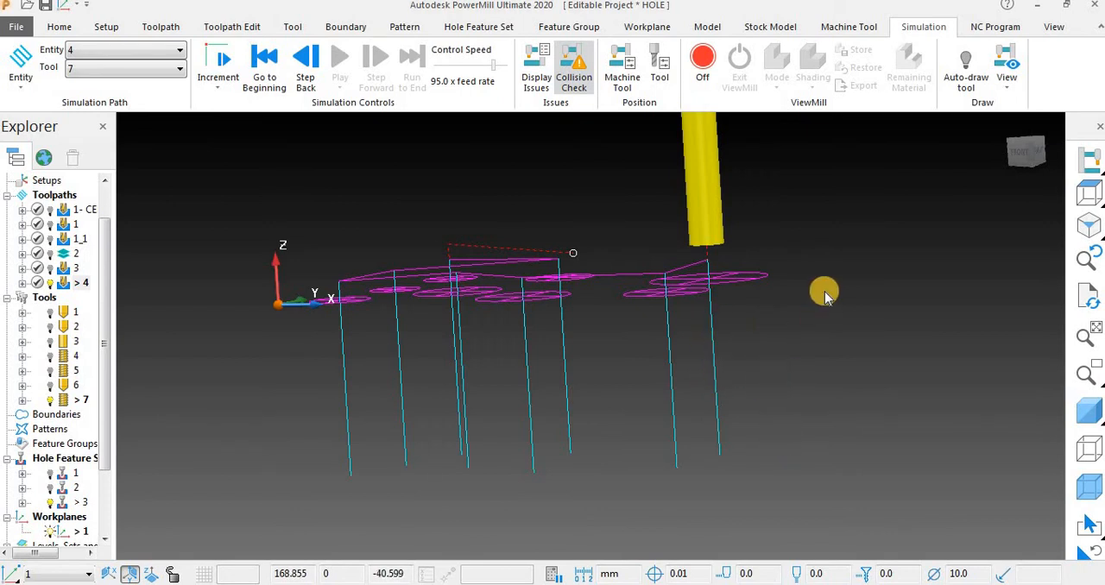
{"action": "middle_click_drag", "start_coordinate": [607, 303], "coordinate": [594, 396]}
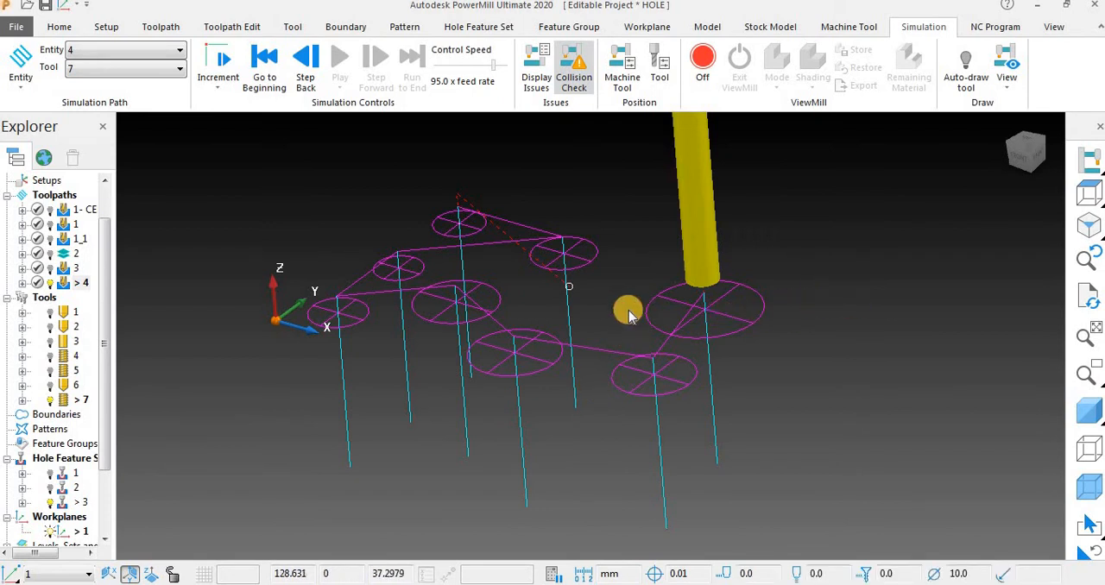
{"action": "middle_click_drag", "start_coordinate": [629, 308], "coordinate": [436, 323]}
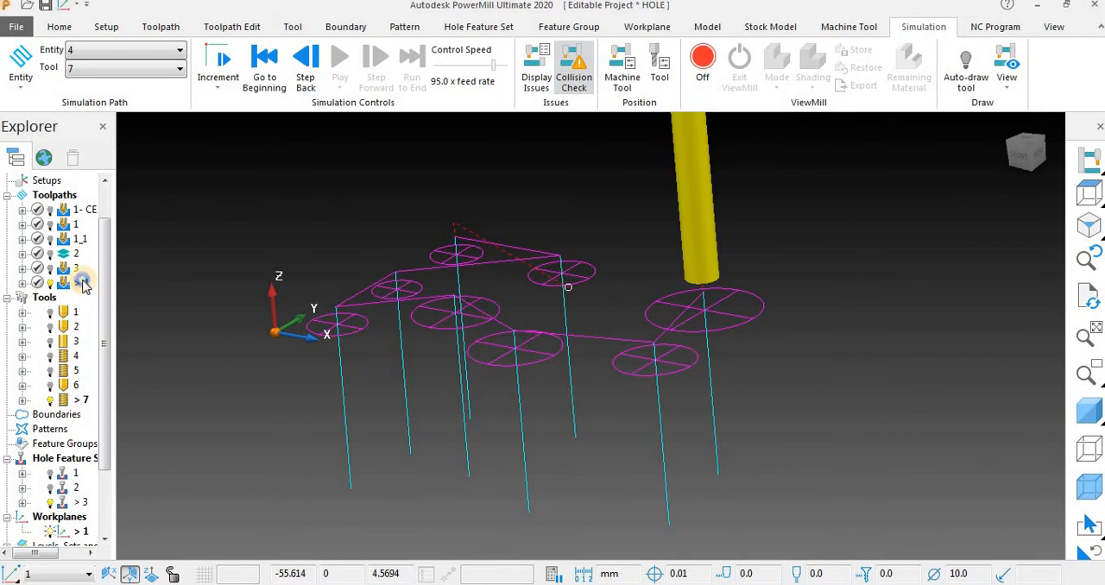
Simulate toolpath 4 from its start again, pausing and resuming partway, and return the simulation to the beginning.
{"action": "right_click", "coordinate": [83, 282]}
{"action": "left_click", "coordinate": [121, 31]}
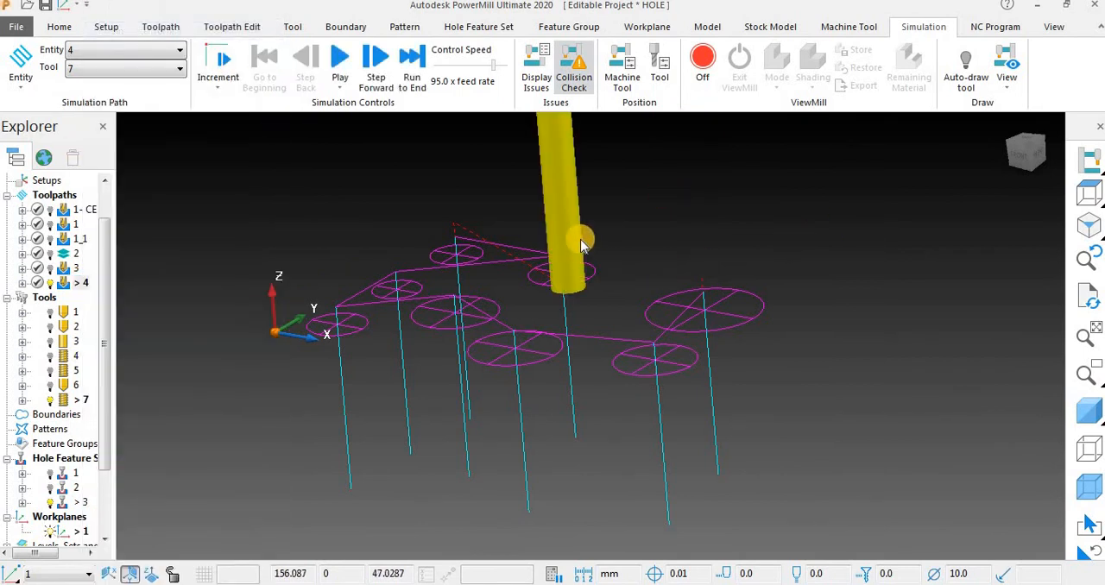
{"action": "left_click", "coordinate": [340, 56]}
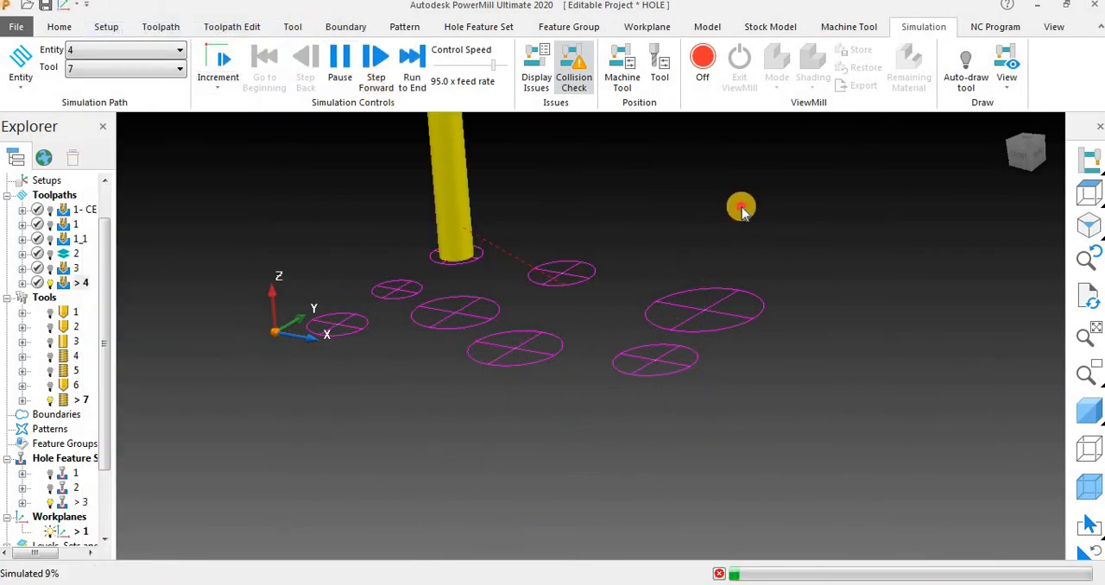
{"action": "middle_click_drag", "start_coordinate": [698, 223], "coordinate": [735, 196]}
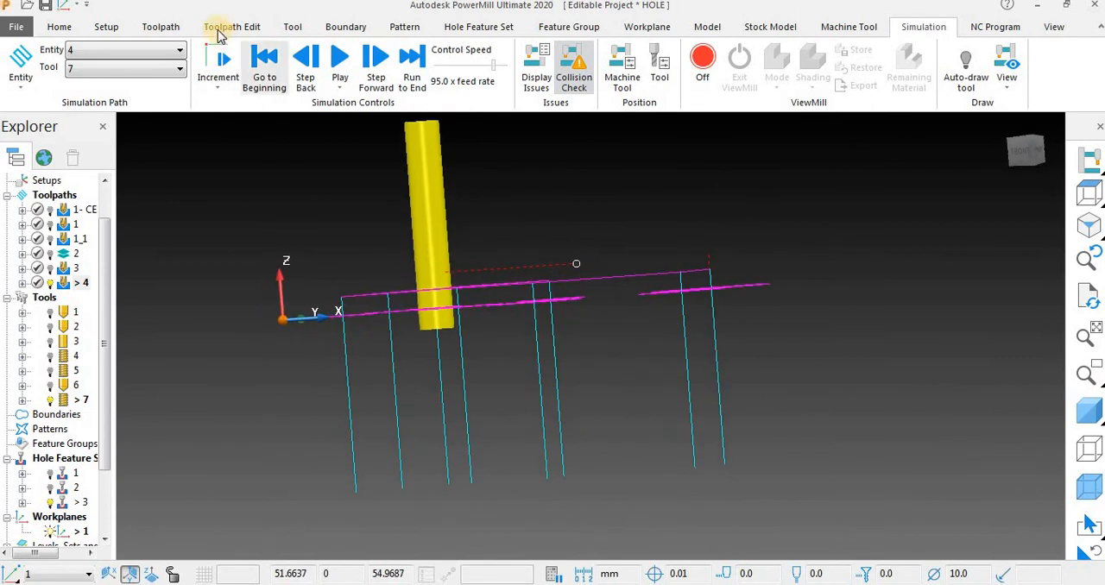
{"action": "left_click", "coordinate": [345, 67]}
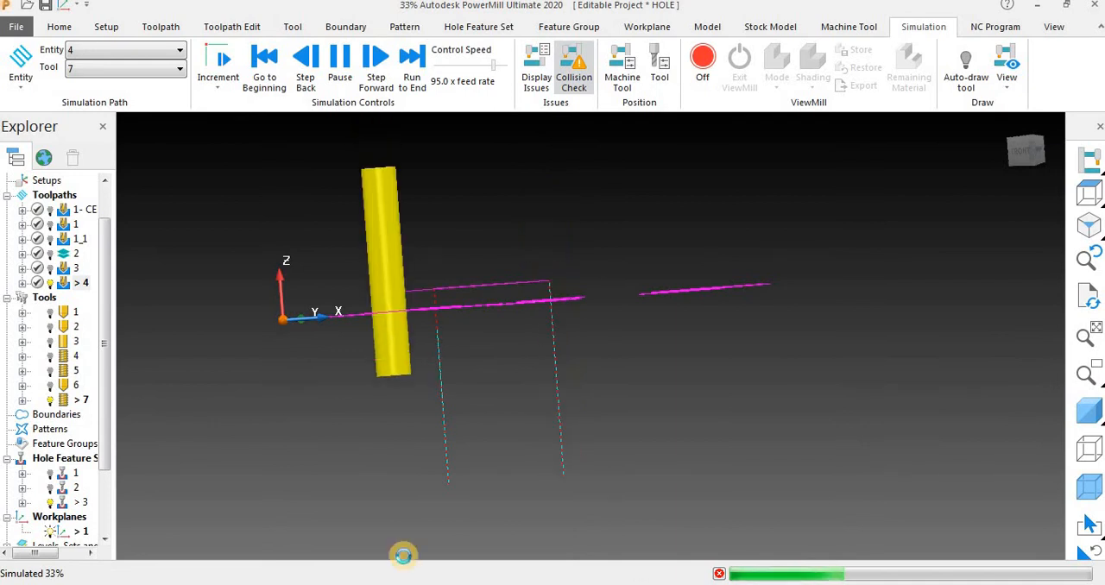
{"action": "left_click", "coordinate": [340, 68]}
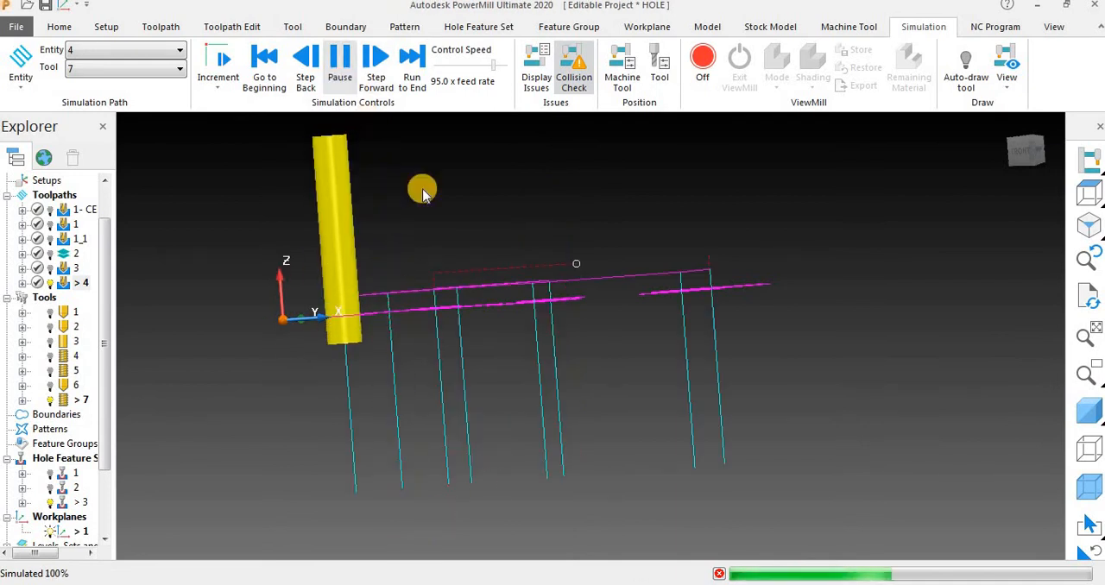
{"action": "middle_click_drag", "start_coordinate": [519, 370], "coordinate": [486, 406]}
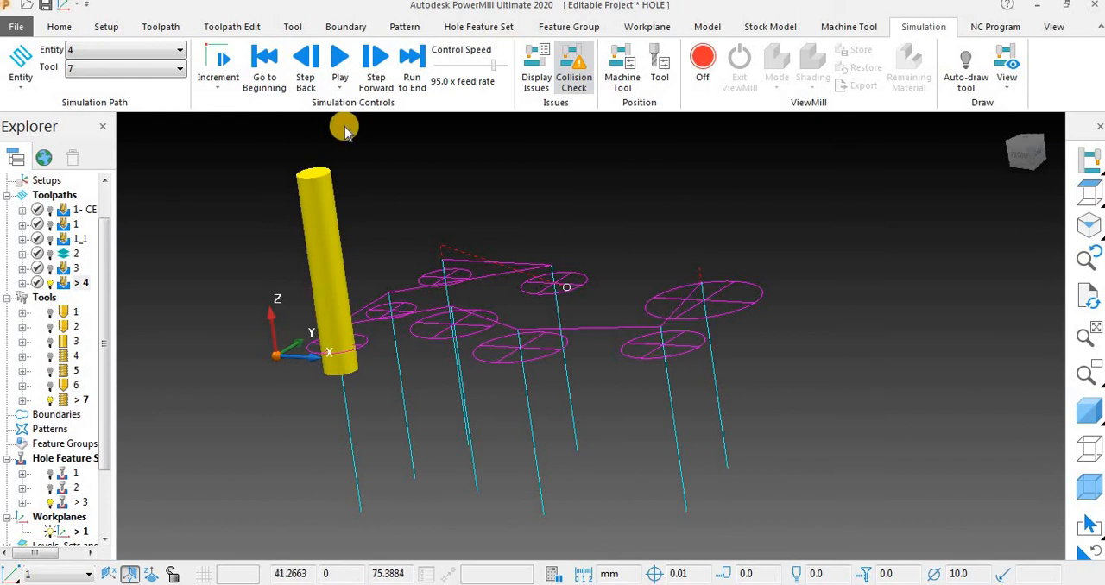
{"action": "left_click", "coordinate": [275, 69]}
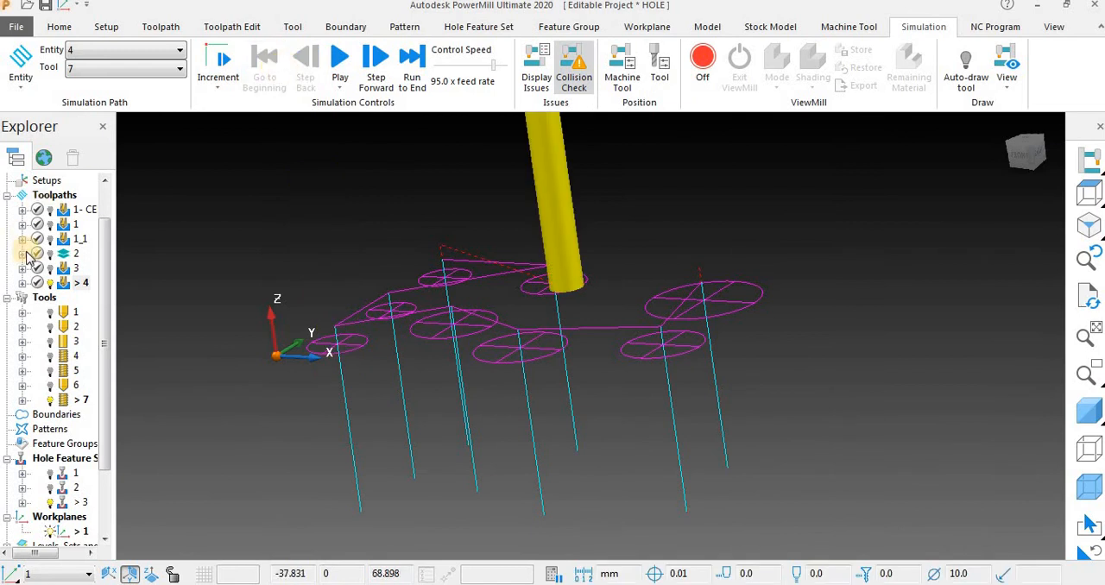
Open the settings of toolpath 4 for editing, review the available drilling cycle types and cancel without changes.
{"action": "right_click", "coordinate": [73, 283]}
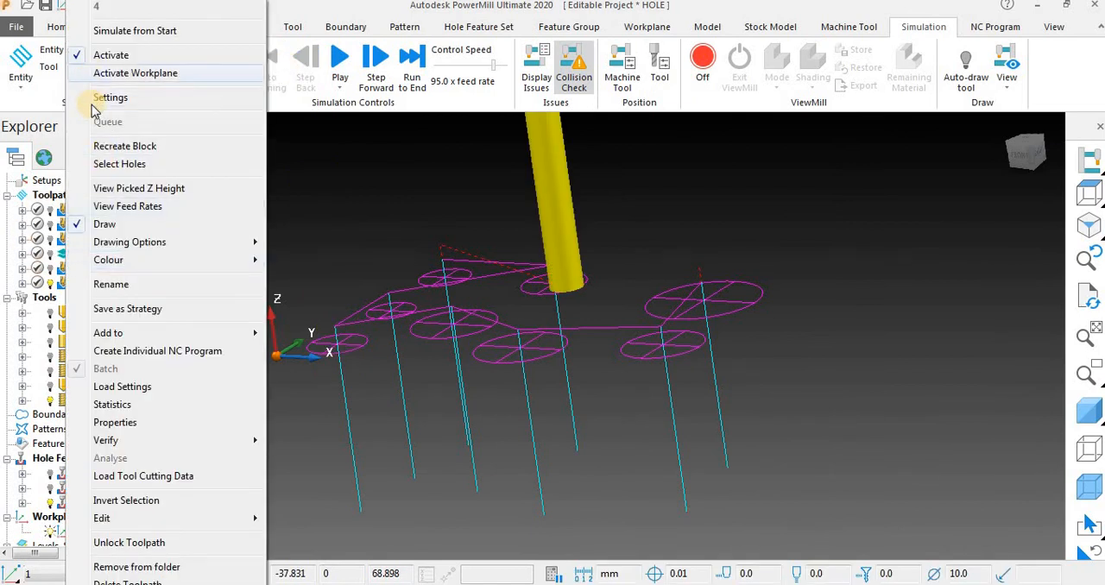
{"action": "left_click", "coordinate": [99, 98]}
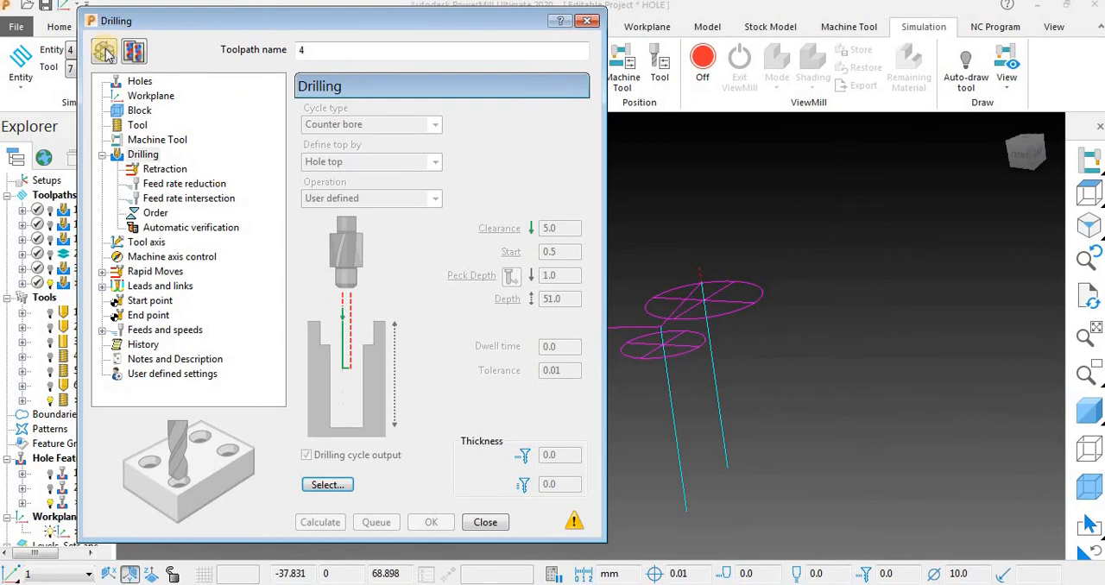
{"action": "left_click", "coordinate": [104, 52]}
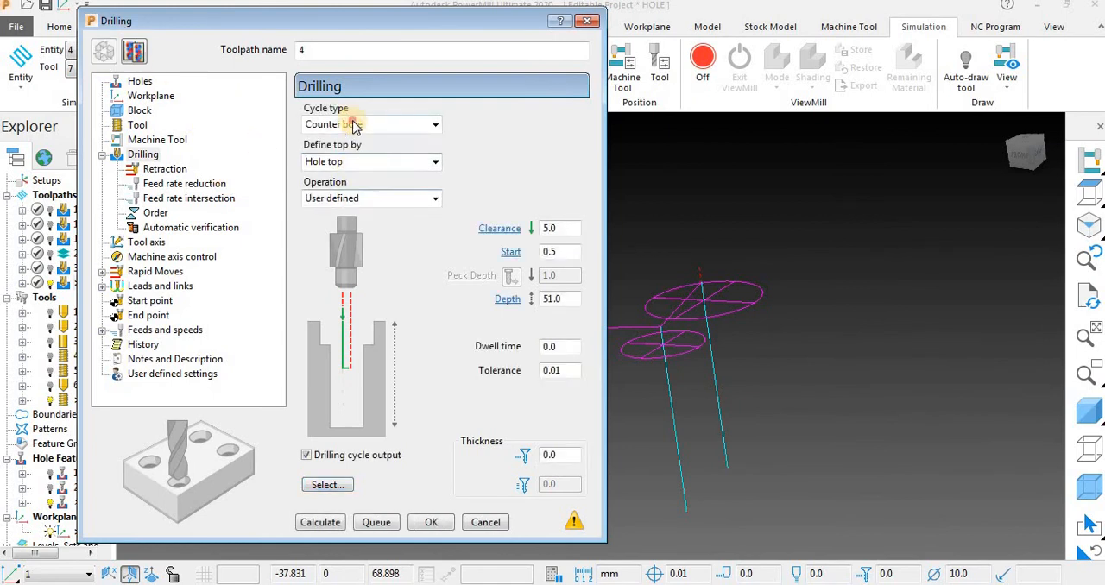
{"action": "left_click", "coordinate": [357, 125]}
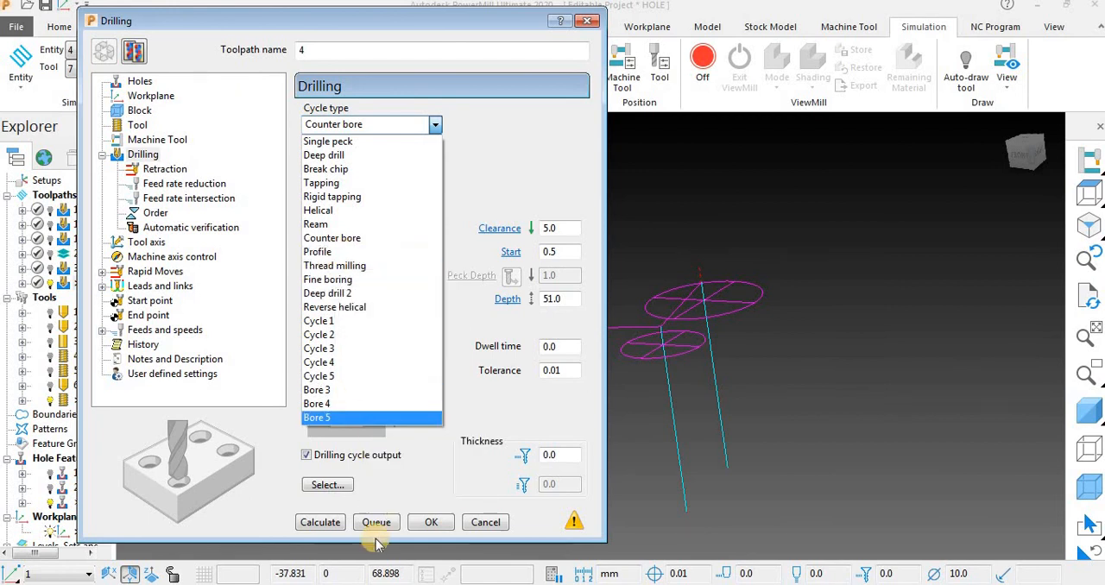
{"action": "left_click", "coordinate": [444, 528]}
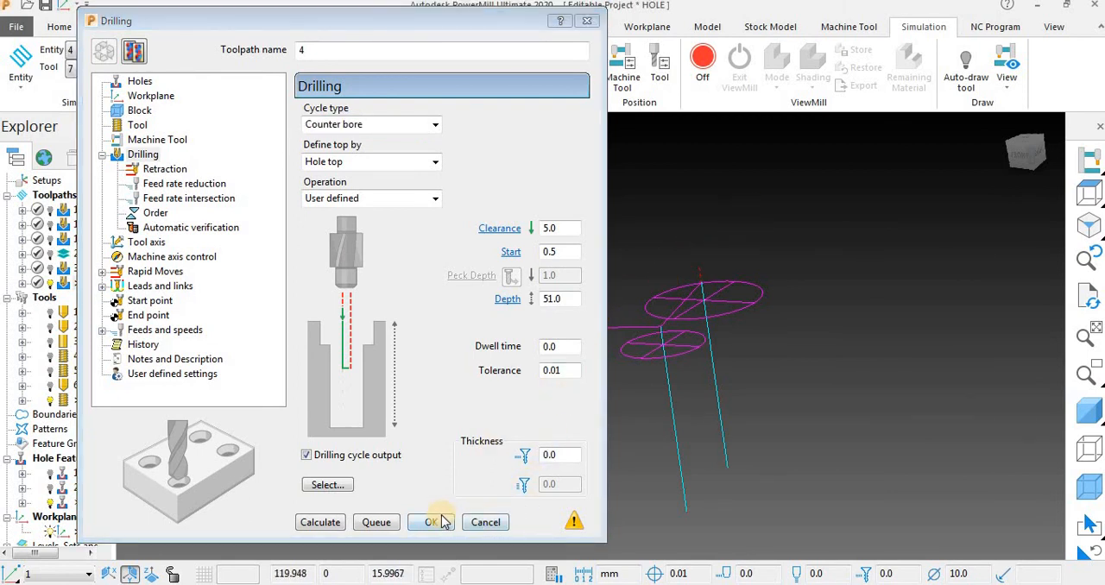
{"action": "left_click", "coordinate": [491, 522]}
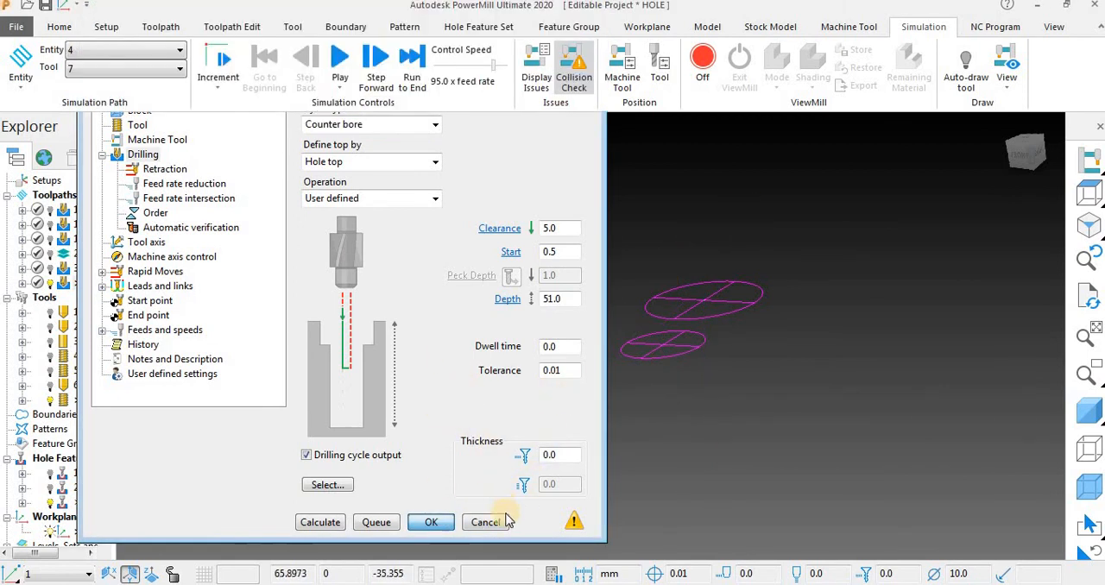
Display the model shaded together with the block and deactivate toolpath 4.
{"action": "left_click", "coordinate": [1089, 415]}
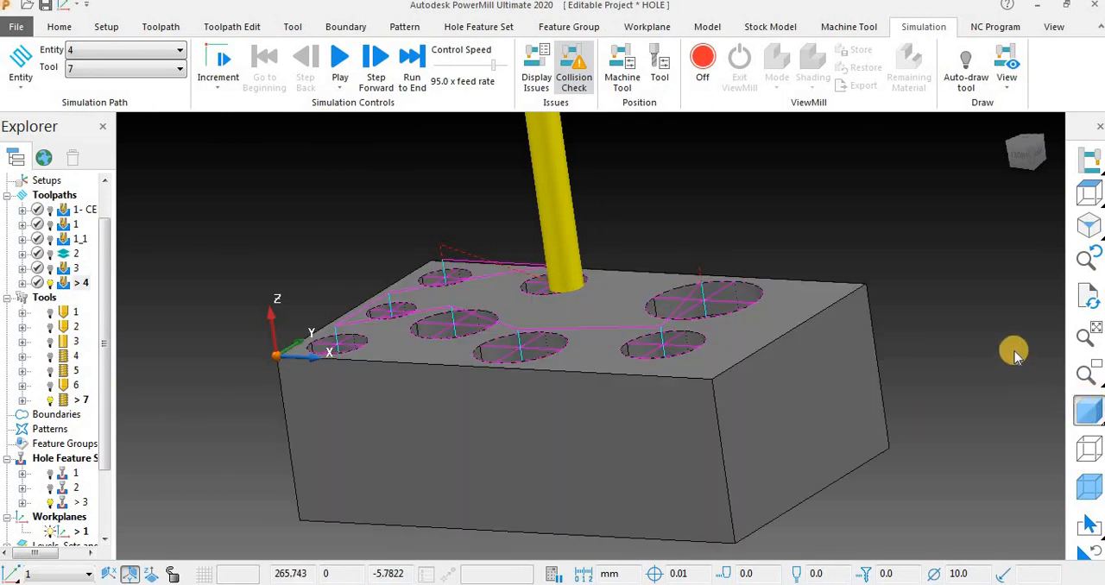
{"action": "left_click", "coordinate": [1090, 492]}
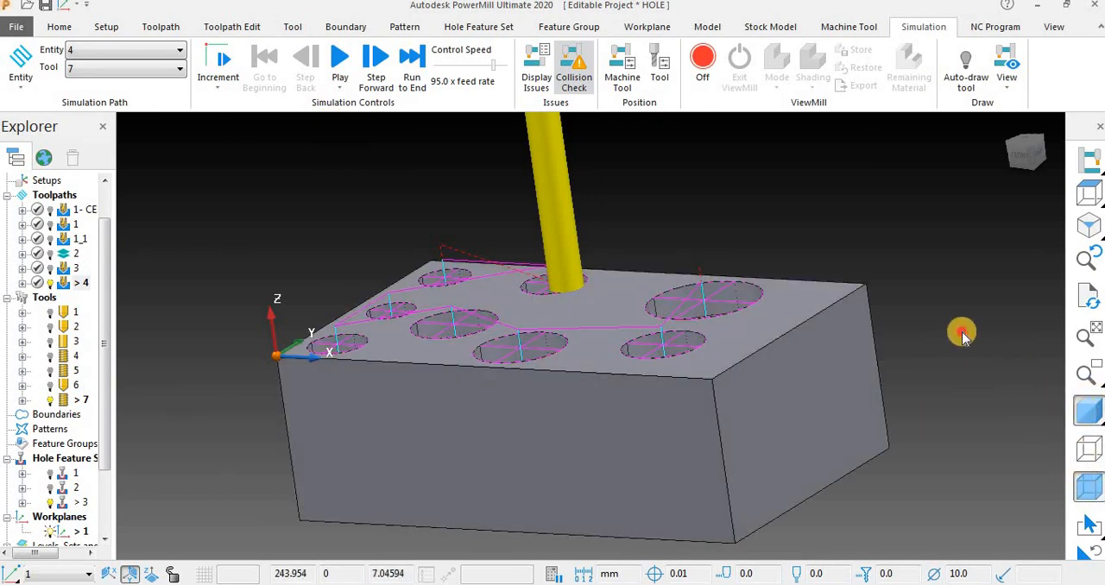
{"action": "double_click", "coordinate": [64, 285]}
{"action": "left_click", "coordinate": [334, 240]}
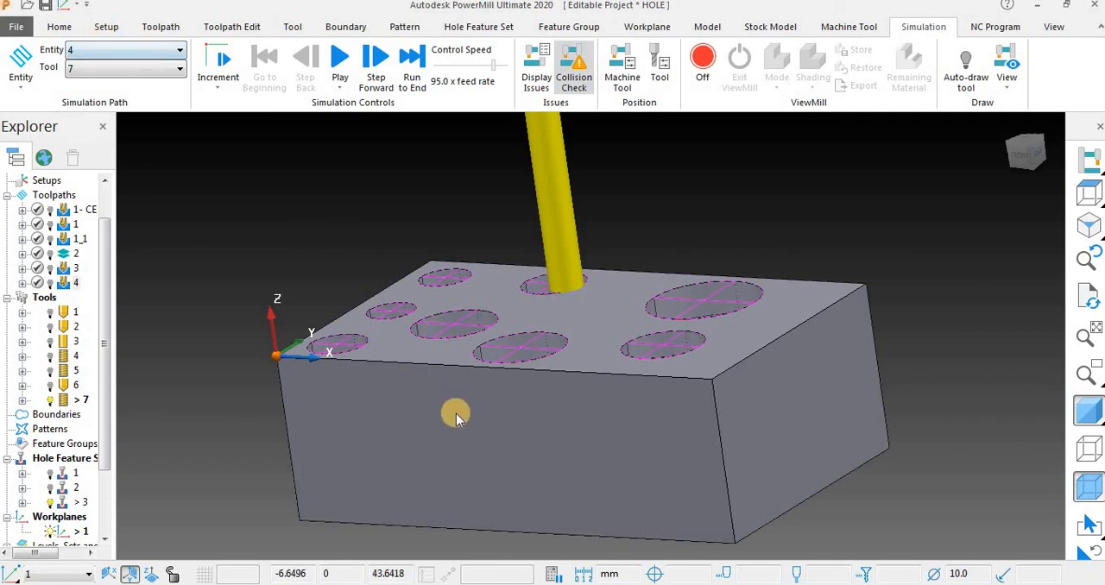
Examine the shaded block, its plain and stepped holes and the tool from several angles.
{"action": "scroll", "coordinate": [497, 404], "scroll_direction": "down", "scroll_amount": 3}
{"action": "middle_click_drag", "start_coordinate": [596, 350], "coordinate": [713, 324]}
{"action": "middle_click_drag", "start_coordinate": [456, 360], "coordinate": [590, 321]}
{"action": "scroll", "coordinate": [584, 322], "scroll_direction": "up", "scroll_amount": 2}
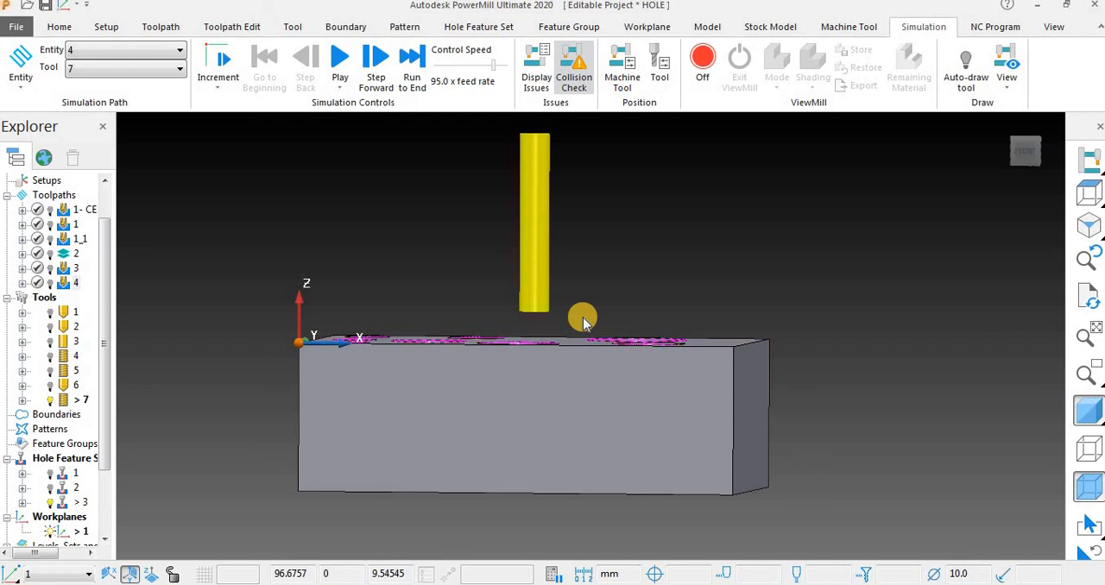
{"action": "middle_click_drag", "start_coordinate": [449, 212], "coordinate": [436, 183]}
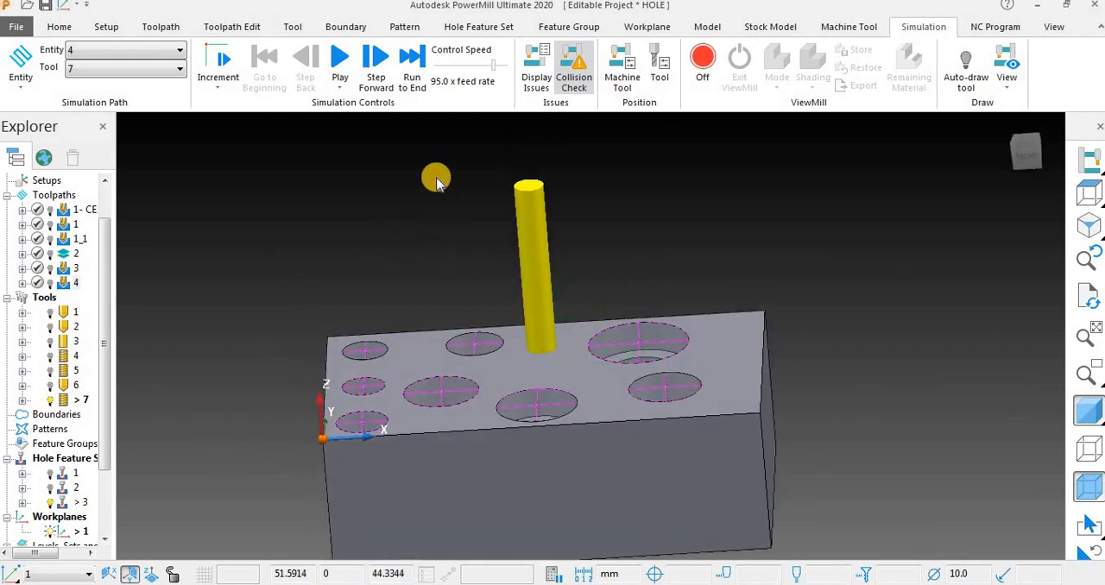
{"action": "scroll", "coordinate": [438, 182], "scroll_direction": "down", "scroll_amount": 2}
{"action": "scroll", "coordinate": [508, 281], "scroll_direction": "up", "scroll_amount": 3}
{"action": "middle_click_drag", "start_coordinate": [521, 278], "coordinate": [688, 177]}
{"action": "left_click", "coordinate": [716, 163]}
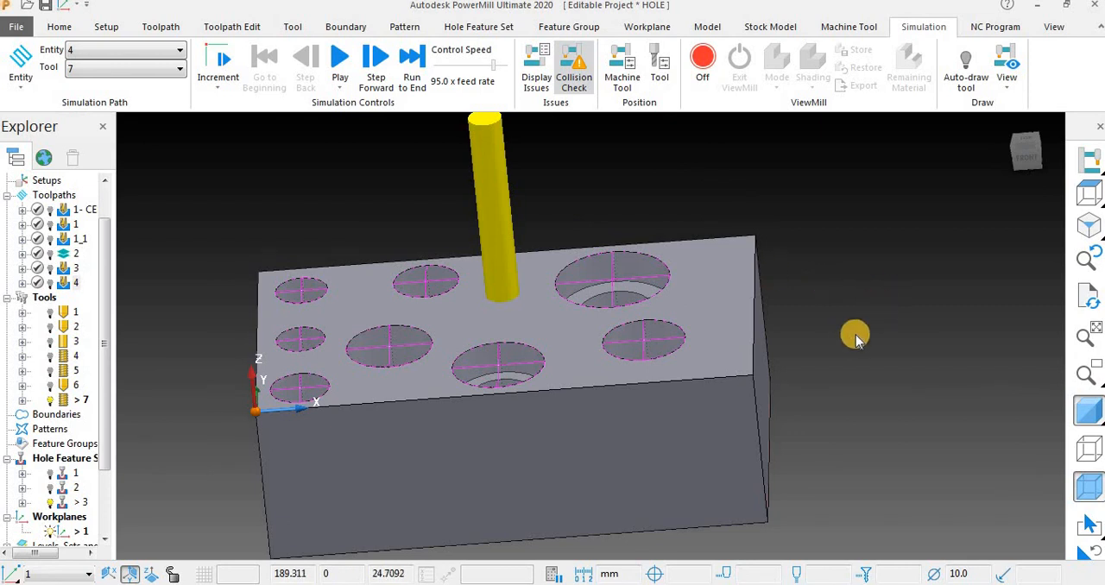
{"action": "middle_click_drag", "start_coordinate": [856, 339], "coordinate": [804, 336]}
{"action": "scroll", "coordinate": [751, 348], "scroll_direction": "down", "scroll_amount": 3}
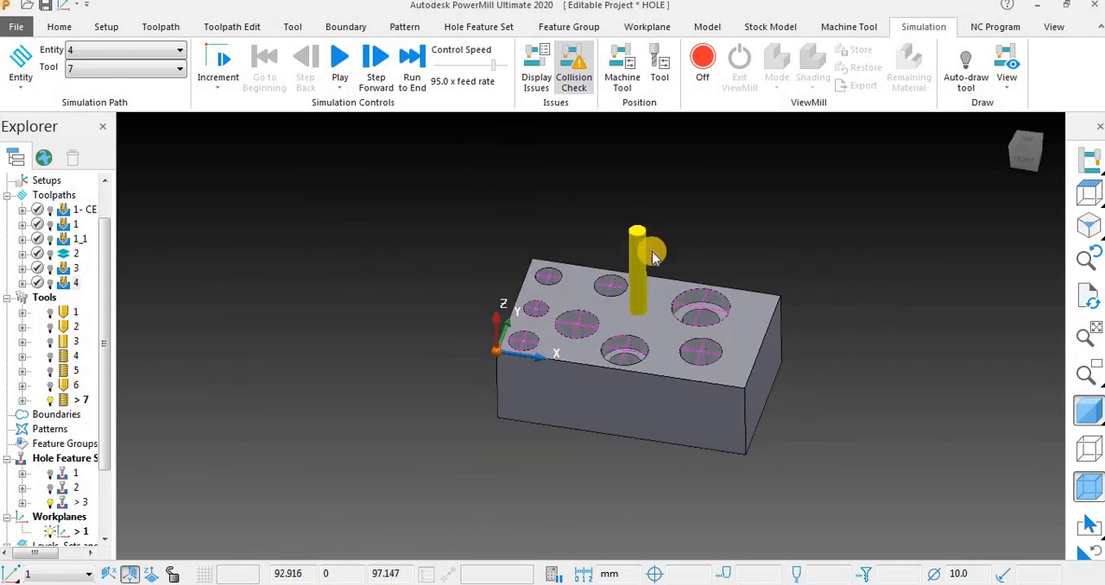
{"action": "scroll", "coordinate": [653, 257], "scroll_direction": "up", "scroll_amount": 2}
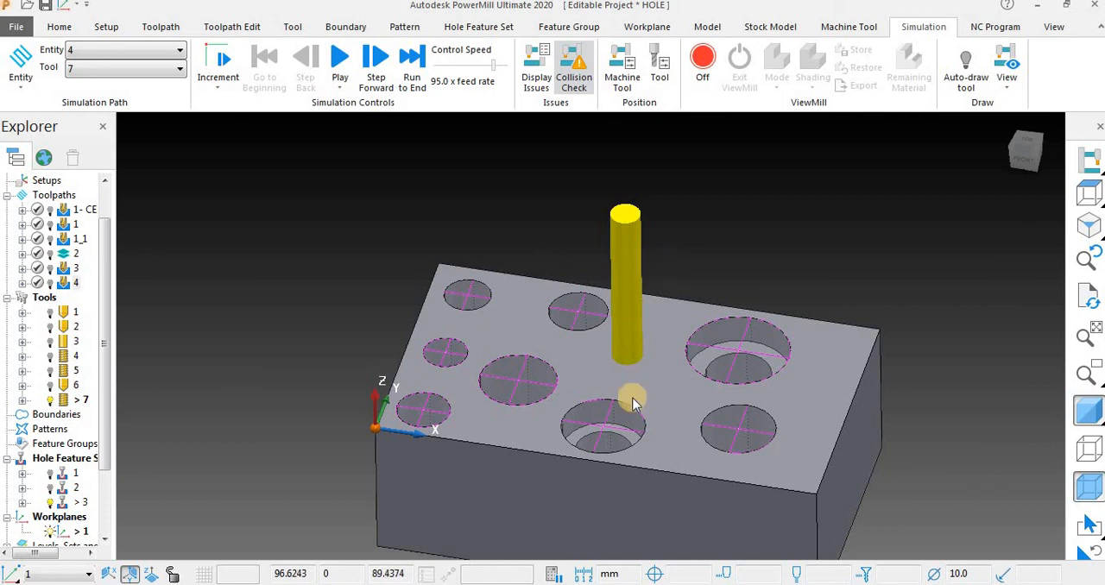
{"action": "scroll", "coordinate": [450, 192], "scroll_direction": "down", "scroll_amount": 2}
{"action": "scroll", "coordinate": [587, 332], "scroll_direction": "up", "scroll_amount": 2}
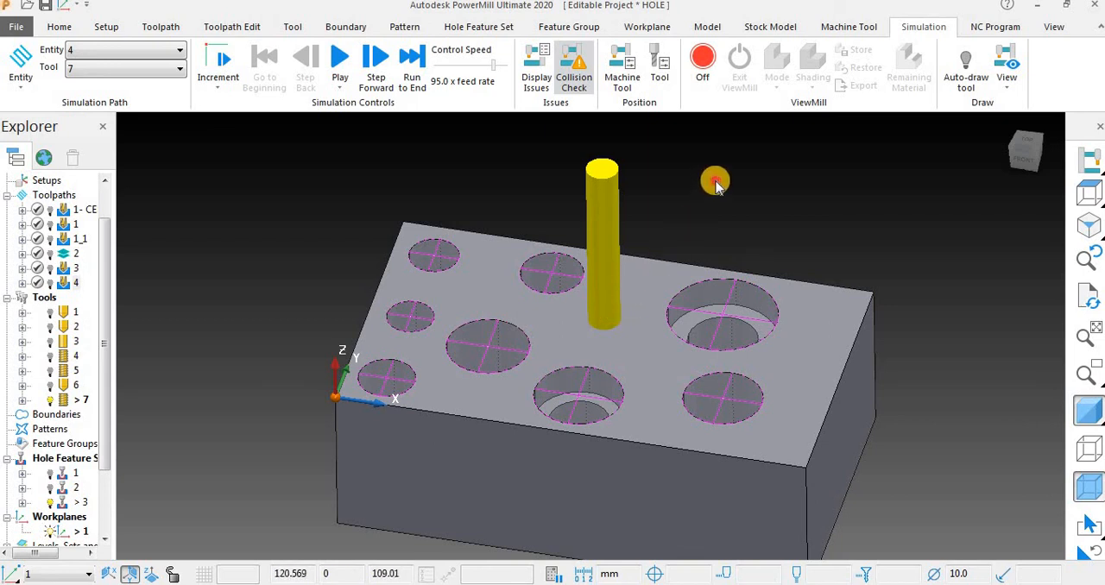
{"action": "mouse_move", "coordinate": [704, 316]}
{"action": "middle_mouse_down"}
{"action": "mouse_move", "coordinate": [687, 290]}
{"action": "mouse_move", "coordinate": [789, 243]}
{"action": "middle_mouse_up"}
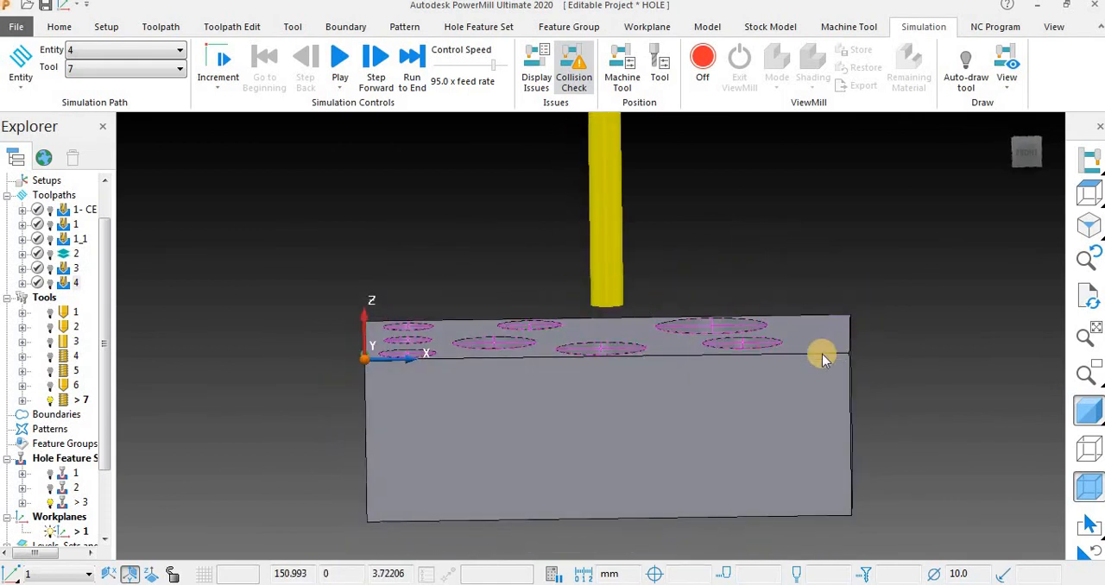
{"action": "middle_click_drag", "start_coordinate": [824, 353], "coordinate": [760, 340]}
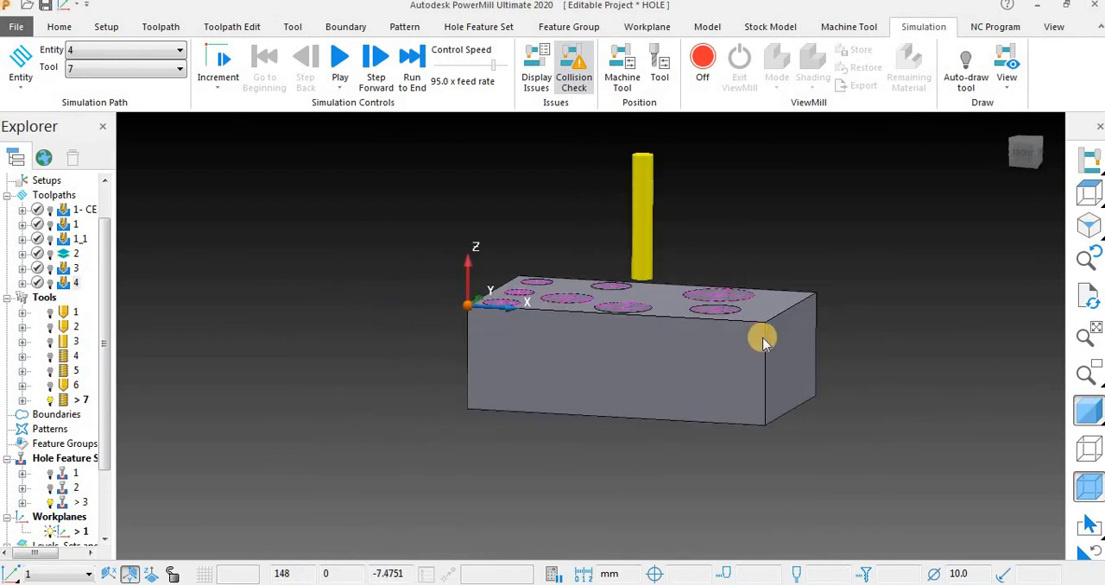
{"action": "scroll", "coordinate": [764, 341], "scroll_direction": "up", "scroll_amount": 2}
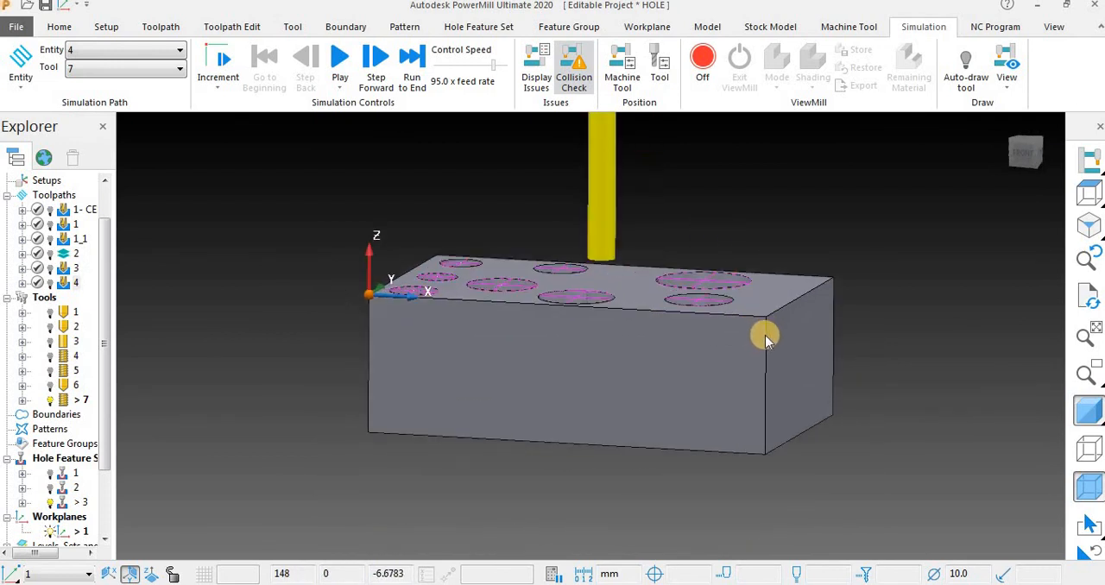